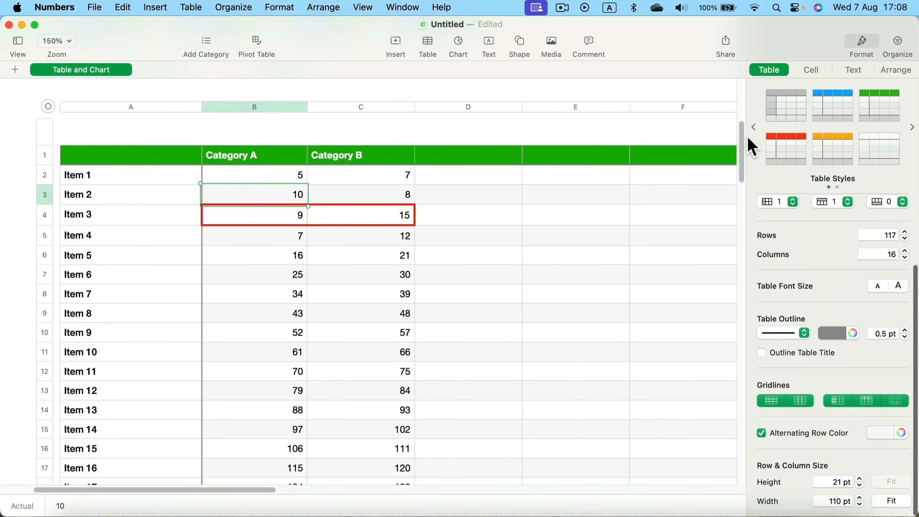
Step: Freeze the table's header rows so they stay in place above the item rows
scroll(745, 135, down, 3)
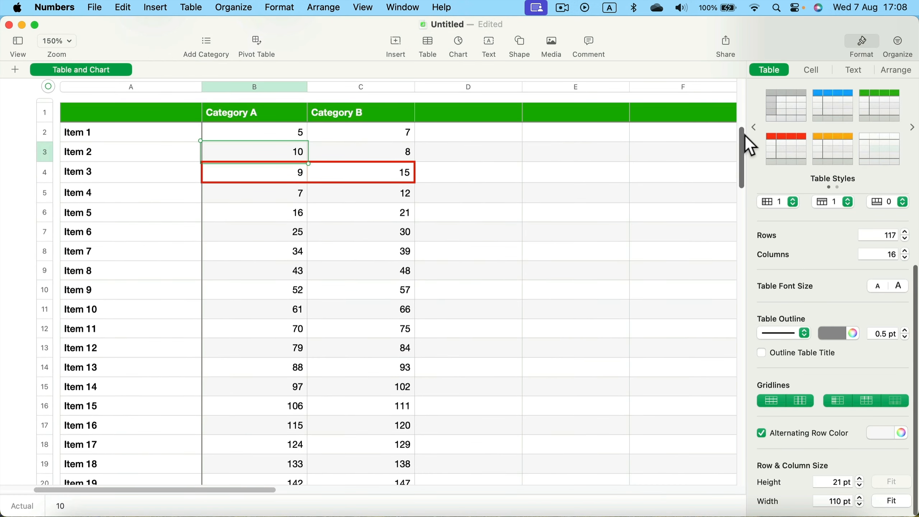
scroll(745, 135, down, 5)
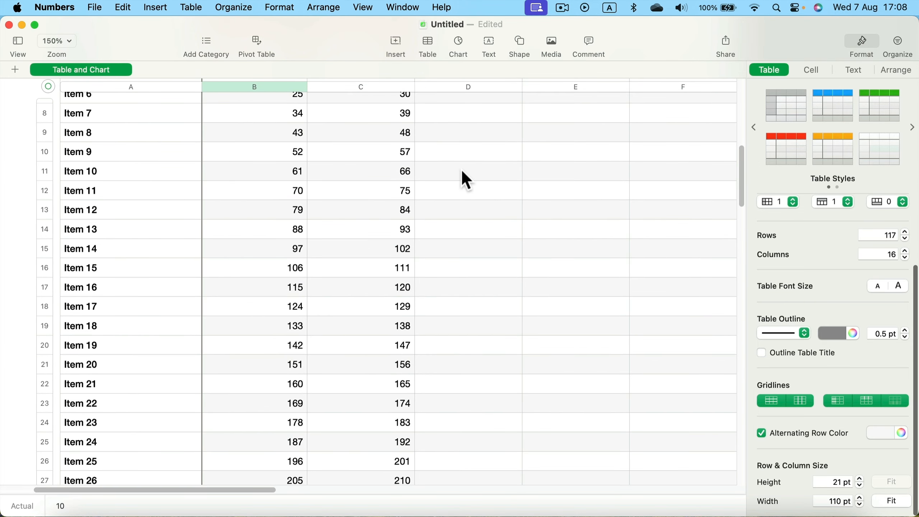
drag(742, 166, 753, 143)
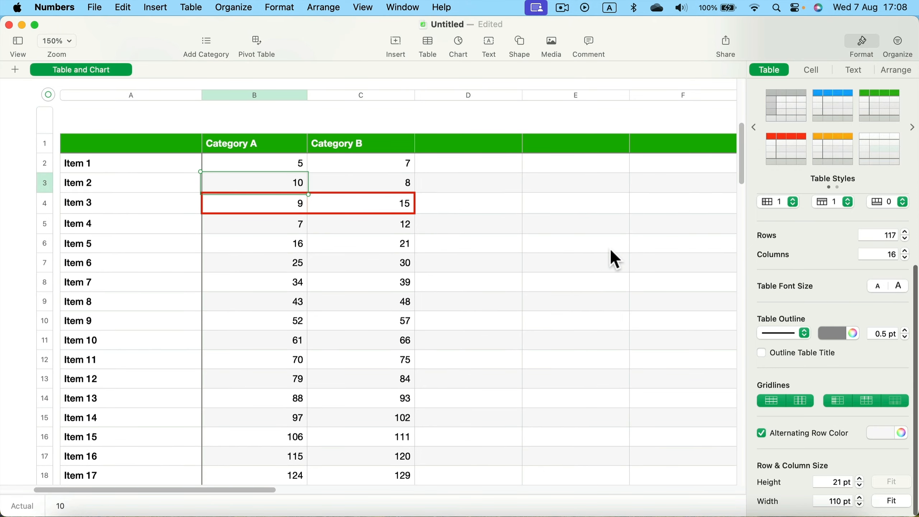
click(55, 145)
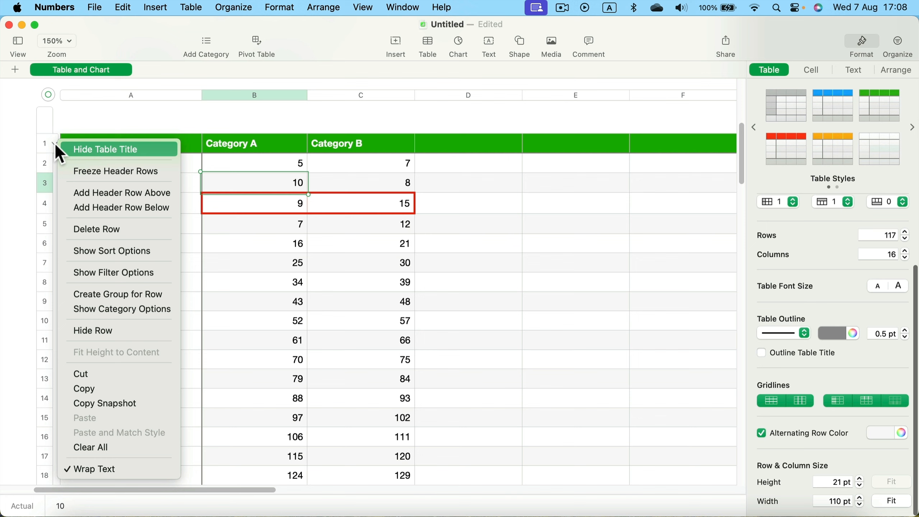
click(87, 172)
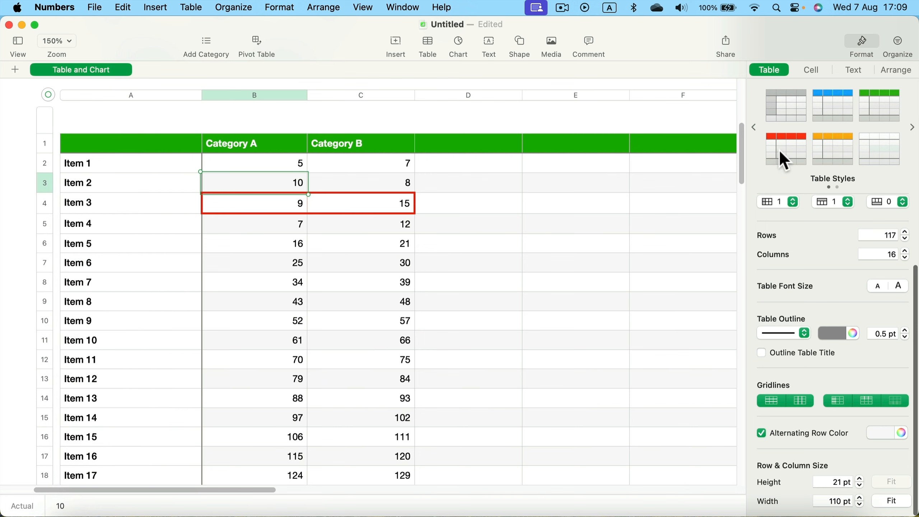
Step: Freeze the table's header columns, and open the options for column A again
mouse_move(741, 134)
mouse_down()
mouse_move(743, 255)
mouse_move(748, 117)
mouse_move(744, 143)
mouse_move(747, 129)
mouse_up()
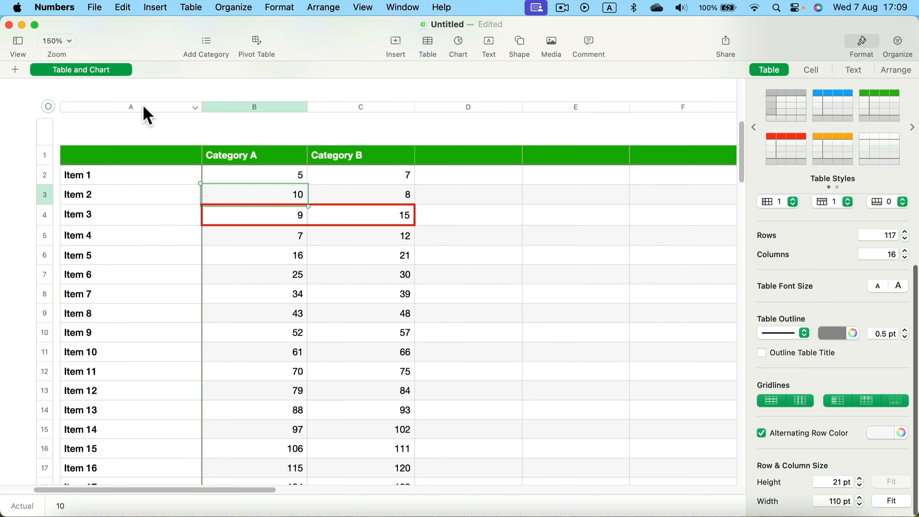
click(196, 107)
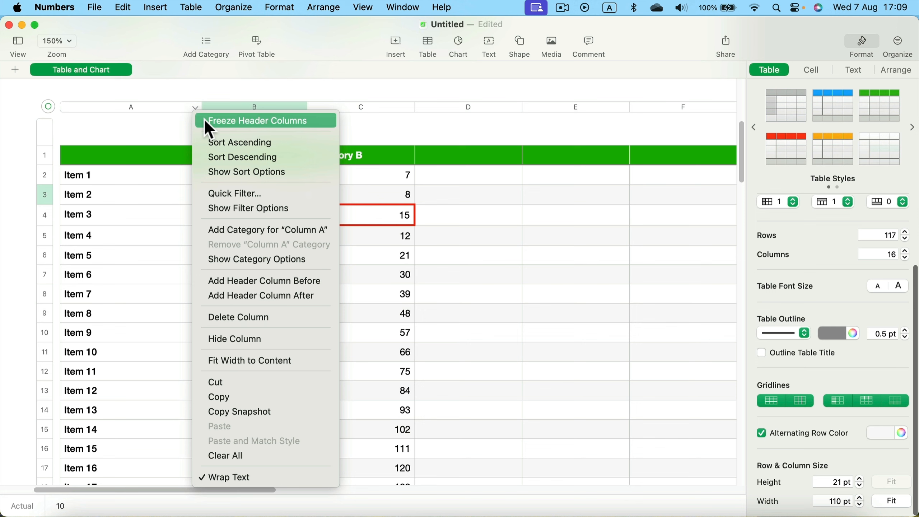
click(223, 123)
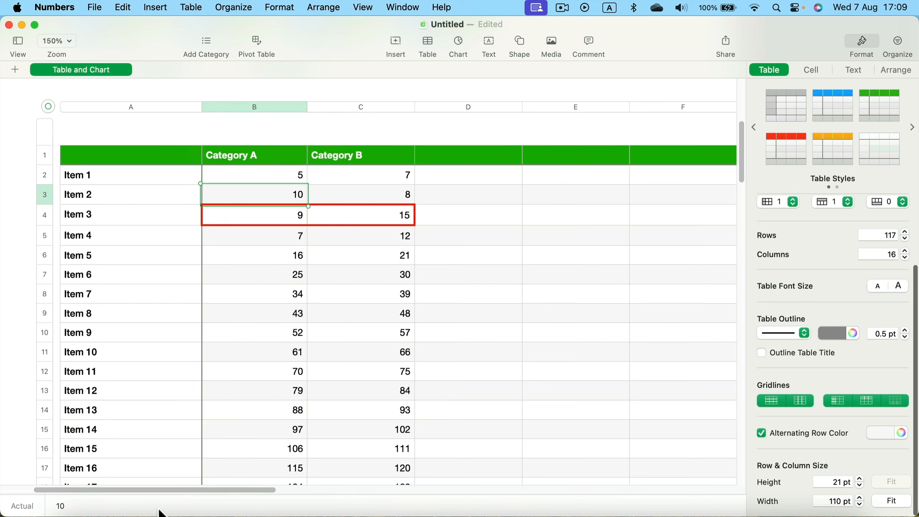
drag(170, 491, 120, 496)
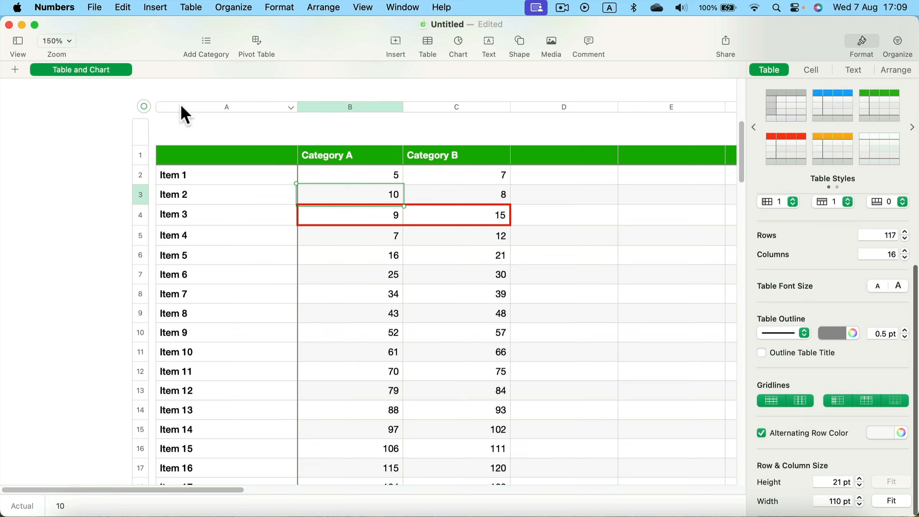
click(291, 107)
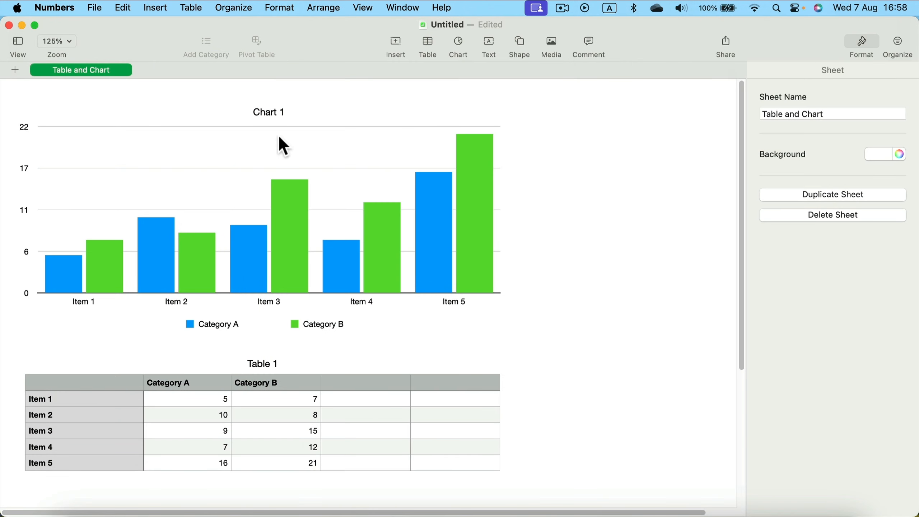
Step: Open the print setup and set the paper size to US Letter in landscape orientation
click(95, 8)
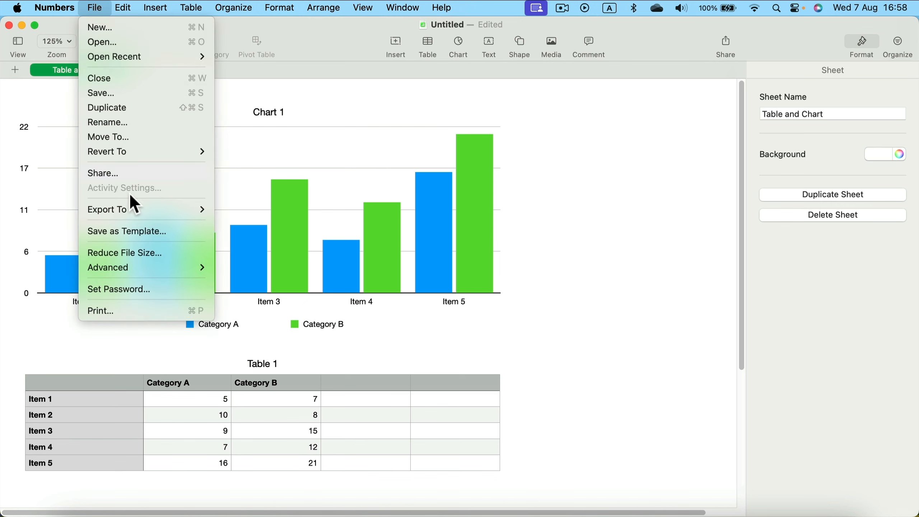
click(143, 314)
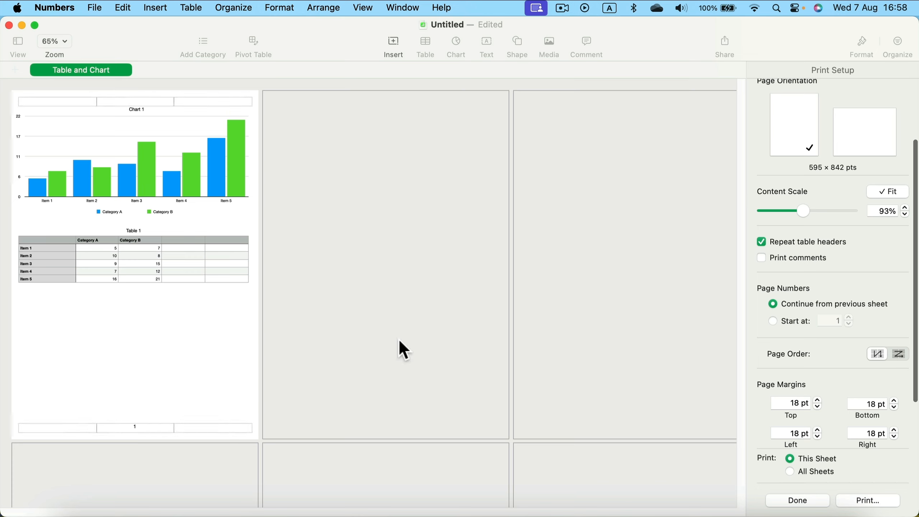
scroll(881, 286, up, 1)
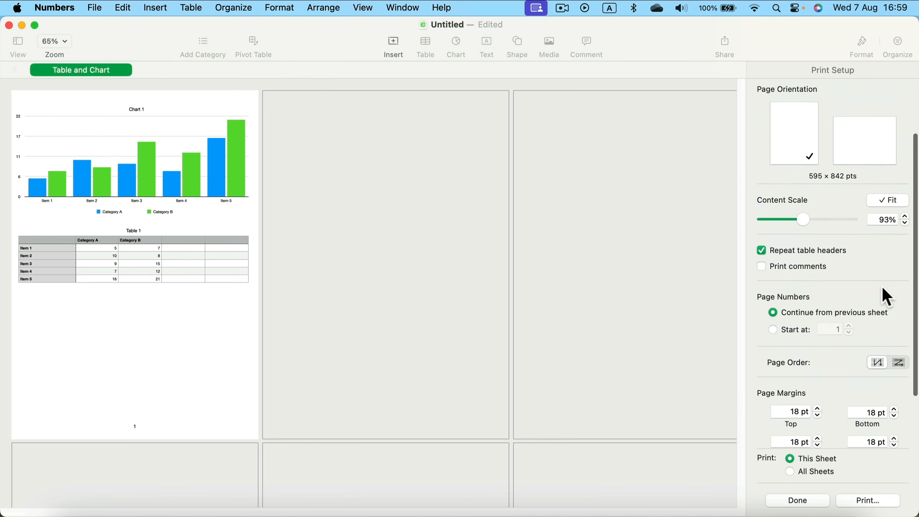
scroll(885, 291, up, 5)
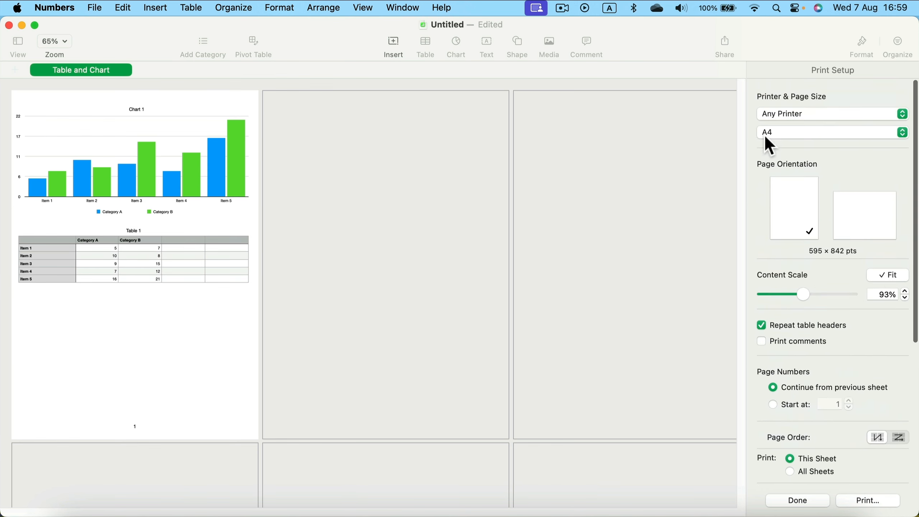
click(809, 138)
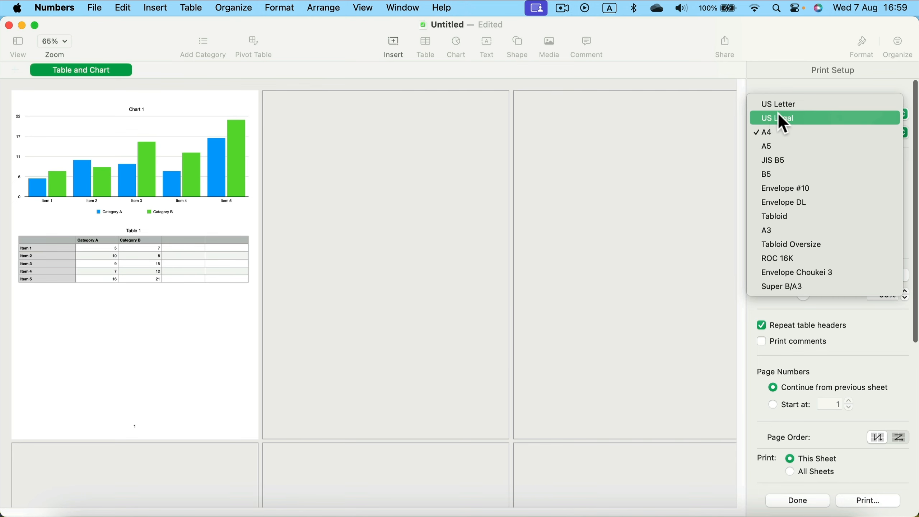
click(791, 105)
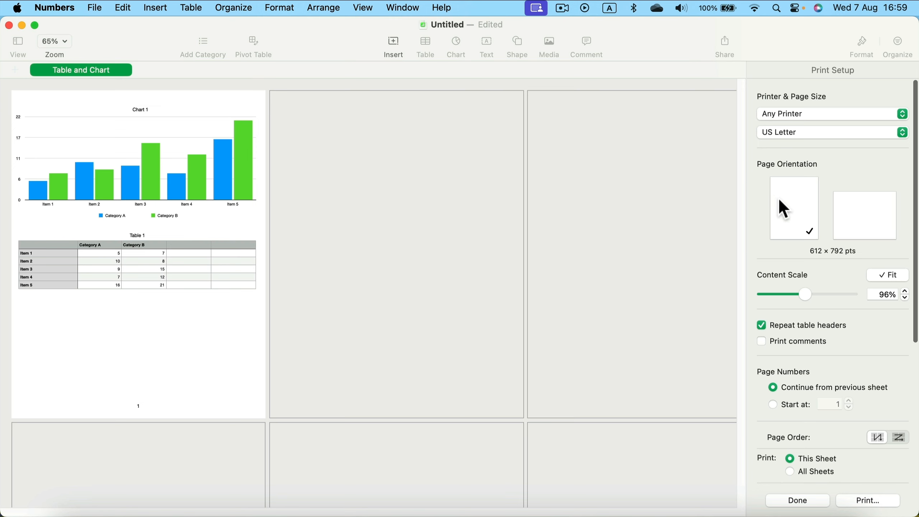
click(865, 225)
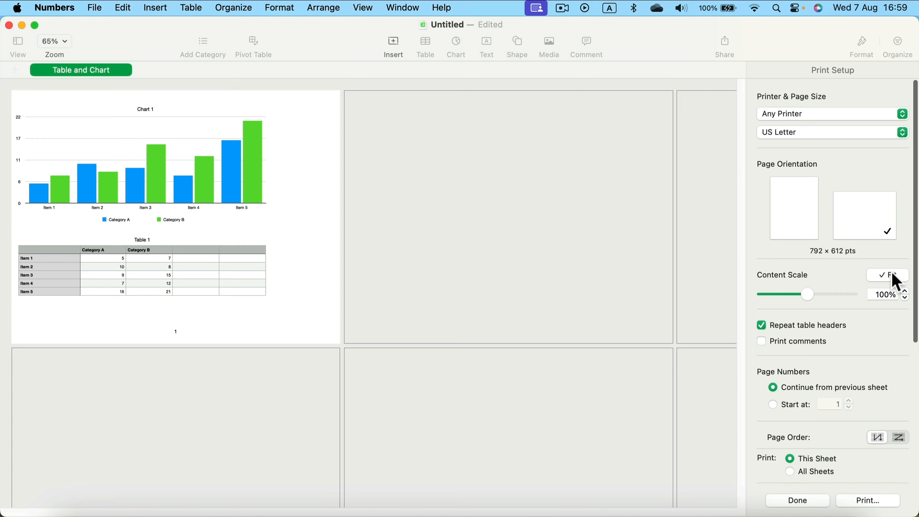
Step: Review the remaining print setup options and the printer settings, and return to the sheet without printing
scroll(871, 301, down, 3)
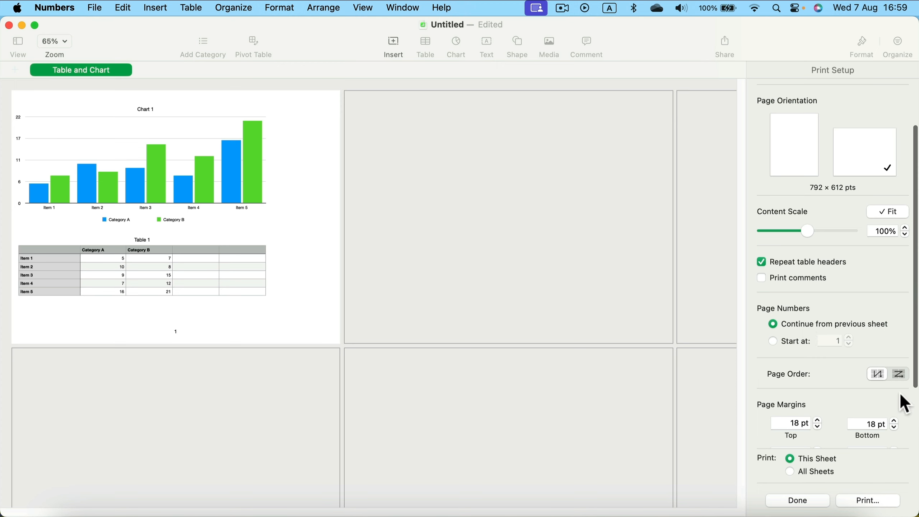
scroll(816, 380, down, 4)
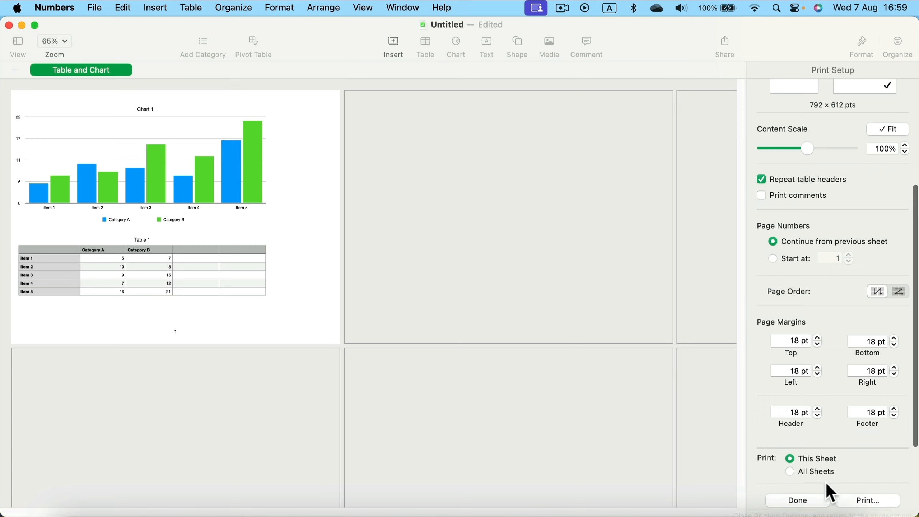
scroll(807, 294, up, 5)
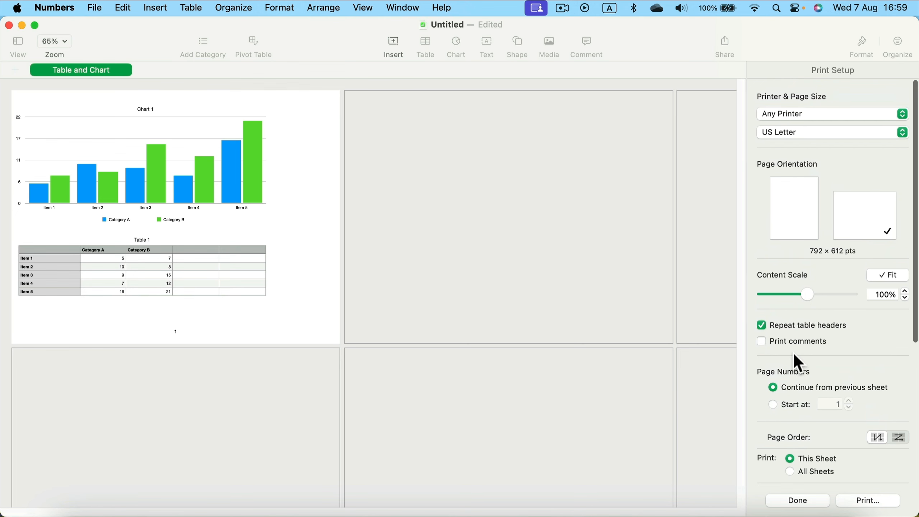
scroll(792, 352, down, 5)
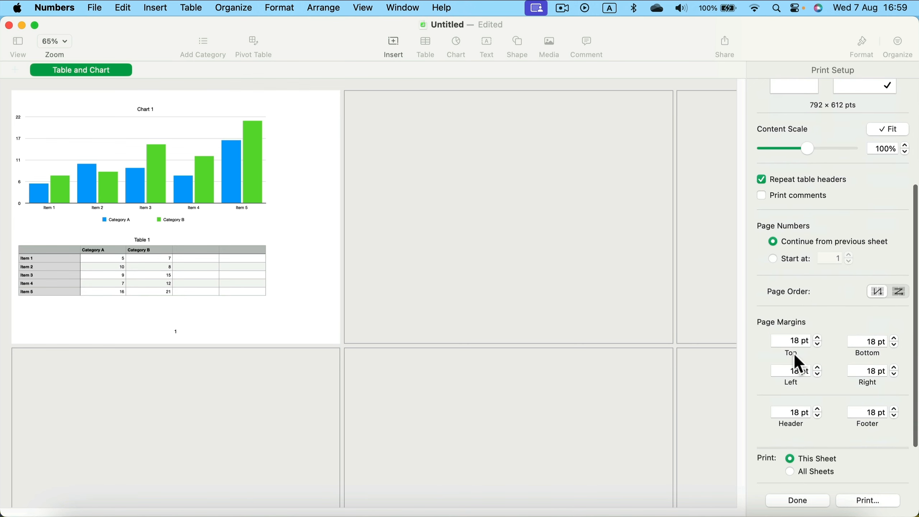
click(870, 504)
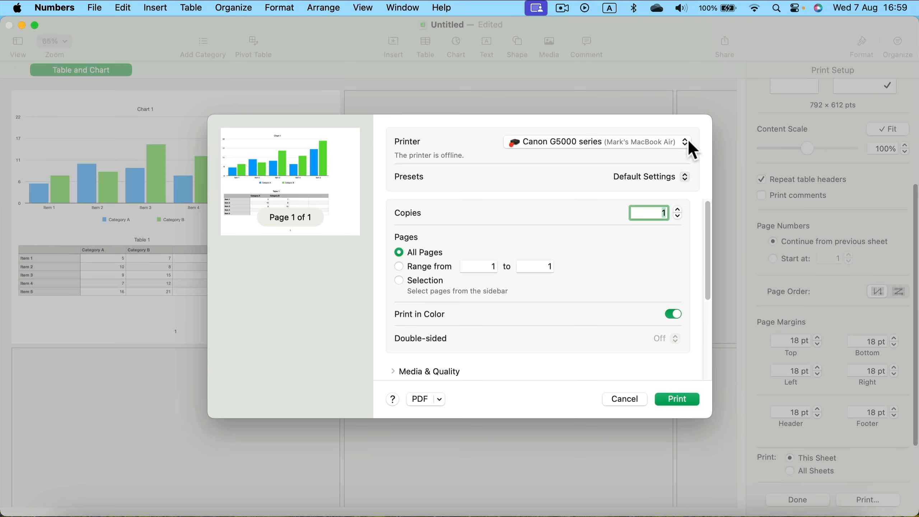
scroll(584, 297, down, 2)
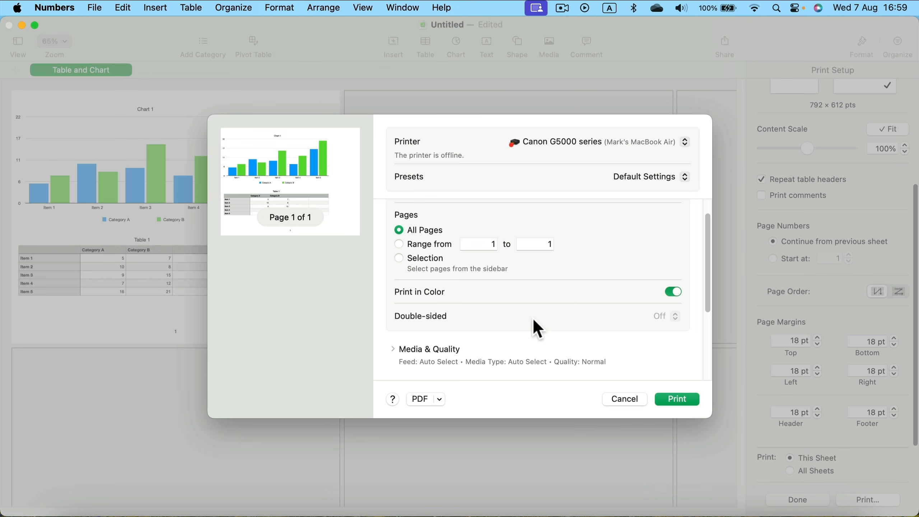
click(625, 399)
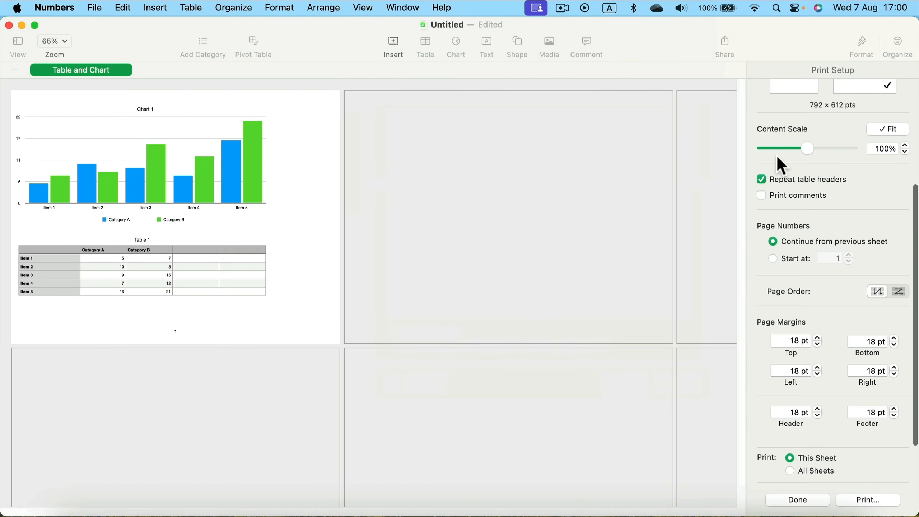
scroll(801, 236, up, 5)
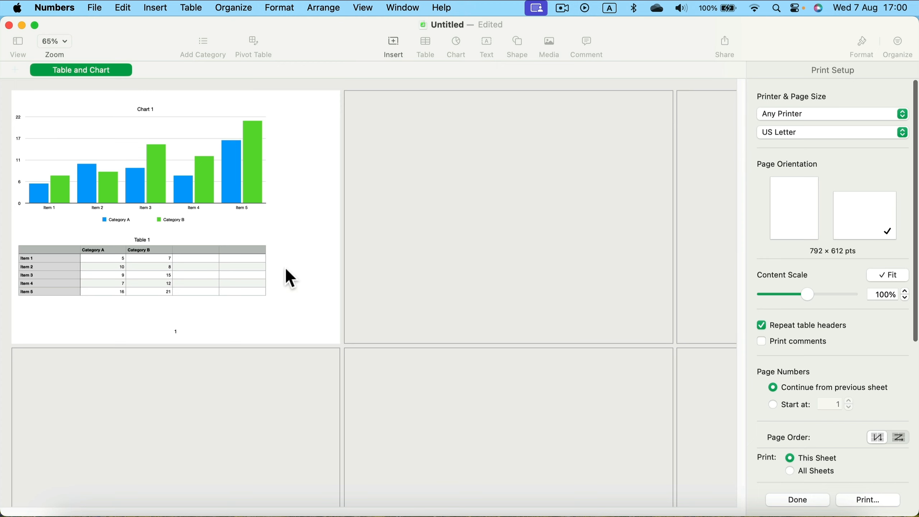
click(62, 92)
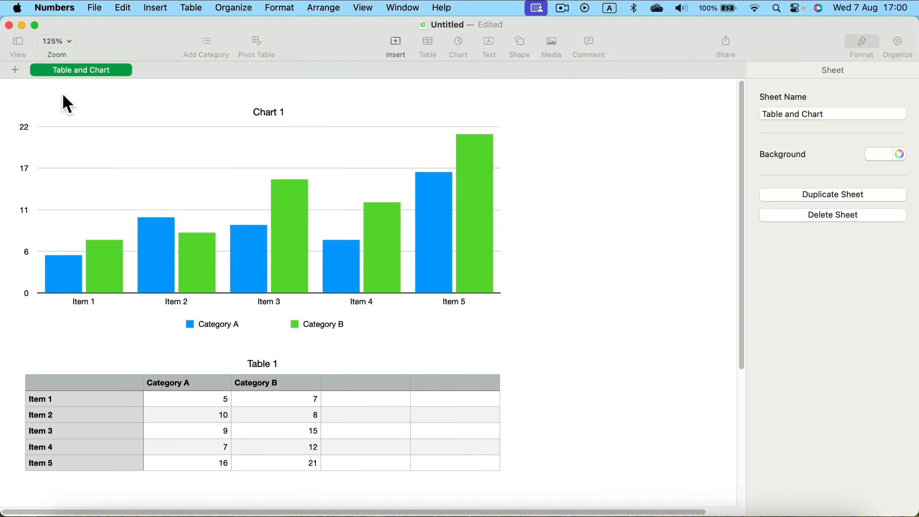
Step: Open the list of formats for exporting the spreadsheet
click(97, 11)
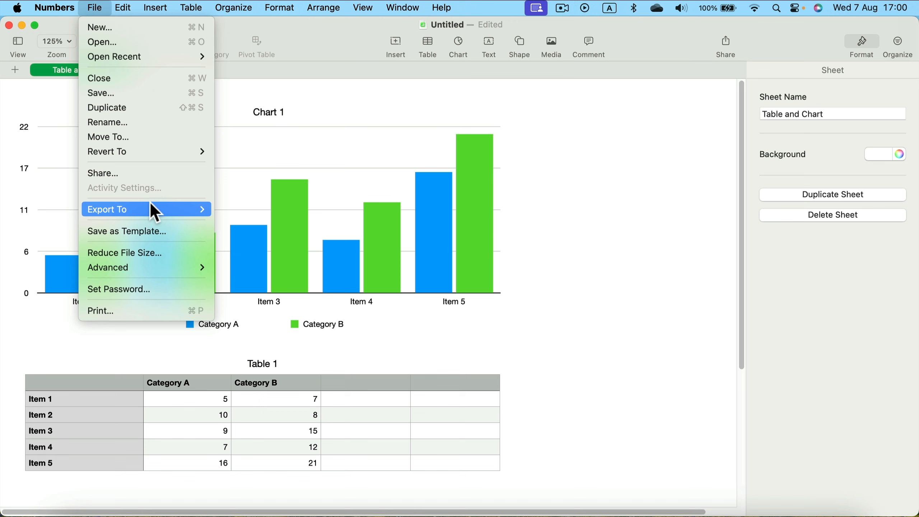
mouse_move(174, 208)
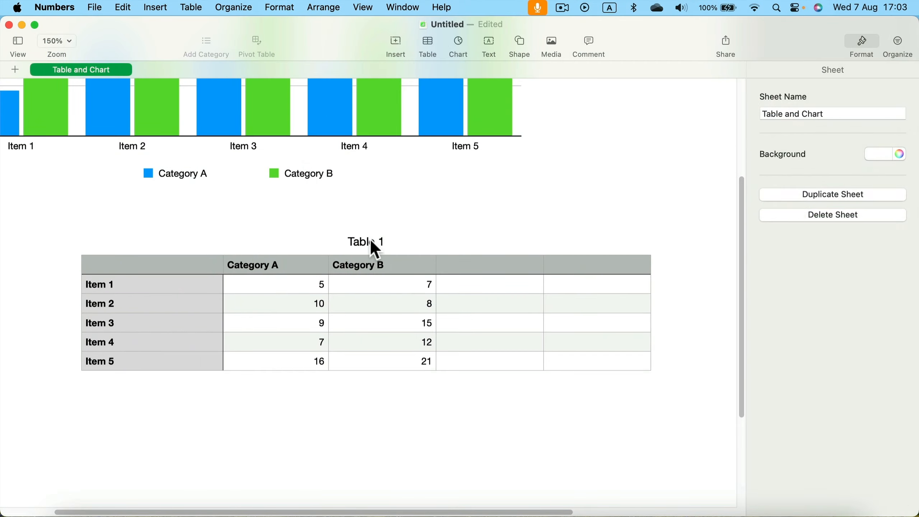
Step: Select Table 1, try several table styles, and apply the one with the green header row
click(370, 241)
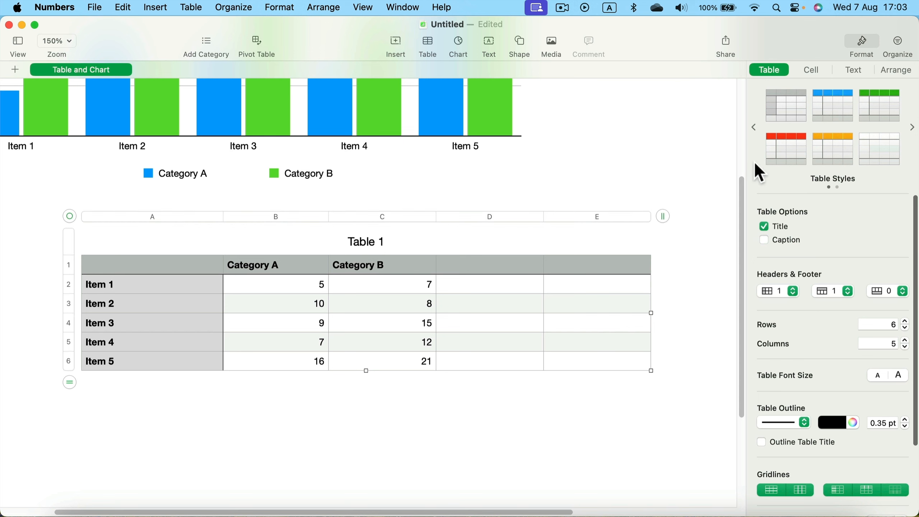
click(848, 118)
click(831, 158)
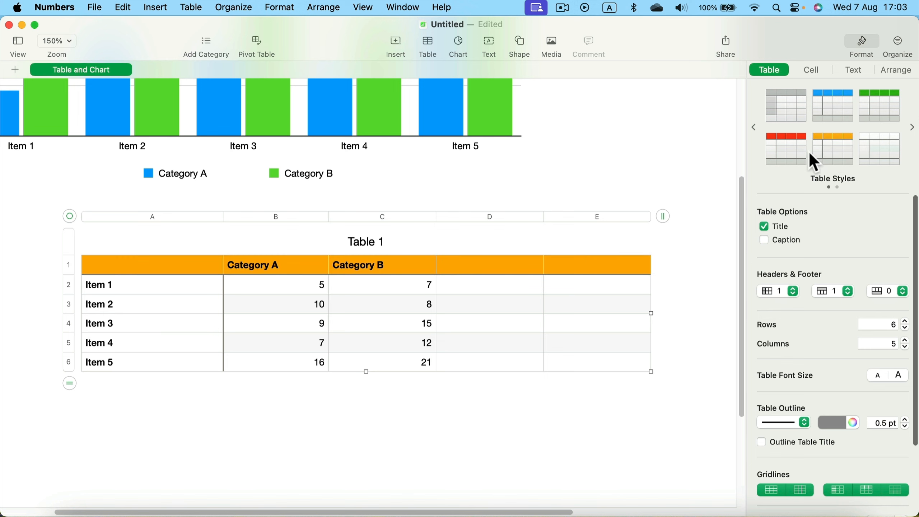
click(783, 145)
click(882, 120)
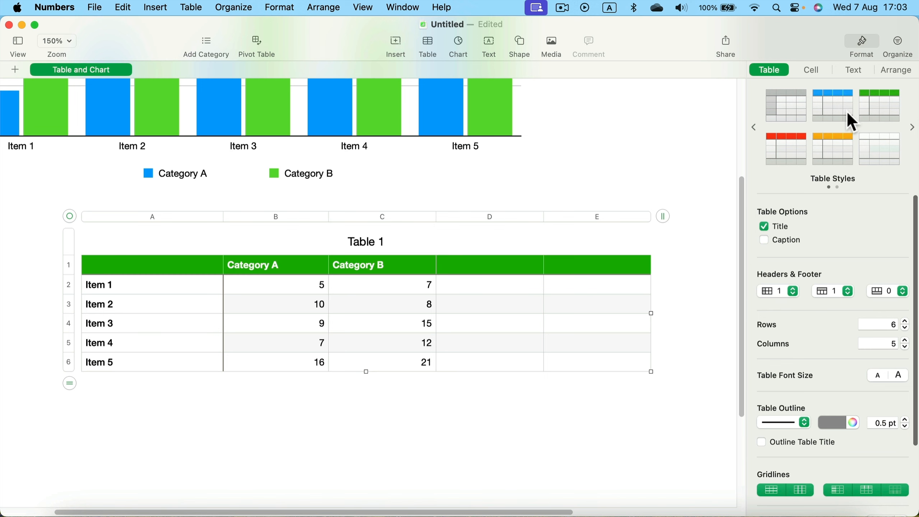
Step: Select the cell range C3 to D4 in Table 1 with its formatting options shown
click(483, 308)
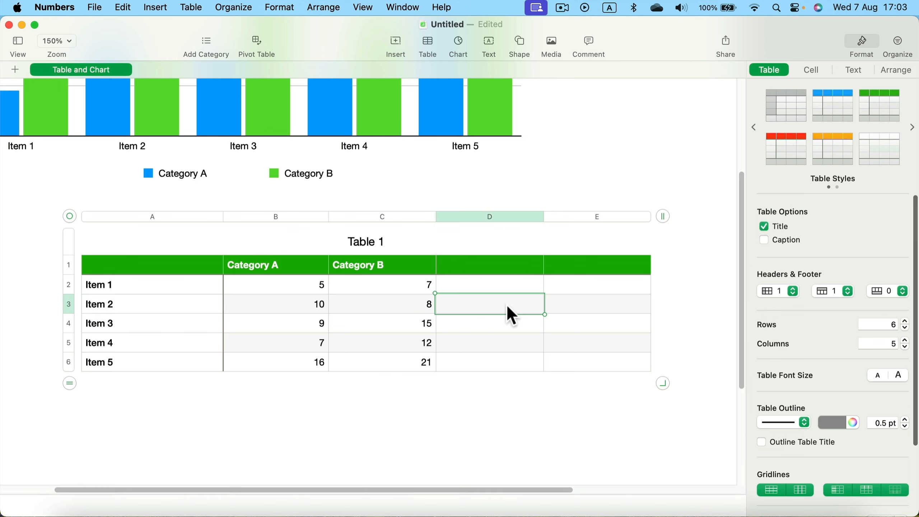
click(384, 307)
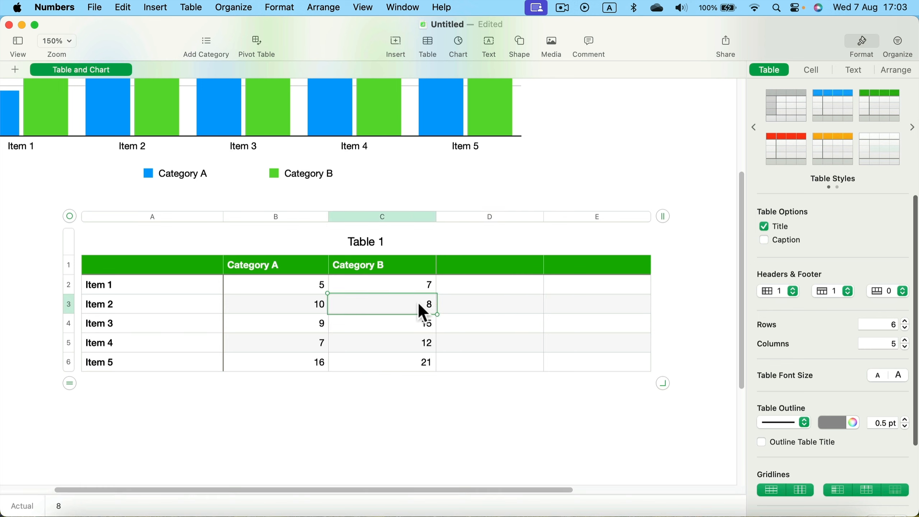
drag(423, 312, 485, 332)
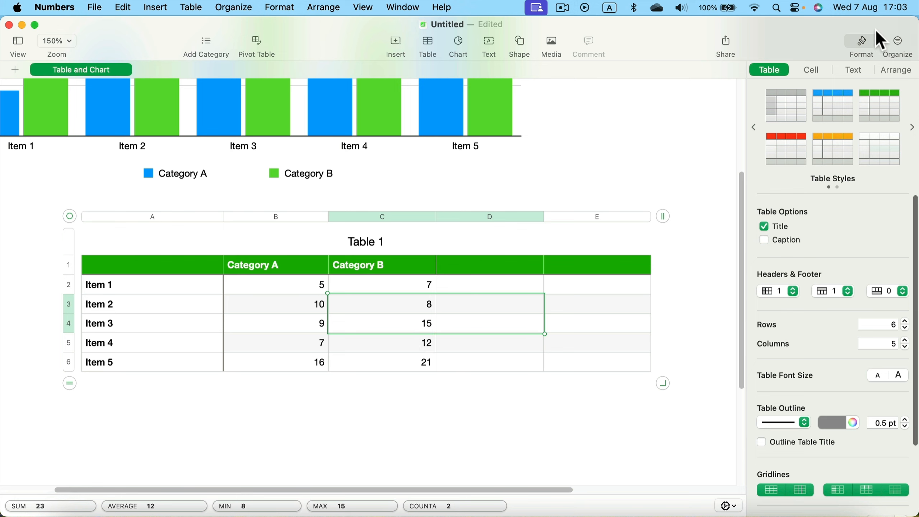
click(863, 47)
click(863, 47)
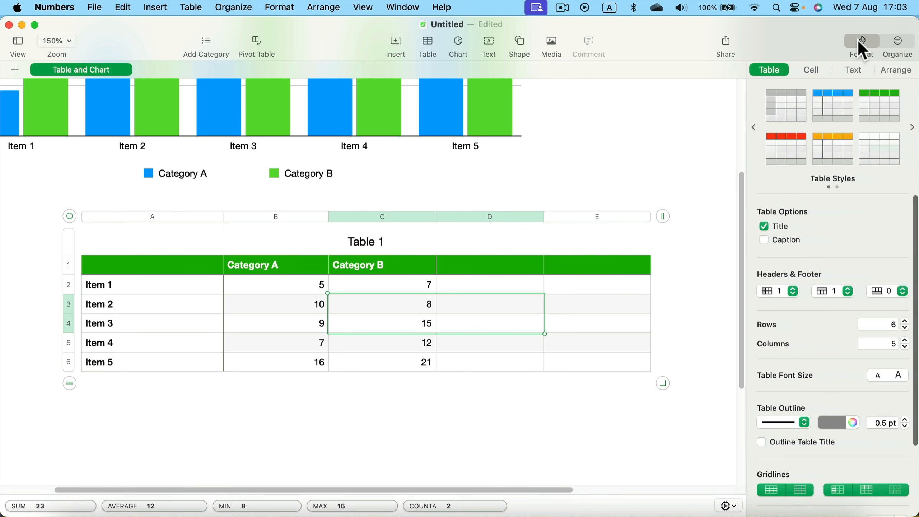
Step: Fill the selected cell range C3 to D4 in Table 1 with the light yellow color
click(813, 69)
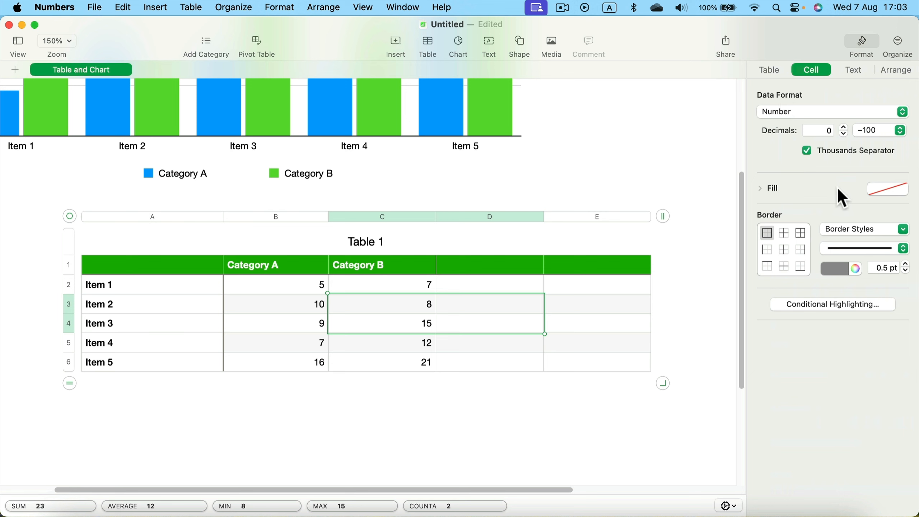
click(890, 199)
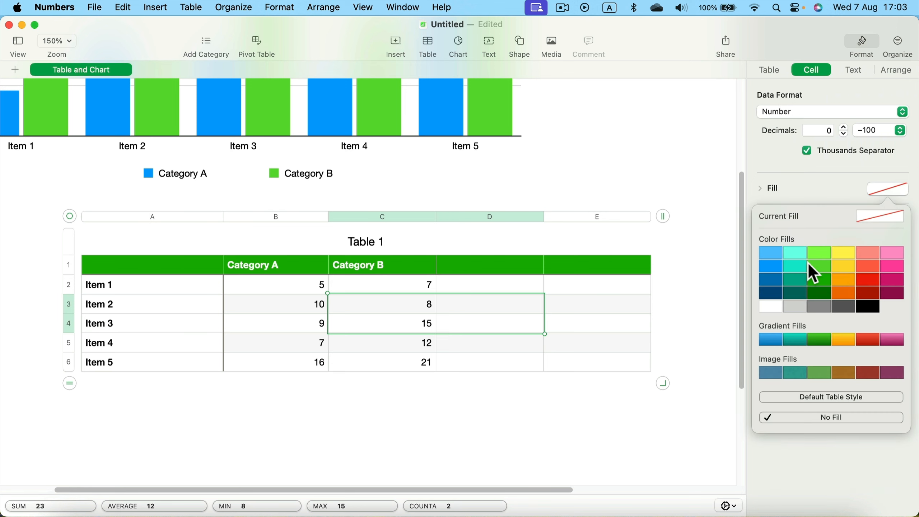
click(844, 261)
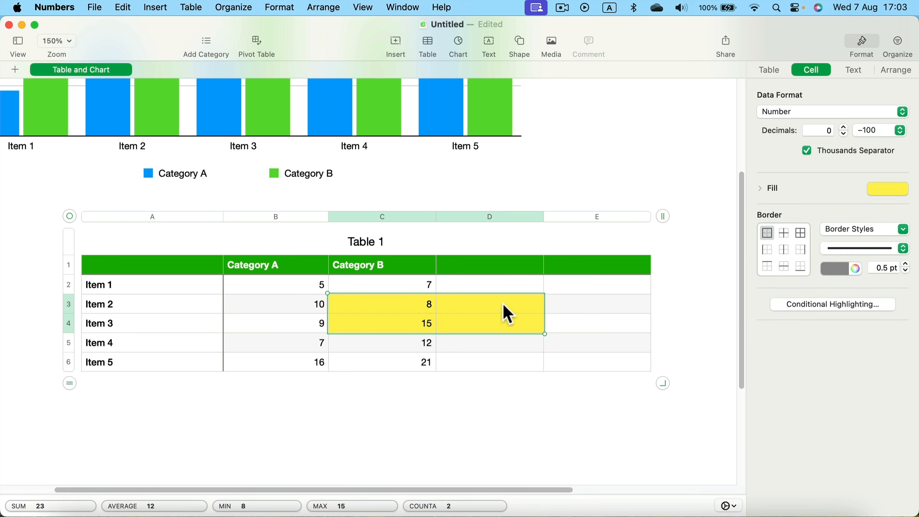
click(472, 346)
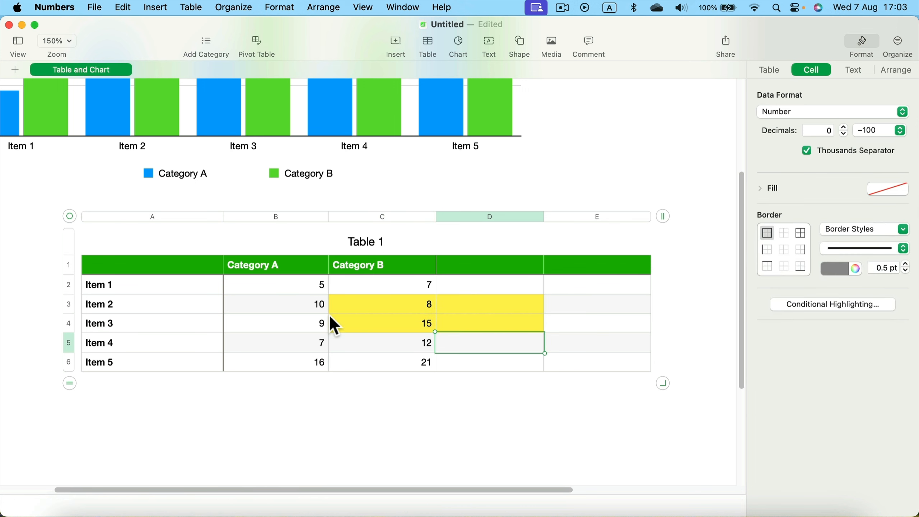
Step: Fill cells B4 and C4 in the Item 3 row with the light turquoise color
drag(300, 323, 361, 332)
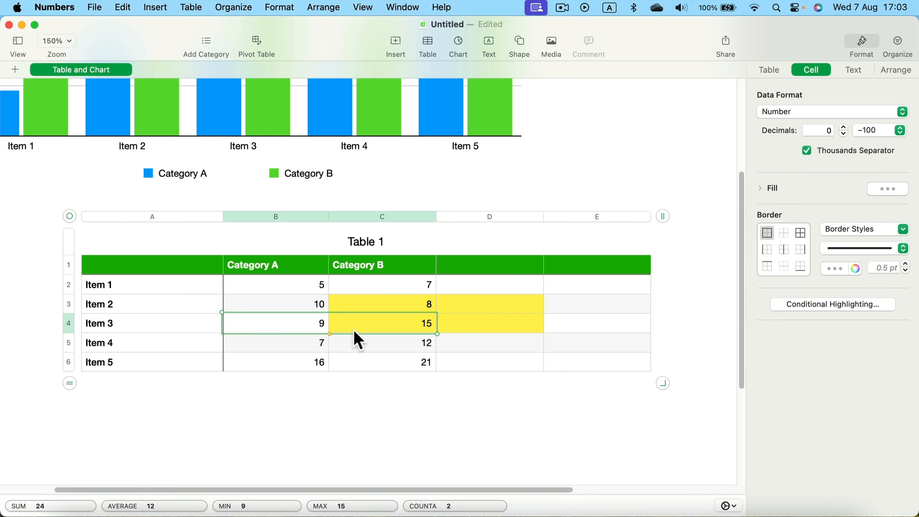
click(894, 191)
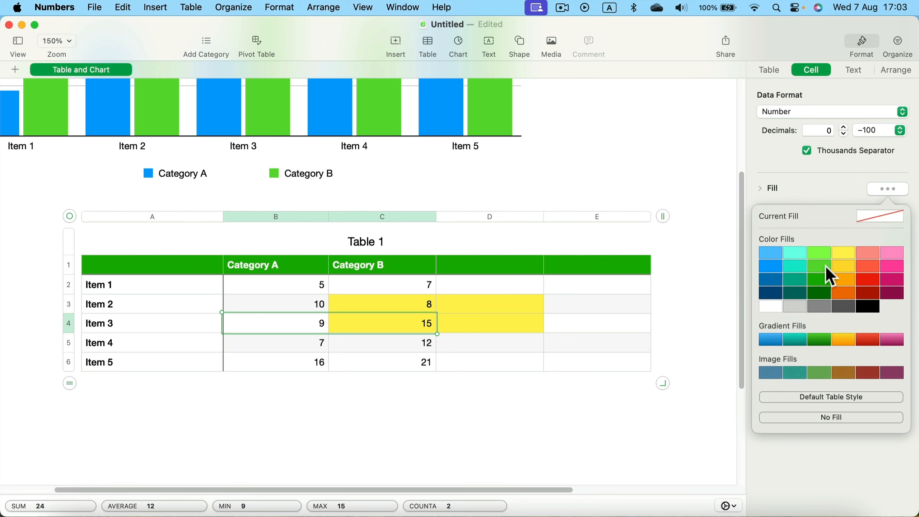
click(801, 267)
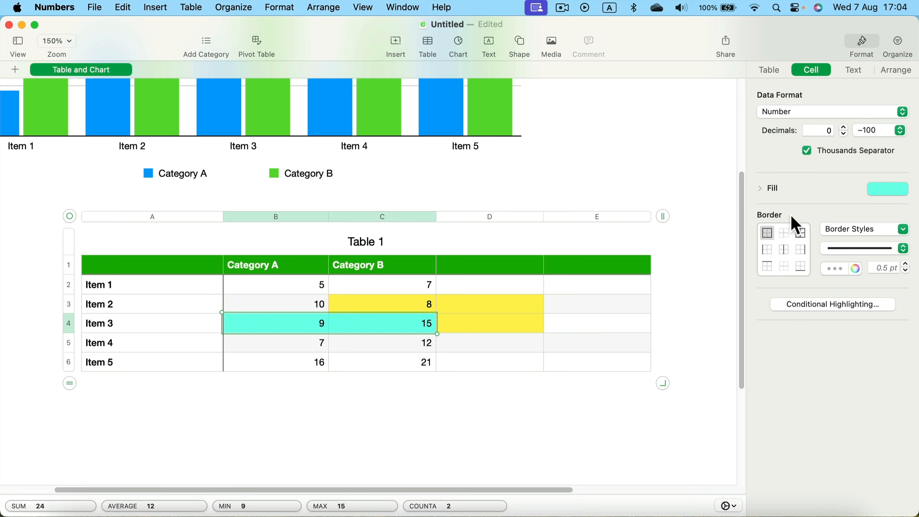
Step: Set the outline border of cells B4 and C4 to a width of 2 pt, keeping the solid line
click(903, 248)
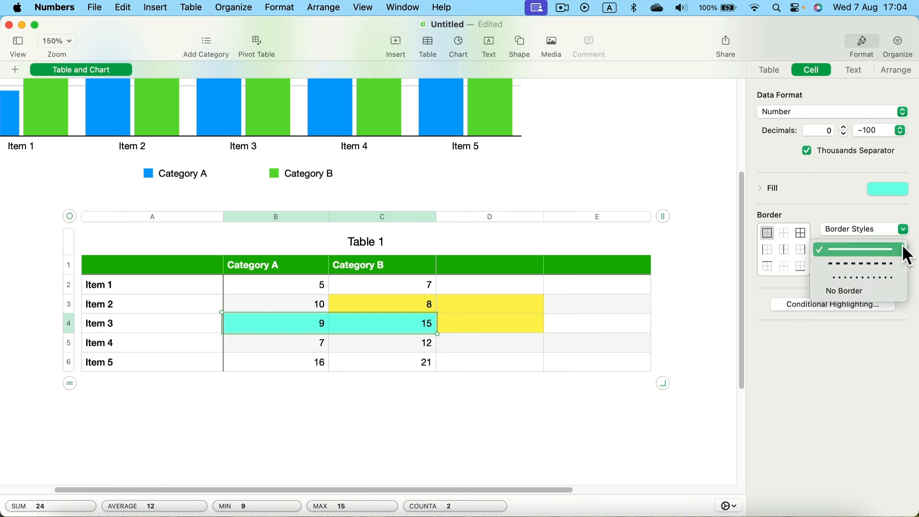
click(906, 254)
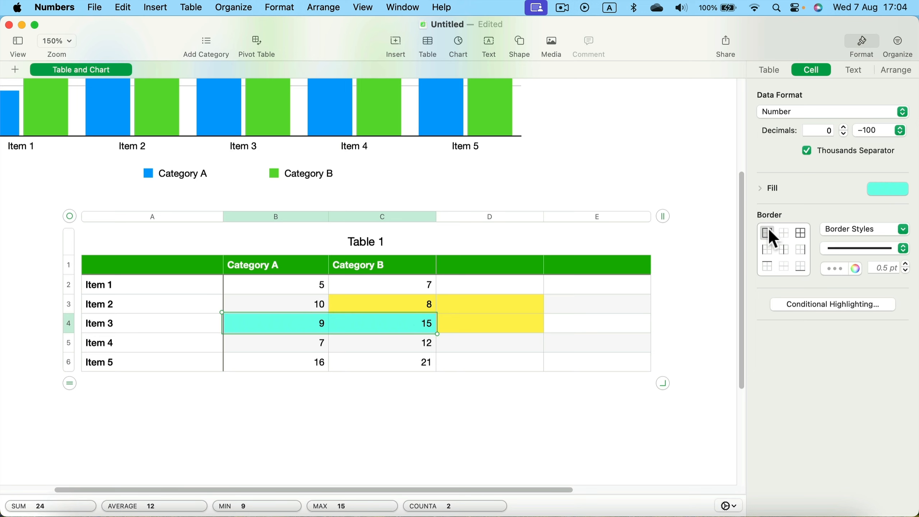
click(905, 265)
click(906, 264)
click(905, 270)
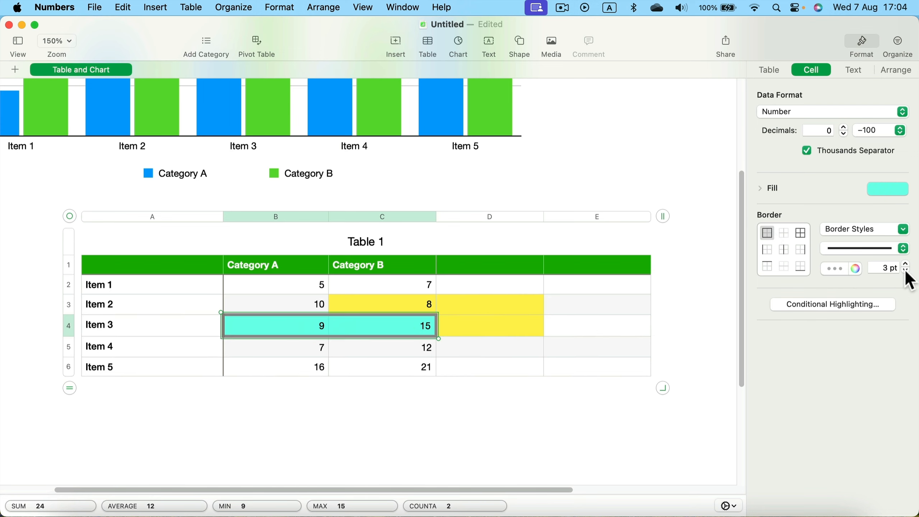
click(905, 270)
click(488, 330)
Step: Change the border color of cell C4 in the Item 3 row to red
click(427, 332)
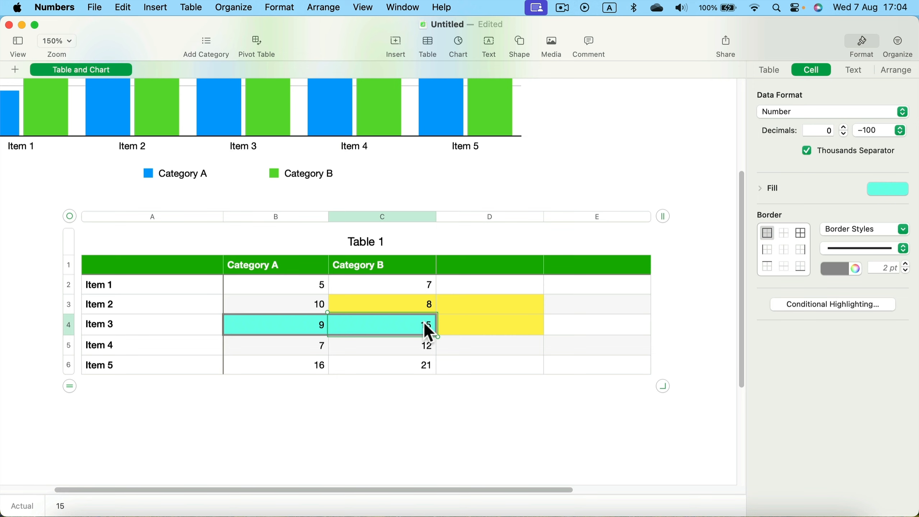
click(843, 268)
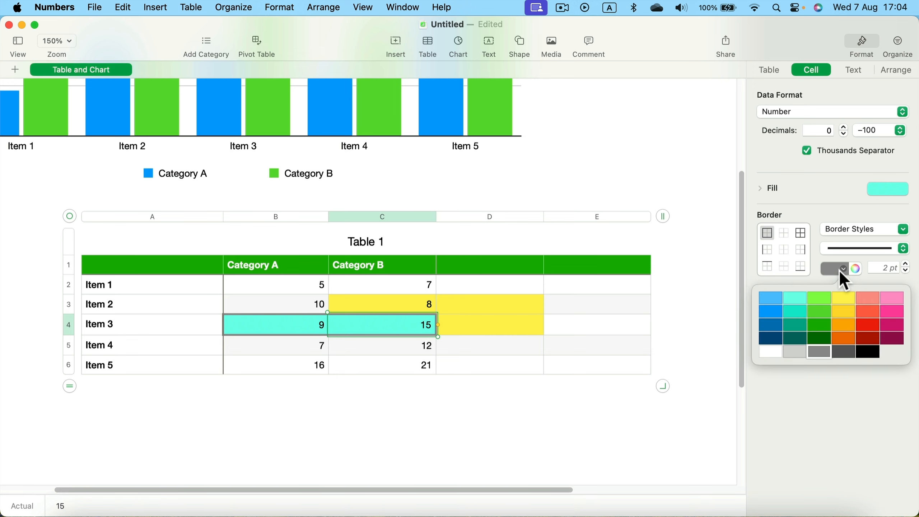
click(876, 337)
click(589, 350)
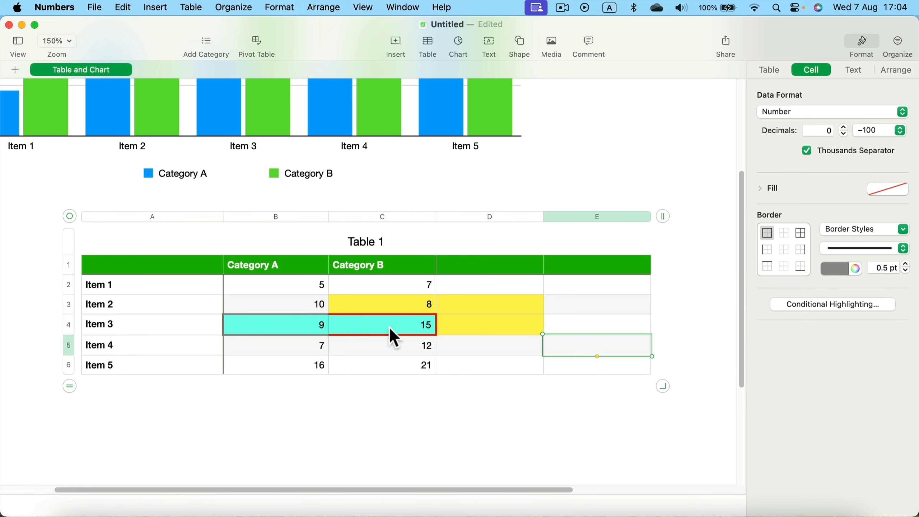
Step: Change the border color of cell B4 in the Item 3 row to red
click(318, 328)
click(854, 268)
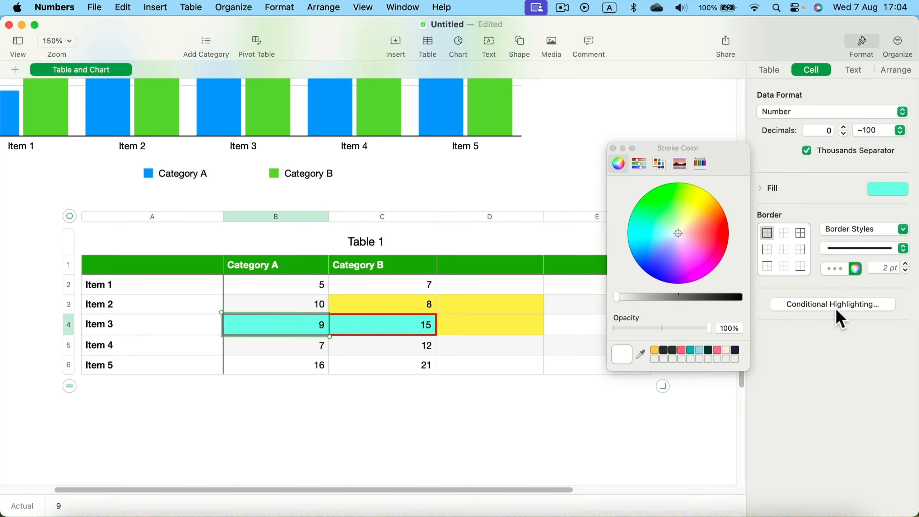
click(612, 148)
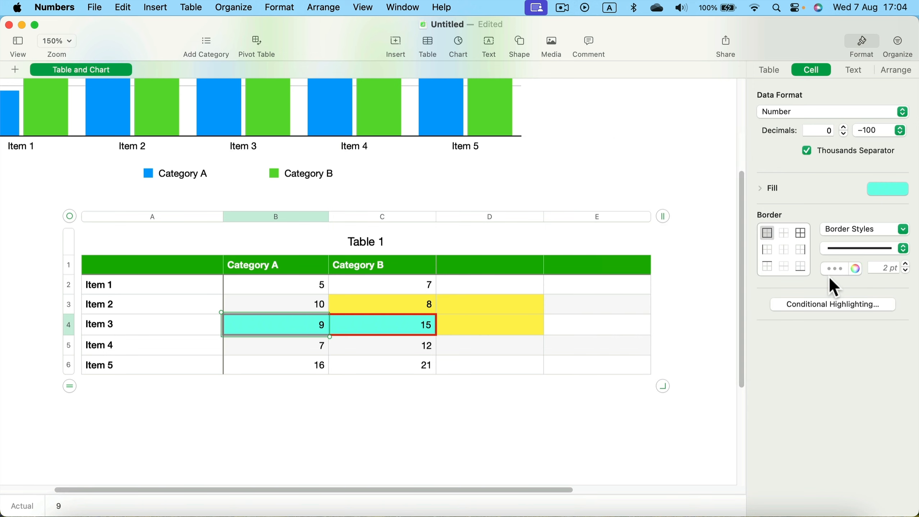
click(835, 268)
click(870, 325)
click(596, 352)
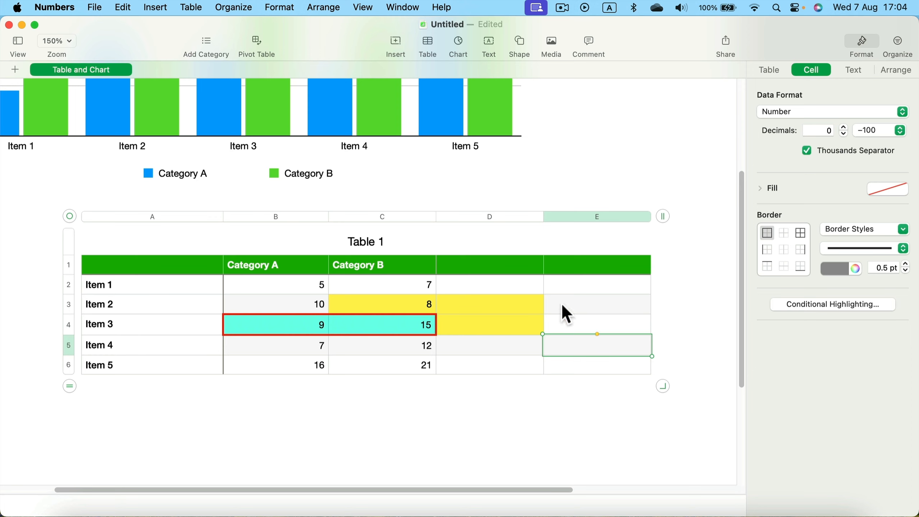
drag(561, 309, 569, 330)
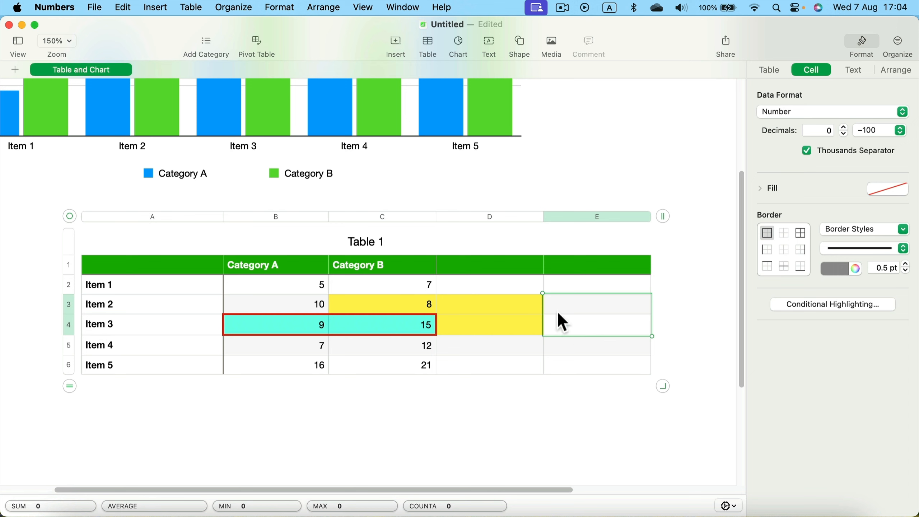
click(506, 308)
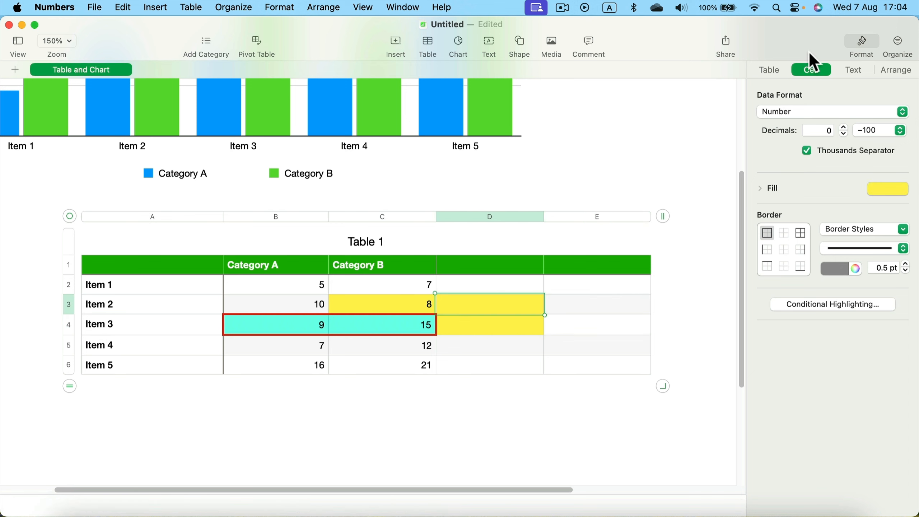
click(766, 70)
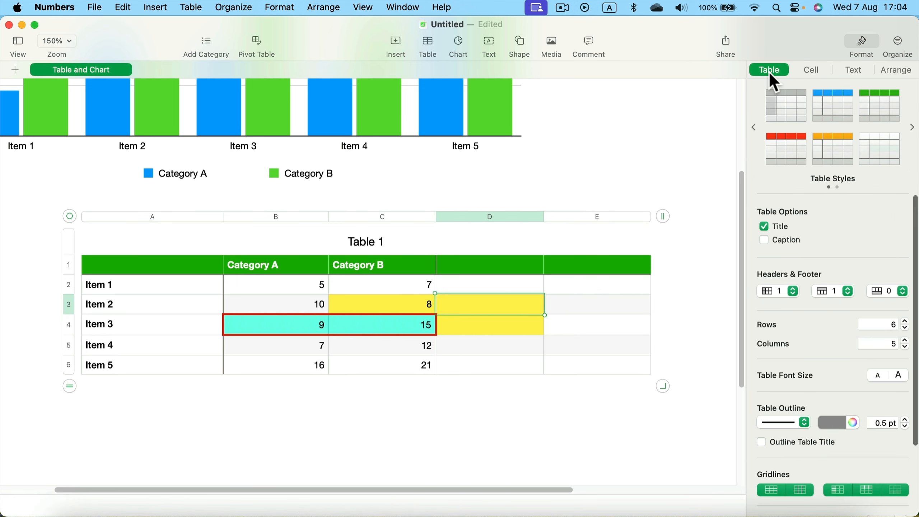
click(811, 70)
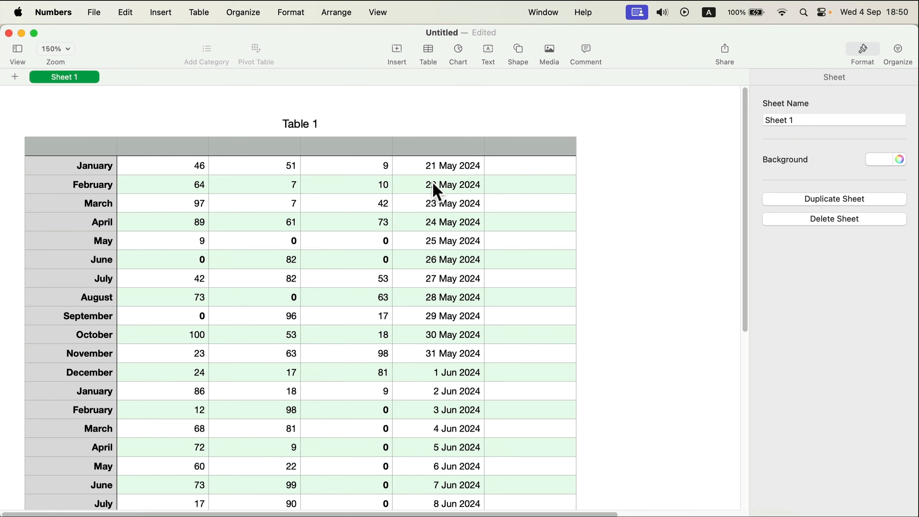
Step: Select cell E2, look over its data format types, and set its date format to 5/1/2024
click(457, 173)
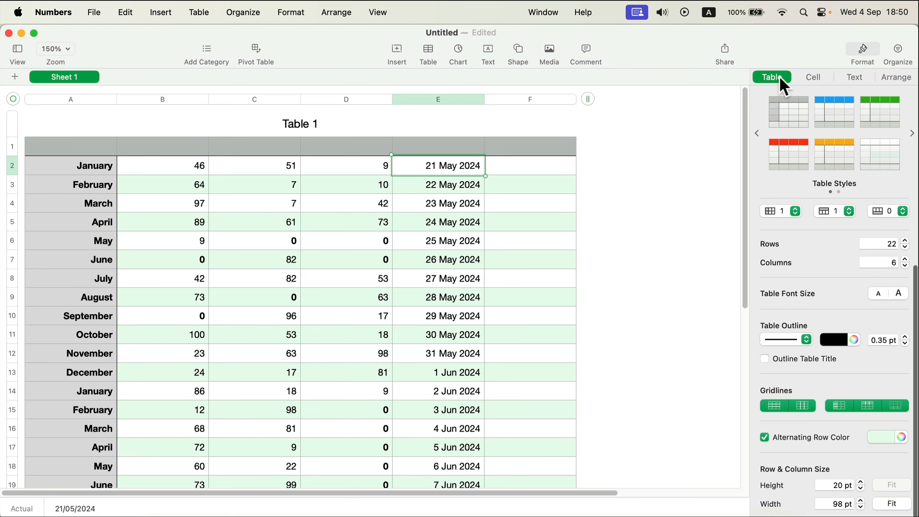
click(871, 54)
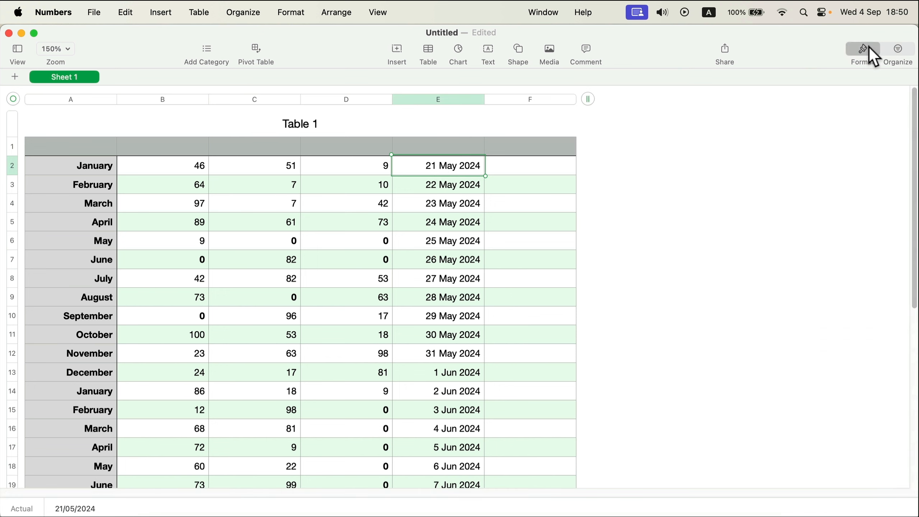
click(872, 54)
click(810, 78)
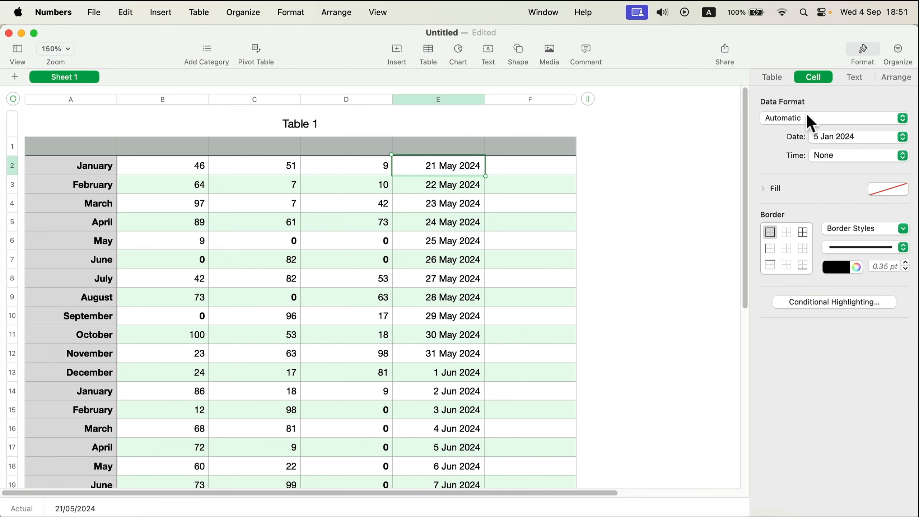
click(799, 119)
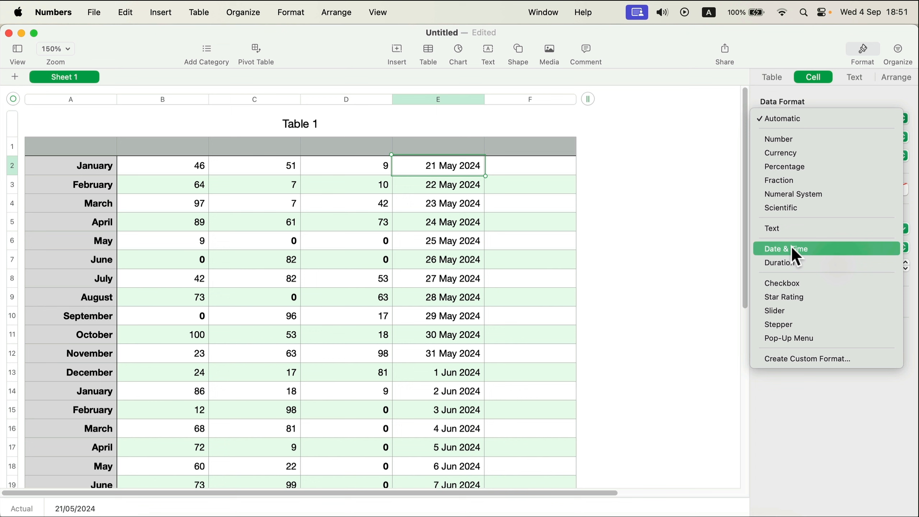
click(778, 120)
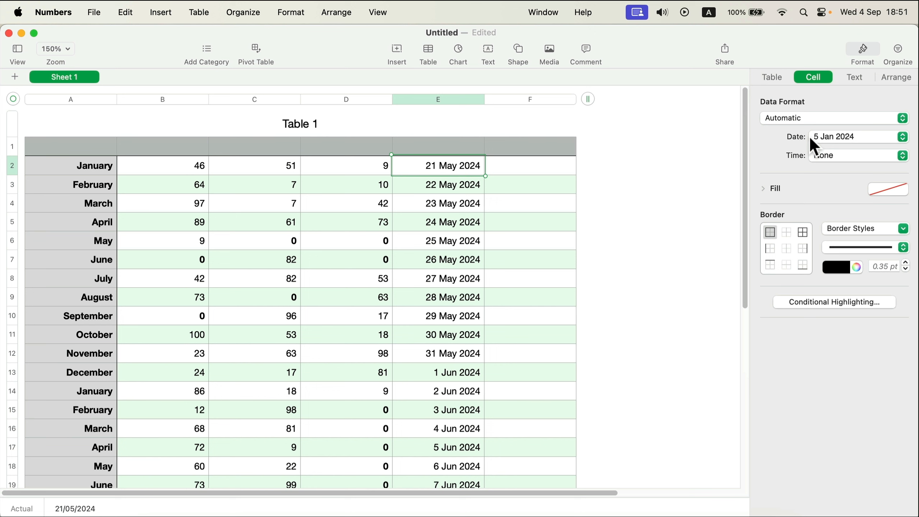
click(902, 137)
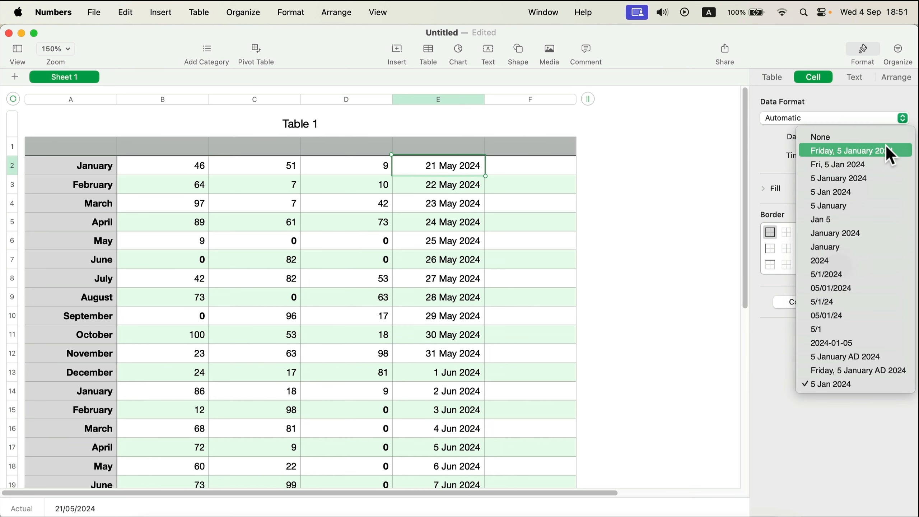
click(879, 275)
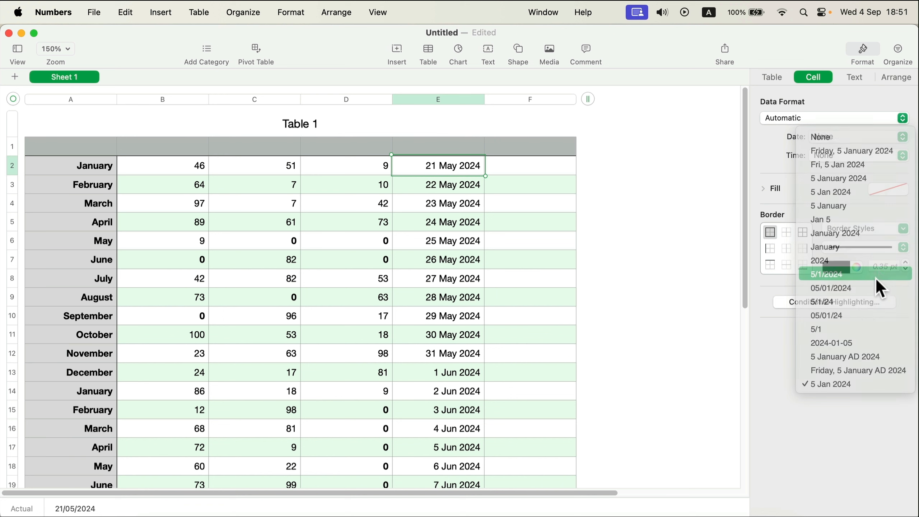
Step: Set the date format of cell E3 in the February row to Jan 5
click(466, 186)
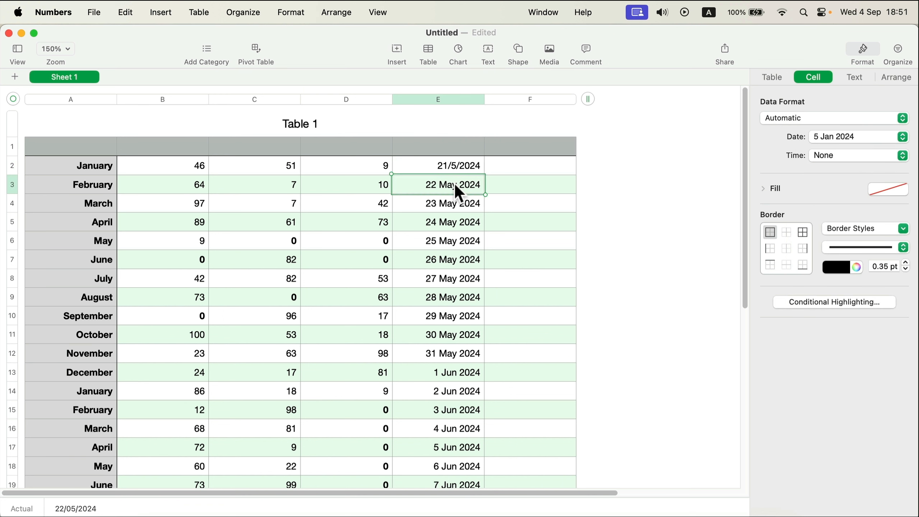
click(902, 137)
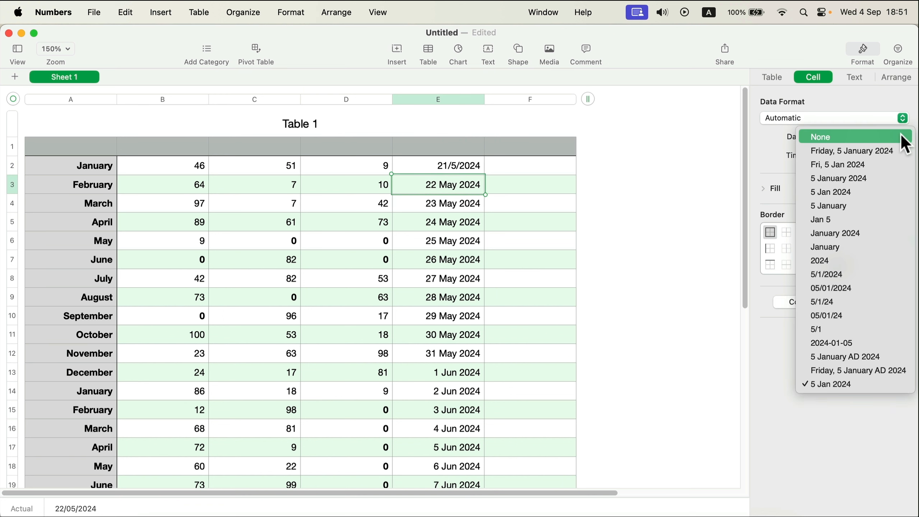
click(840, 219)
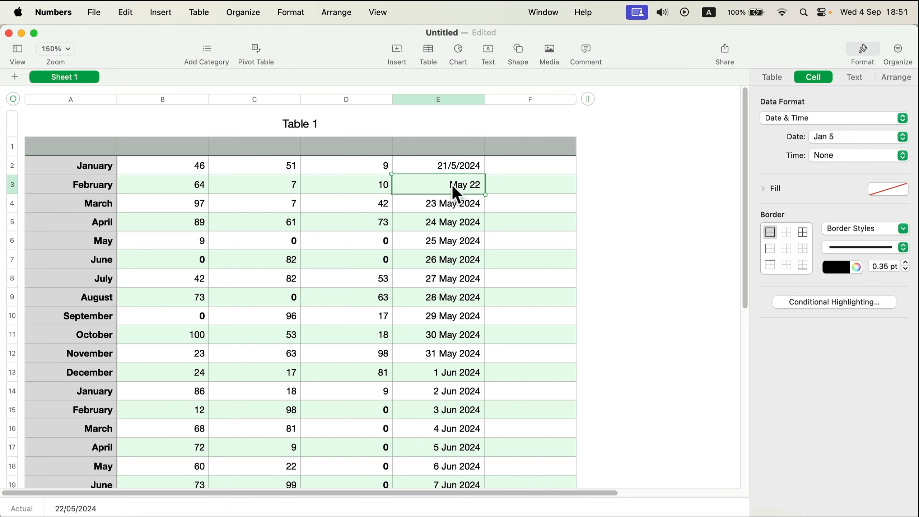
Step: Set the date format of cell E4 in the March row to show only the year, 2024
click(467, 204)
click(903, 137)
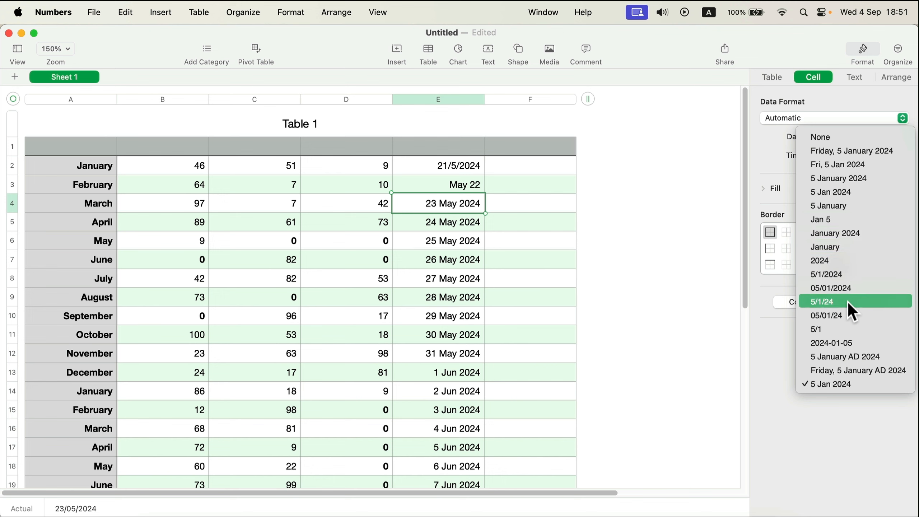
click(835, 262)
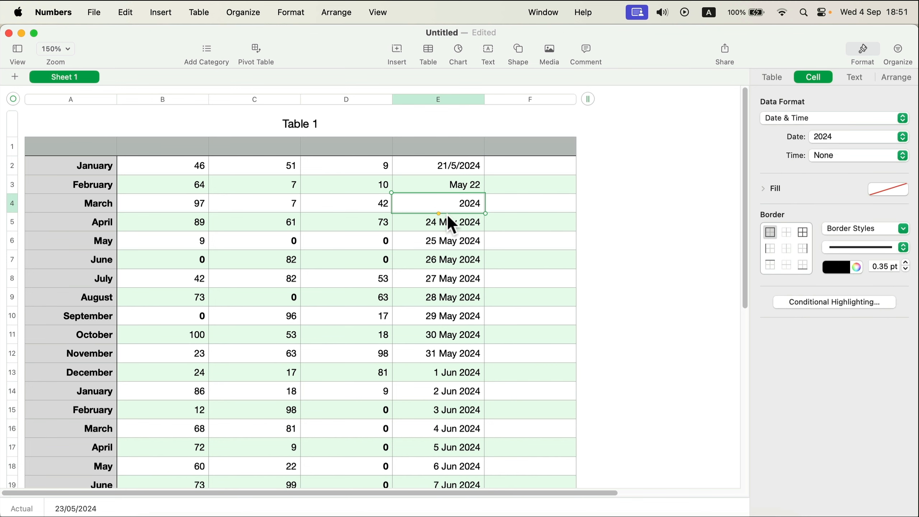
key(Up)
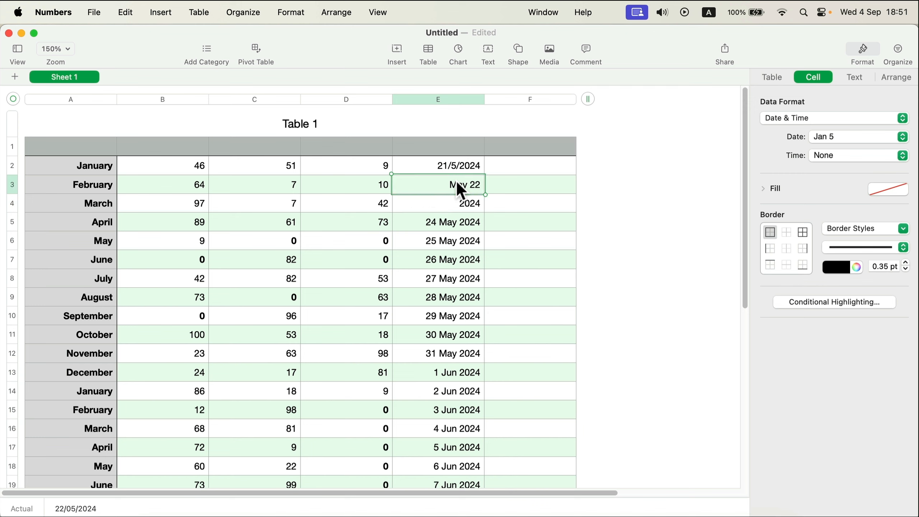
key(Up)
key(Down)
Step: Set the date format of cell E5 in the April row to January 2024 and open the date formats for cell E6
click(440, 222)
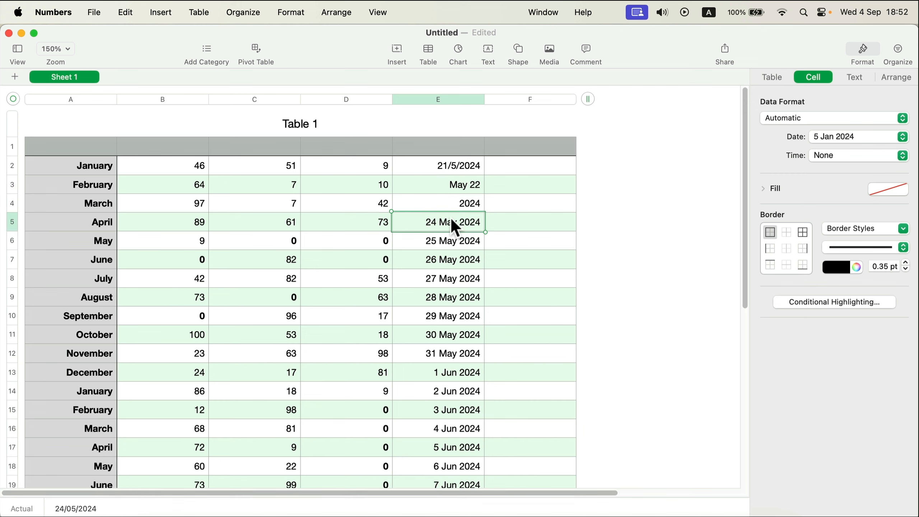
click(903, 137)
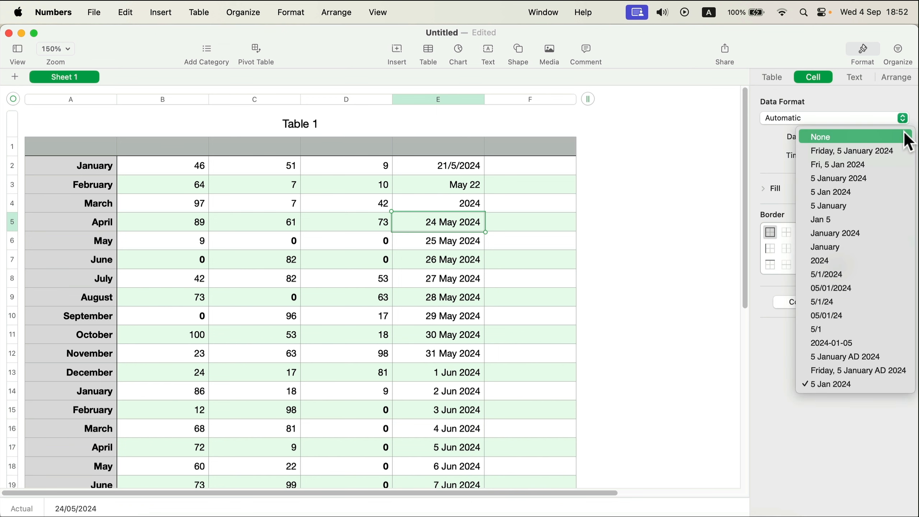
click(853, 232)
click(463, 241)
click(906, 137)
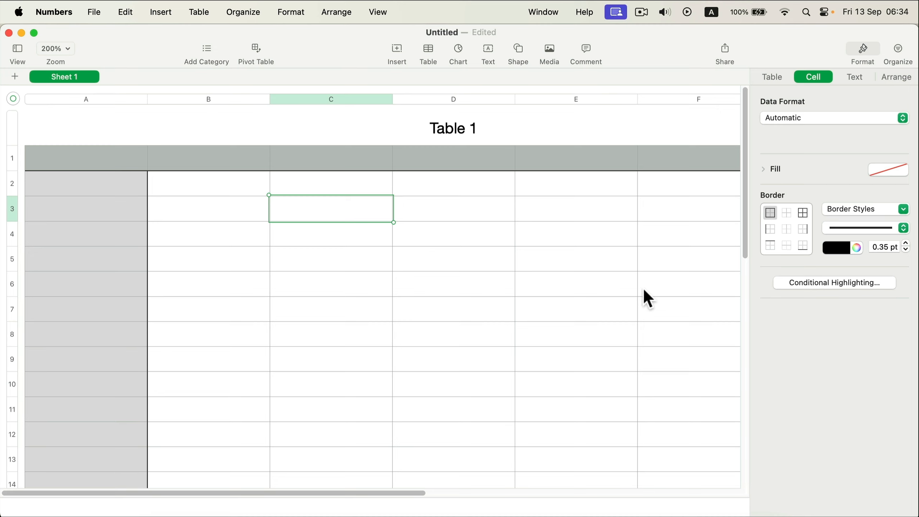
Step: Set the data format of the empty cell C3 to Pop-Up Menu
click(204, 209)
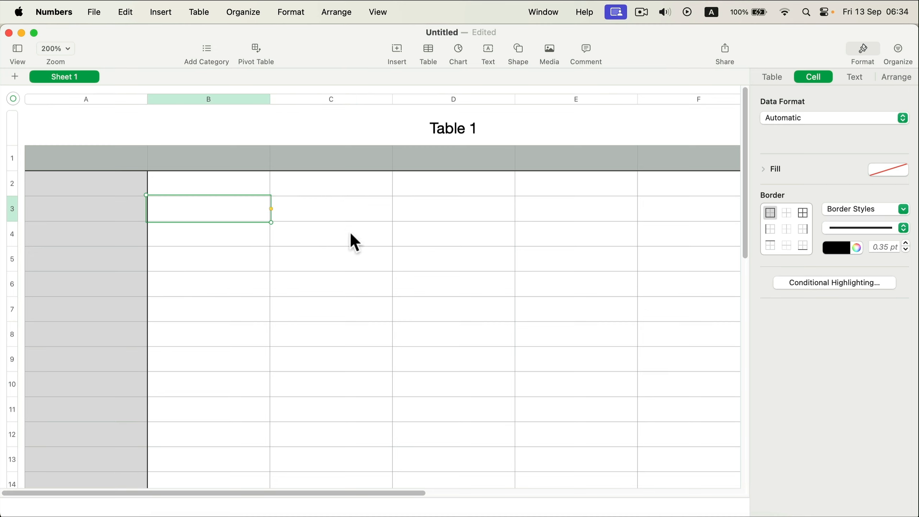
click(349, 218)
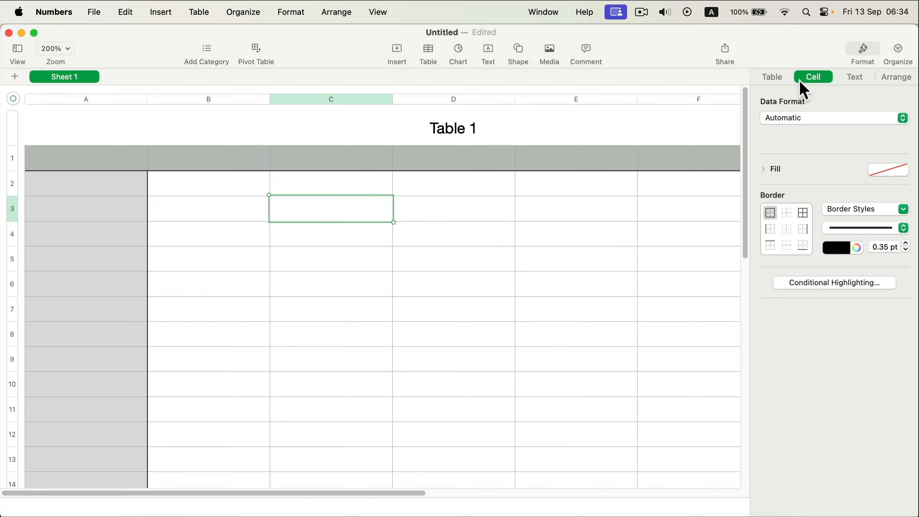
click(768, 81)
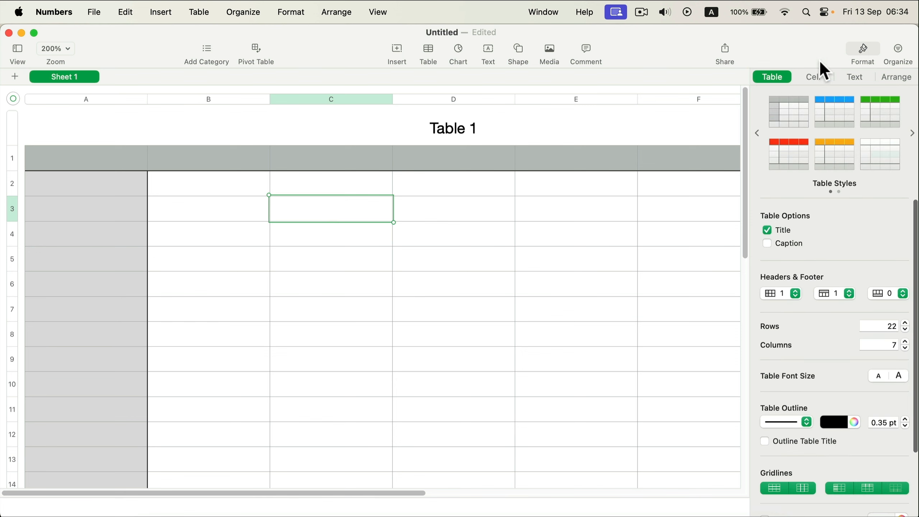
click(863, 54)
click(864, 53)
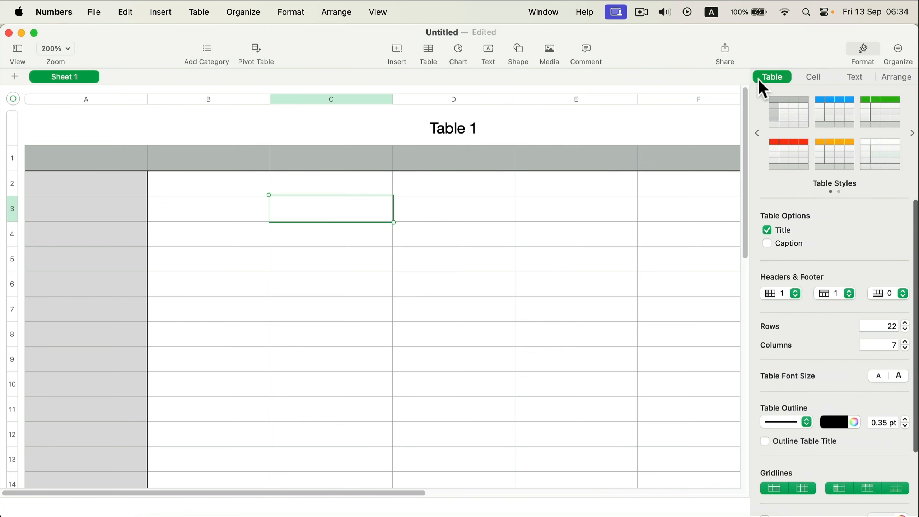
click(814, 76)
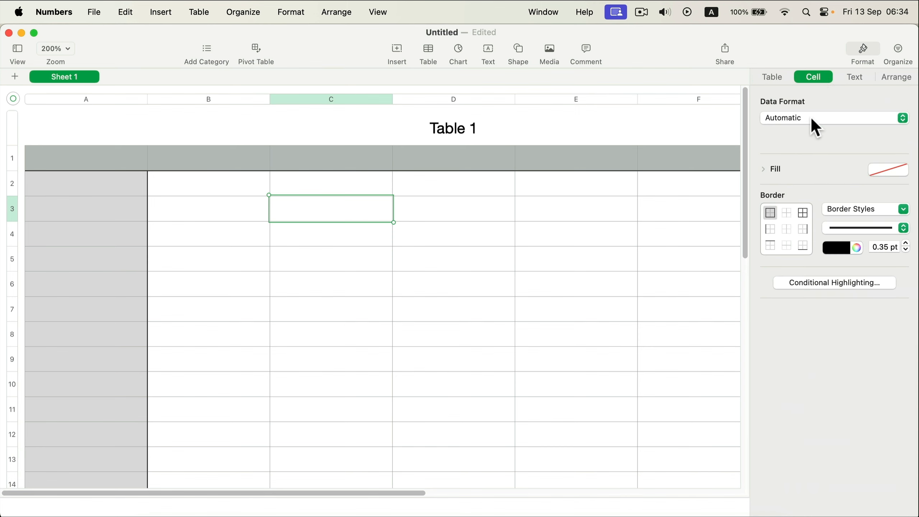
click(791, 119)
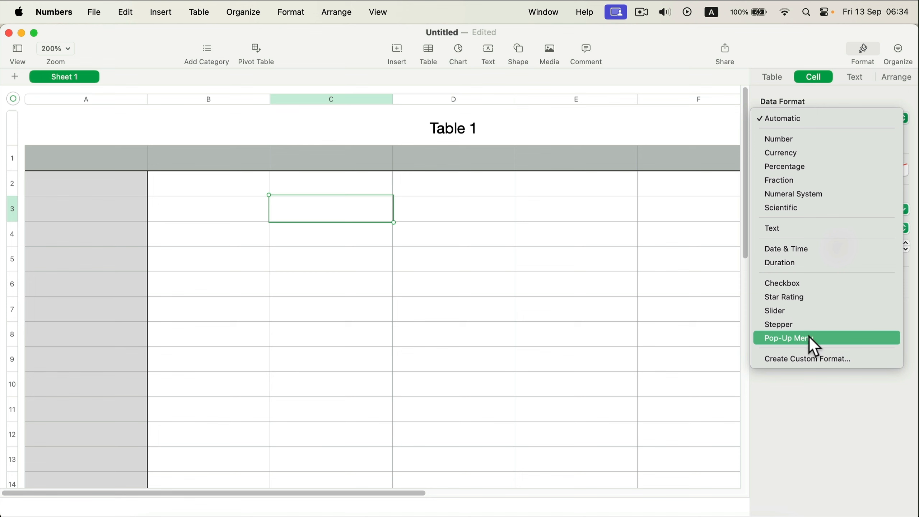
click(812, 346)
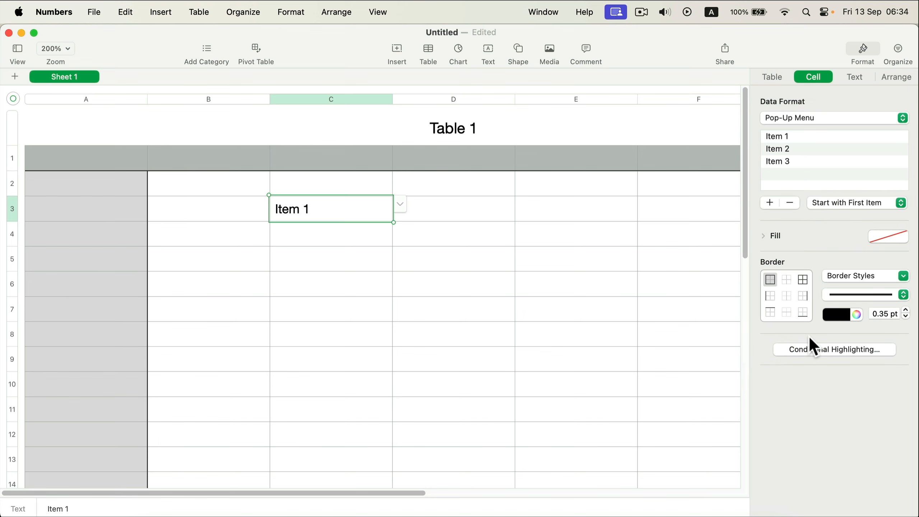
Step: Rename the first item in cell C3's pop-up list as sadasdad
double_click(779, 136)
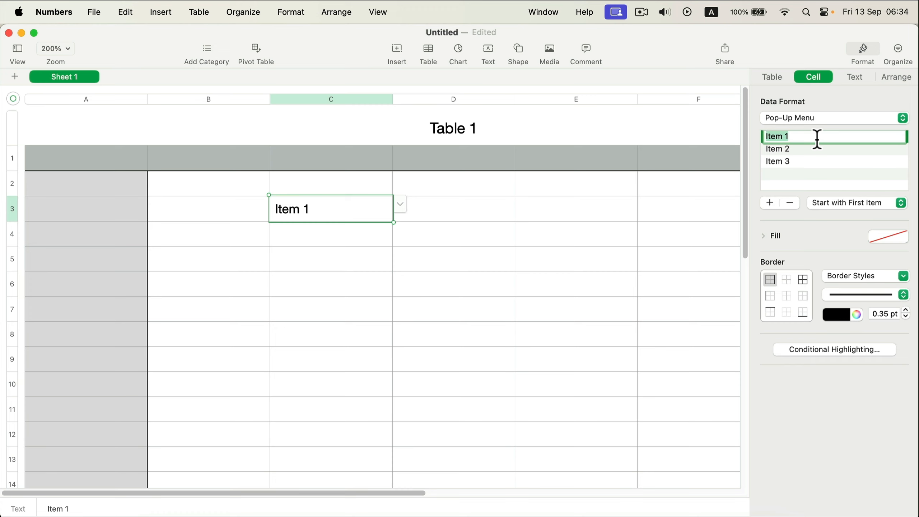
text(sadasdad)
key(Return)
Step: Add four new items to the end of cell C3's pop-up list, keeping their default names
click(769, 202)
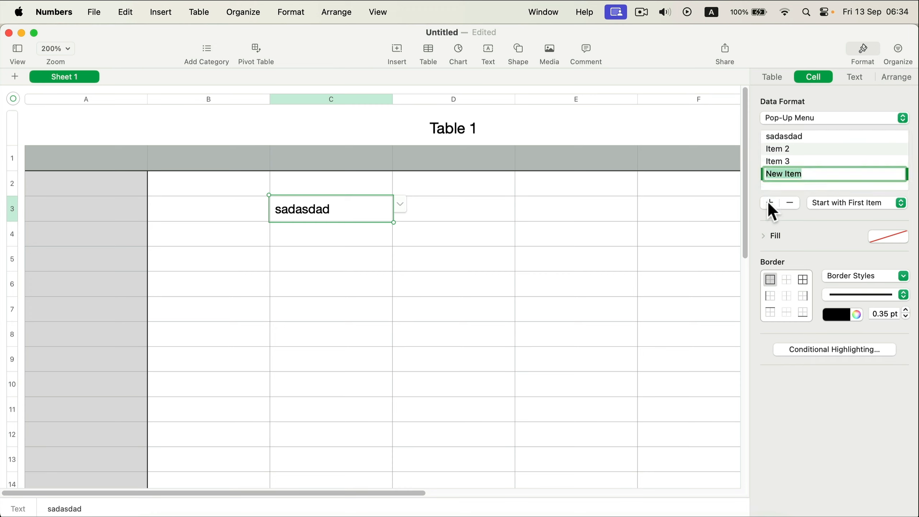
click(769, 203)
click(770, 203)
click(770, 204)
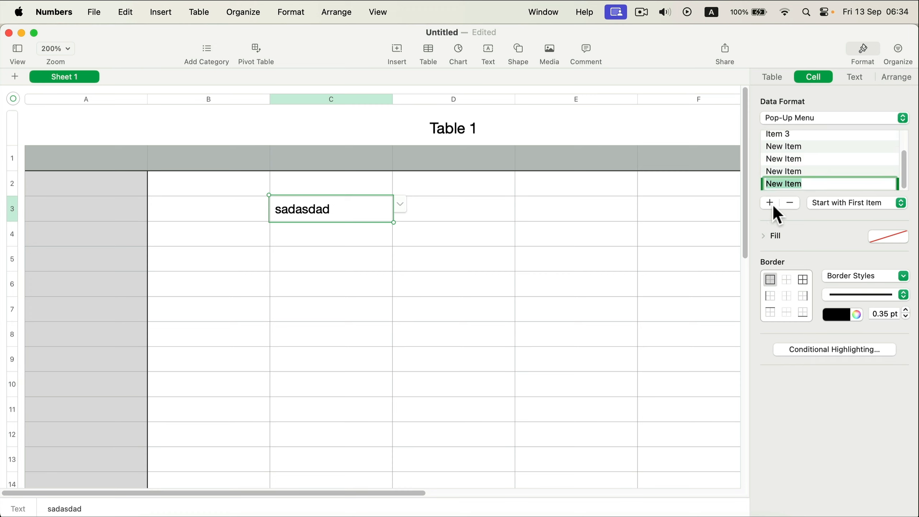
Step: Remove the last new item from the pop-up list and look over the options for its starting item
click(791, 205)
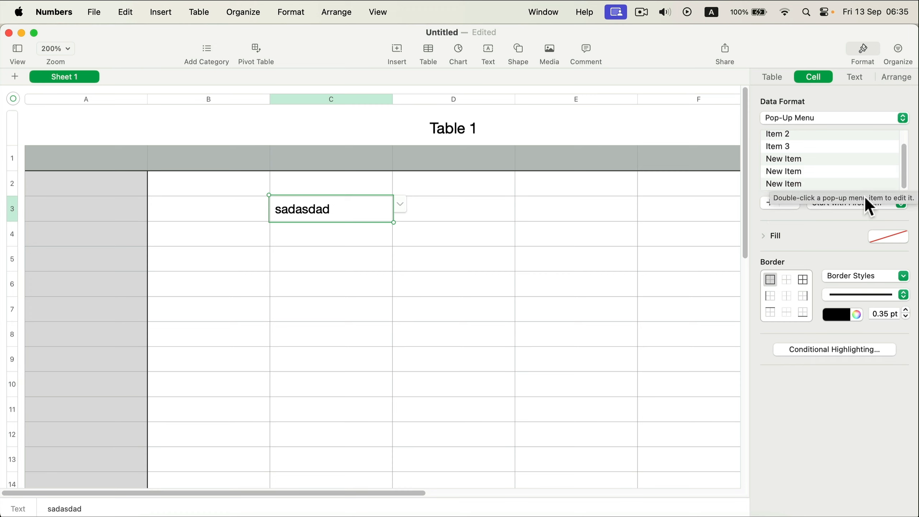
click(876, 205)
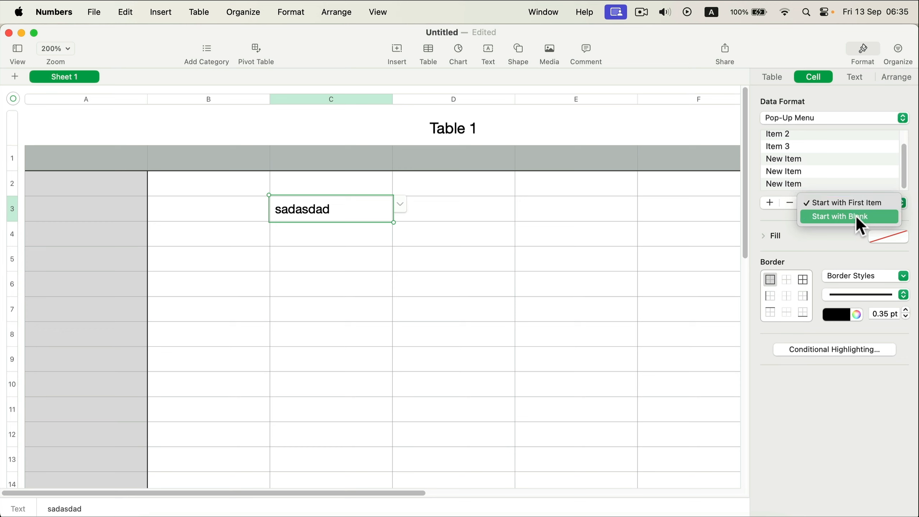
click(781, 214)
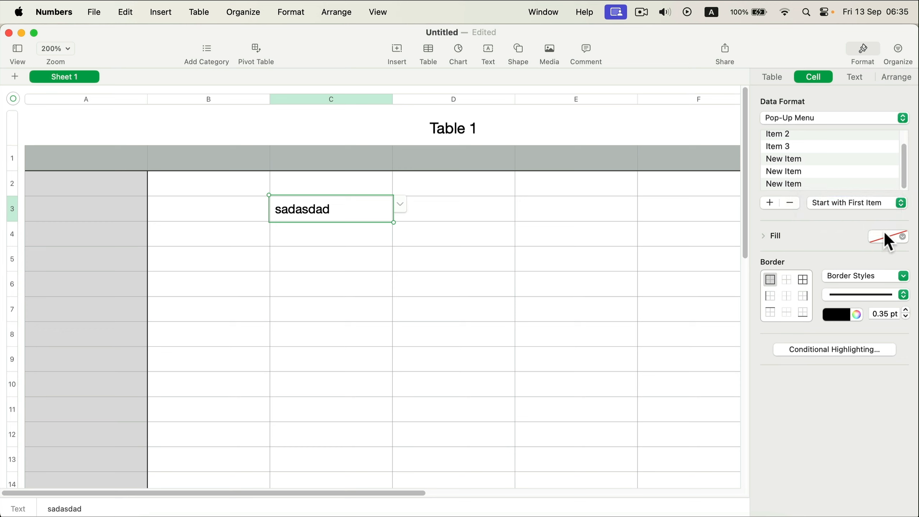
Step: Fill the pop-up menu cell C3 with the light yellow color and deselect it
click(884, 231)
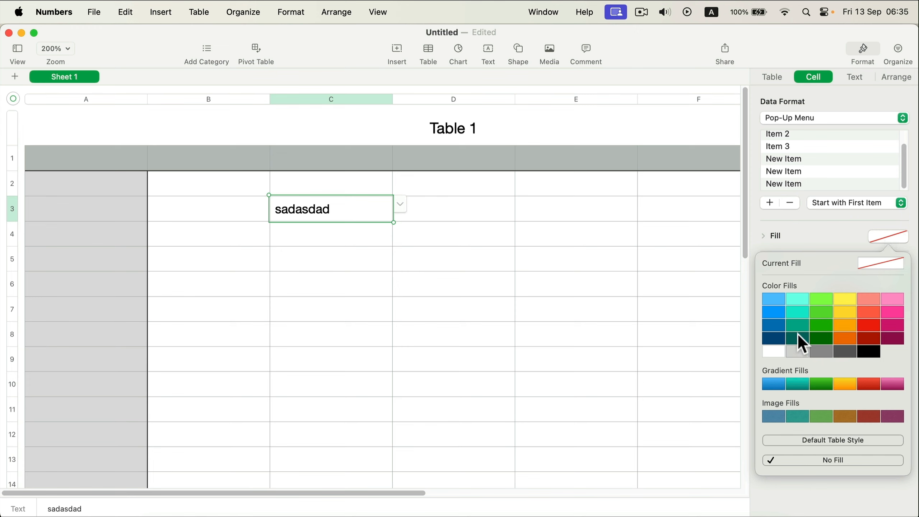
click(846, 299)
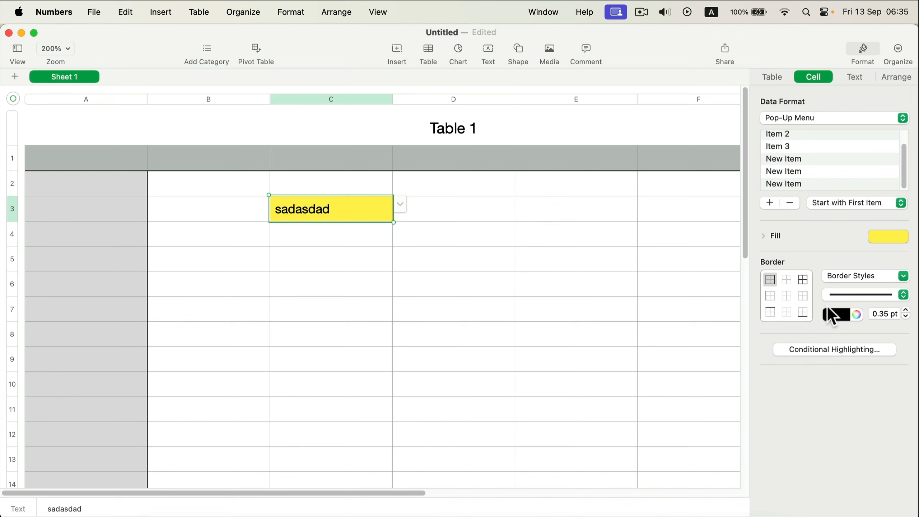
click(508, 267)
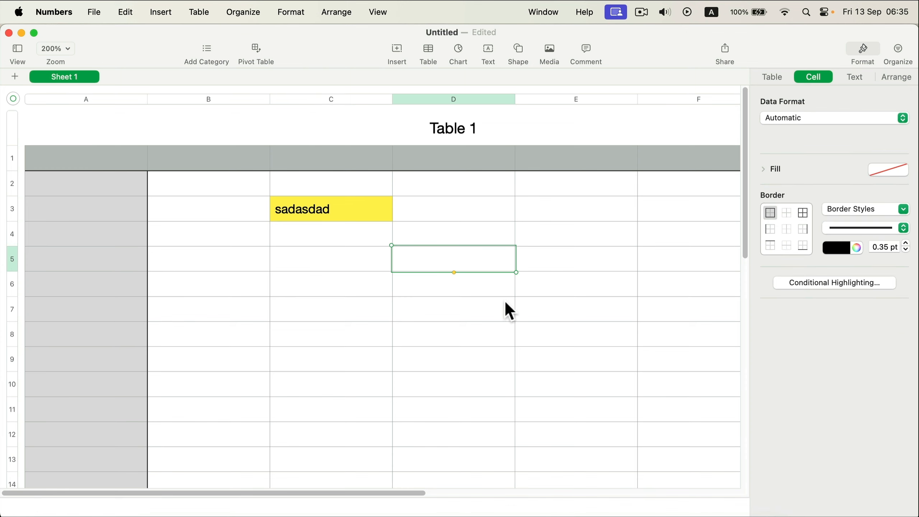
Step: Choose the first New Item entry from the pop-up menu in cell C3
click(361, 210)
click(401, 205)
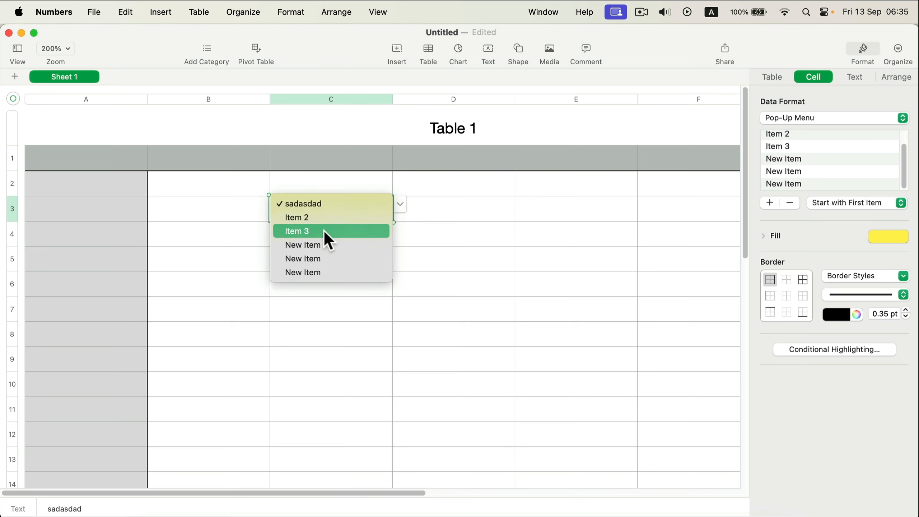
click(328, 245)
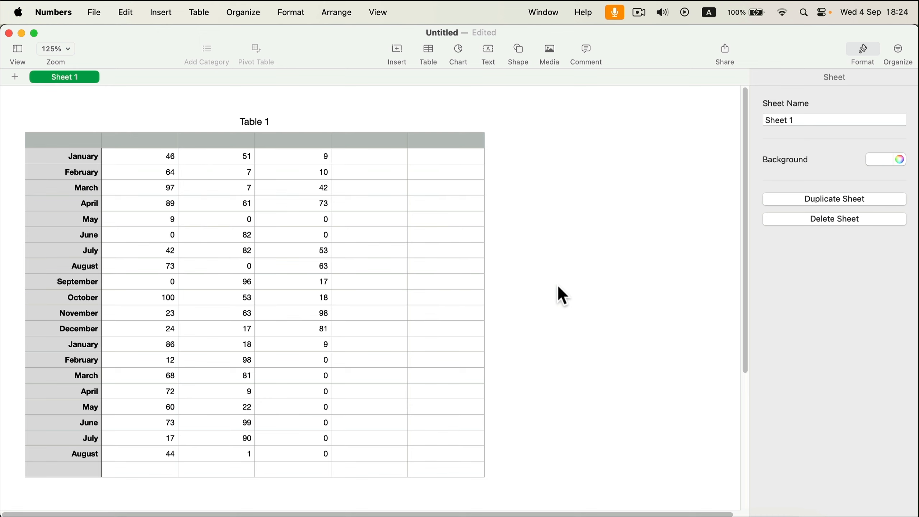
Step: Fill the empty cells E5 and F5 in the April row with black
click(386, 177)
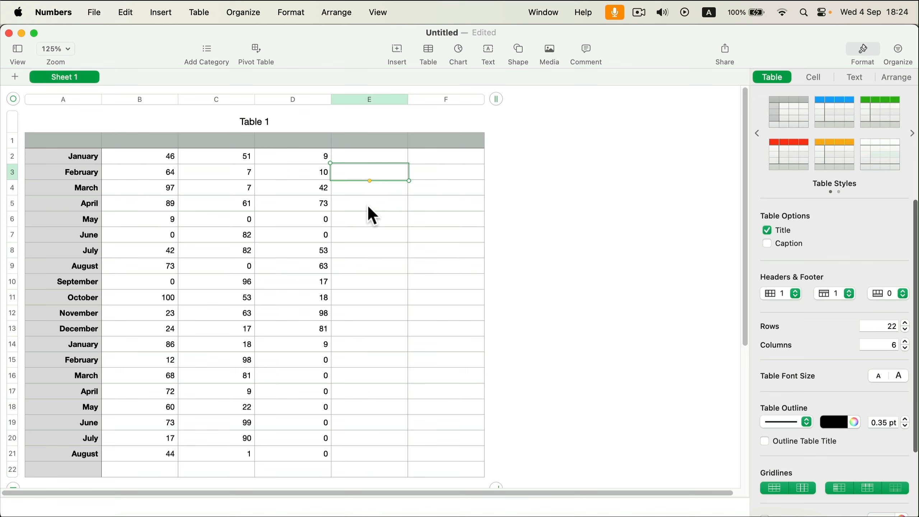
drag(370, 207, 416, 208)
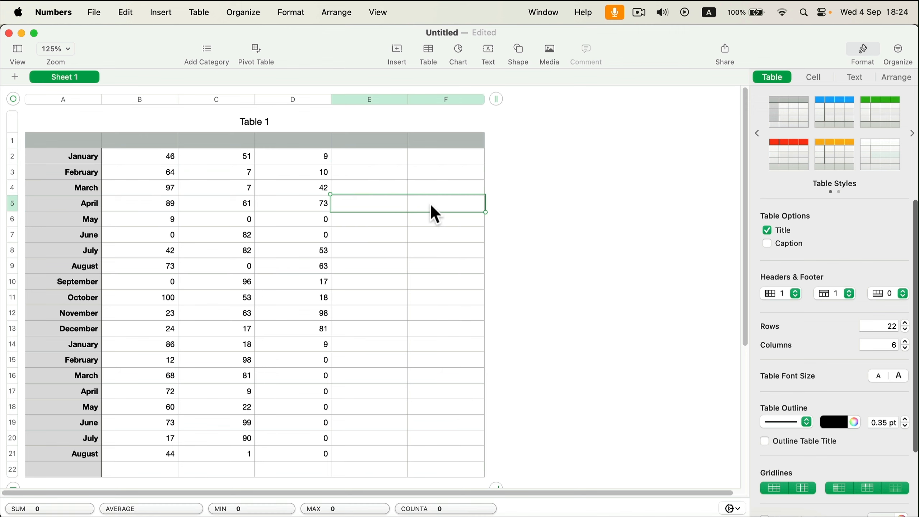
click(862, 54)
click(859, 51)
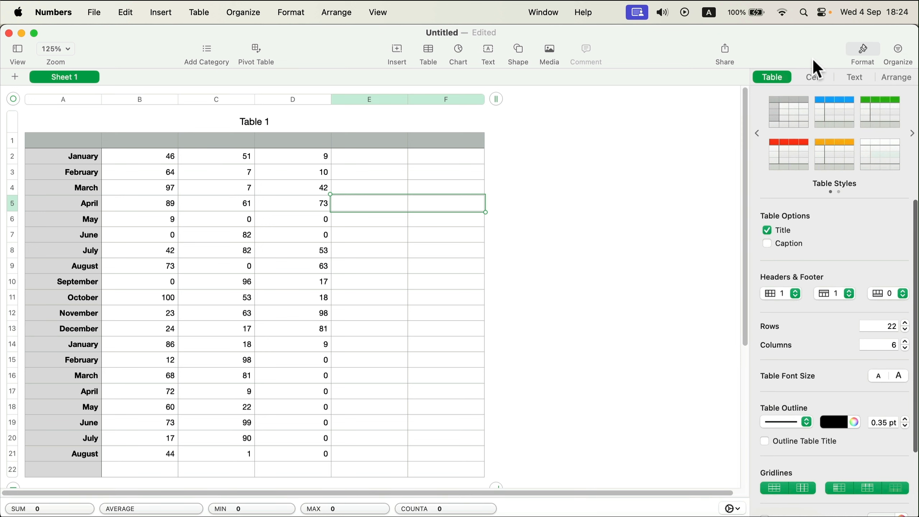
click(812, 77)
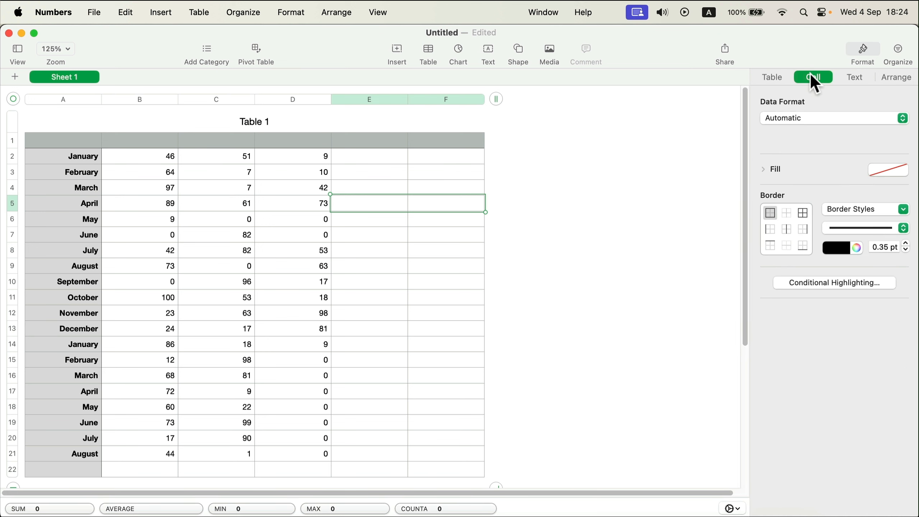
click(886, 170)
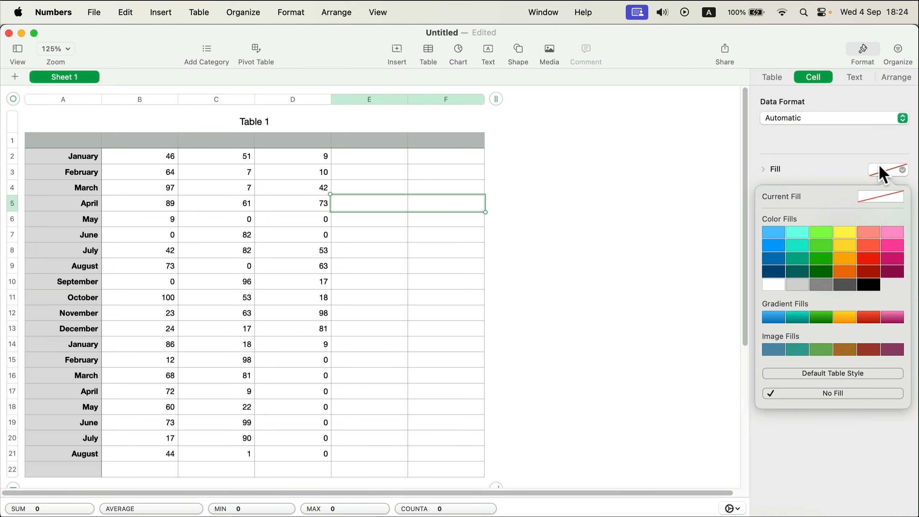
click(875, 286)
click(467, 297)
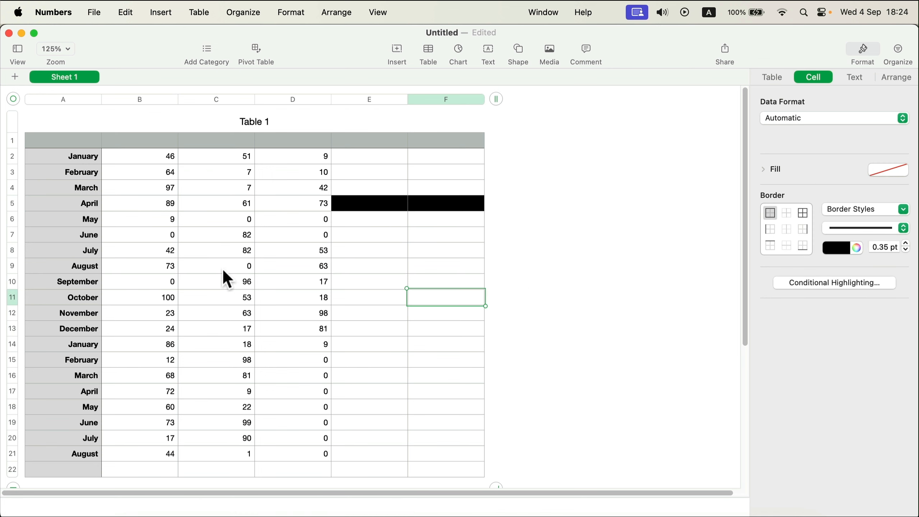
Step: Fill cells C9 and D9 in the August row with black
drag(232, 269, 302, 266)
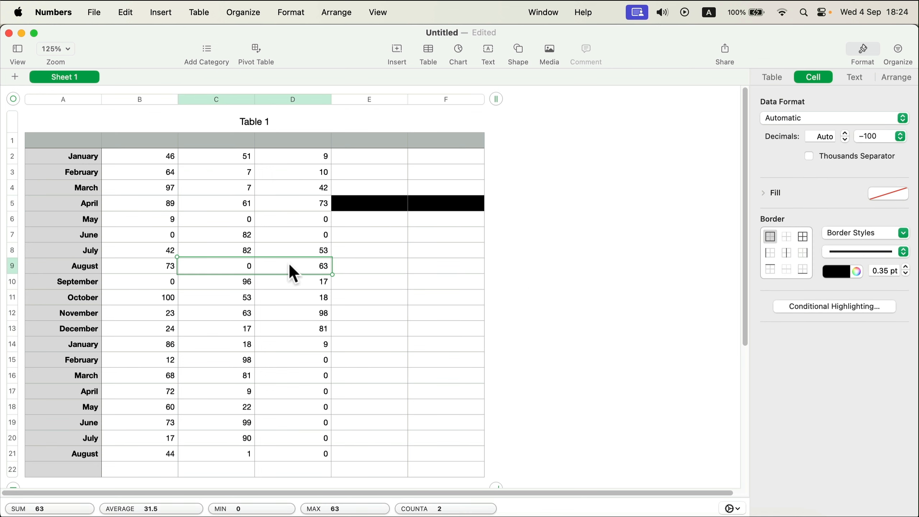
click(883, 194)
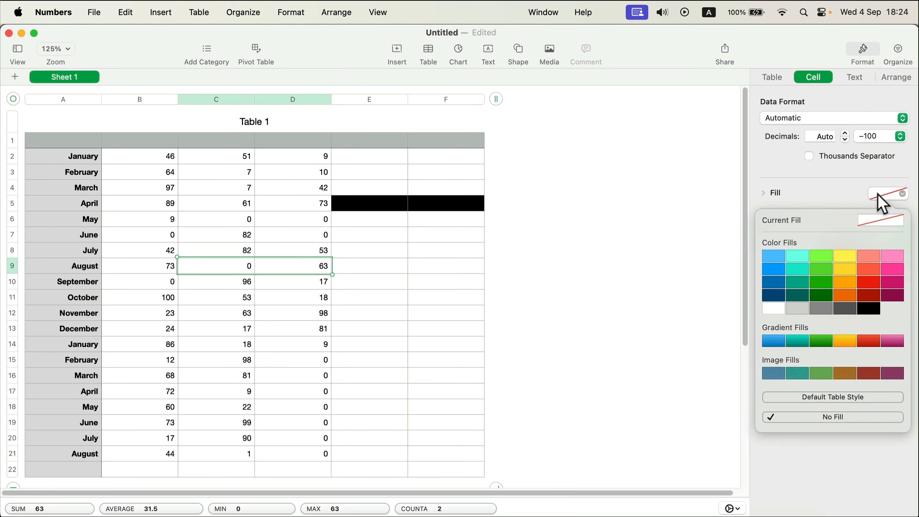
click(869, 309)
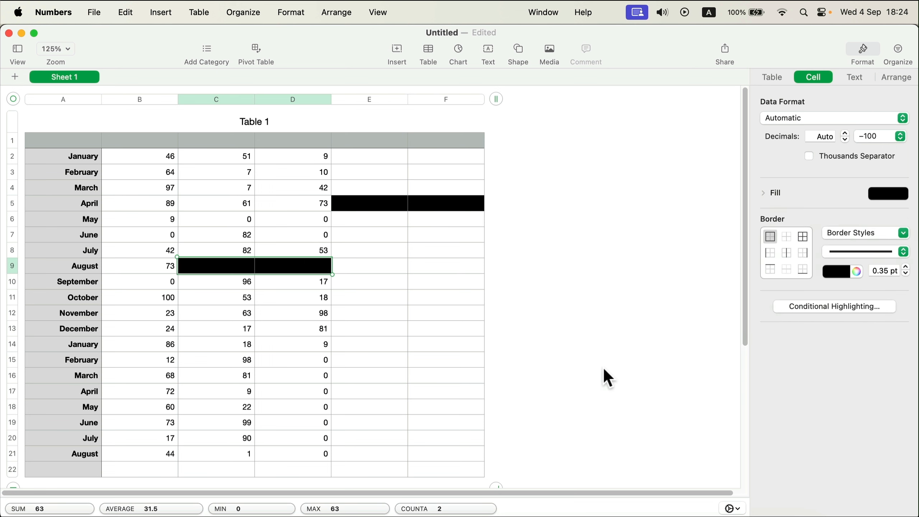
click(771, 76)
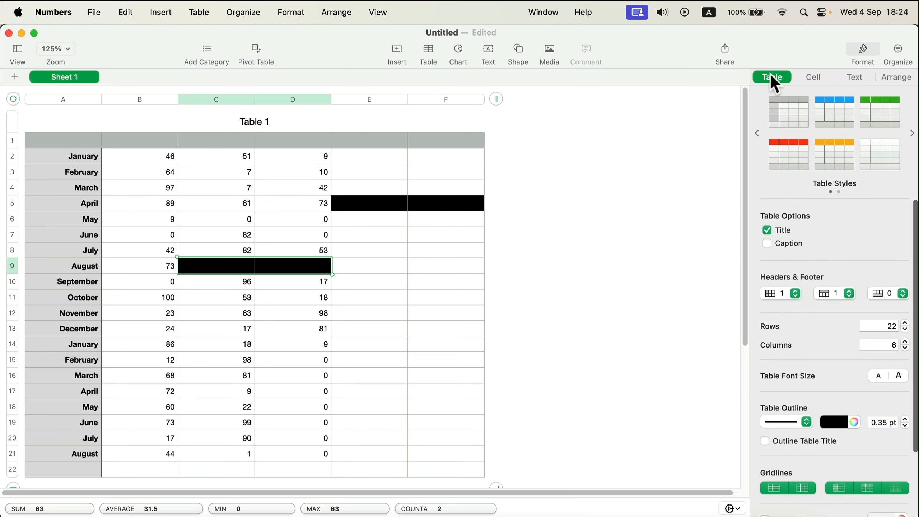
click(808, 75)
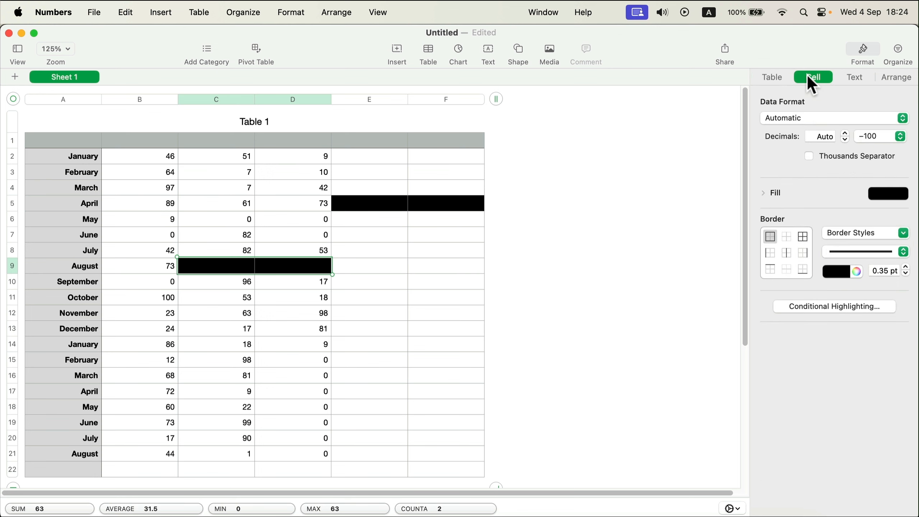
Step: Undo the black fills in the August and April rows
click(413, 277)
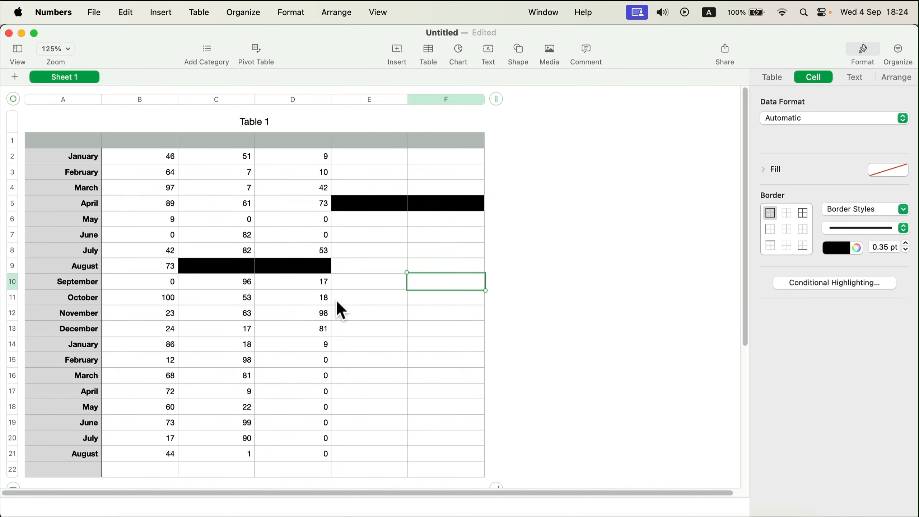
key(super+z)
key(super+z)
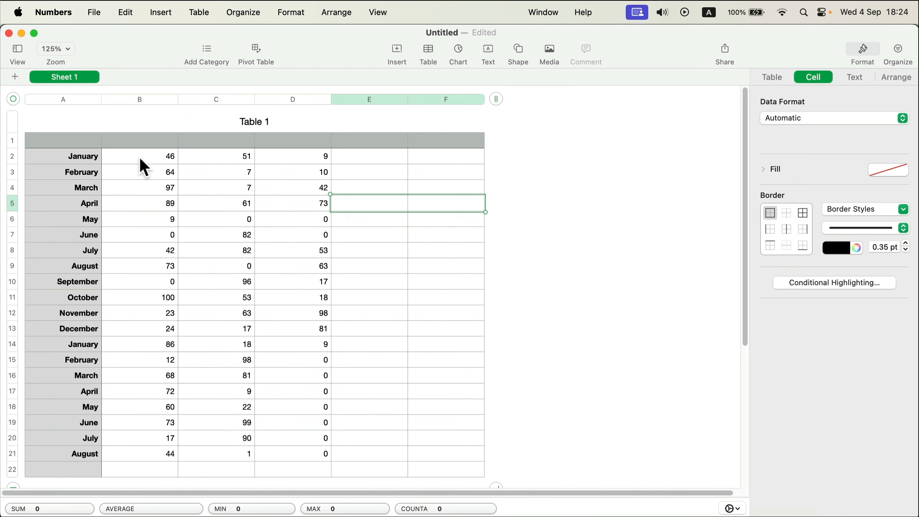
Step: Add a conditional highlighting rule to cells B2 through D21 for numbers equal to 0
drag(140, 161, 286, 454)
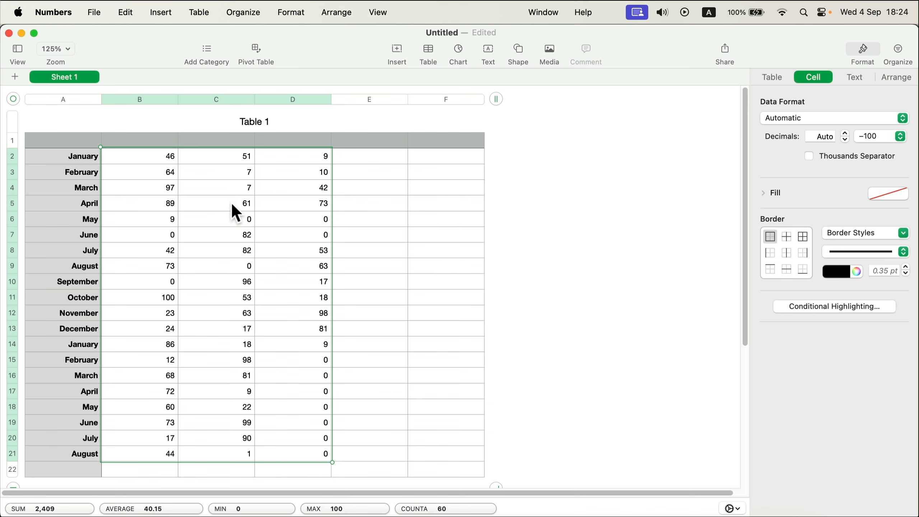
click(292, 13)
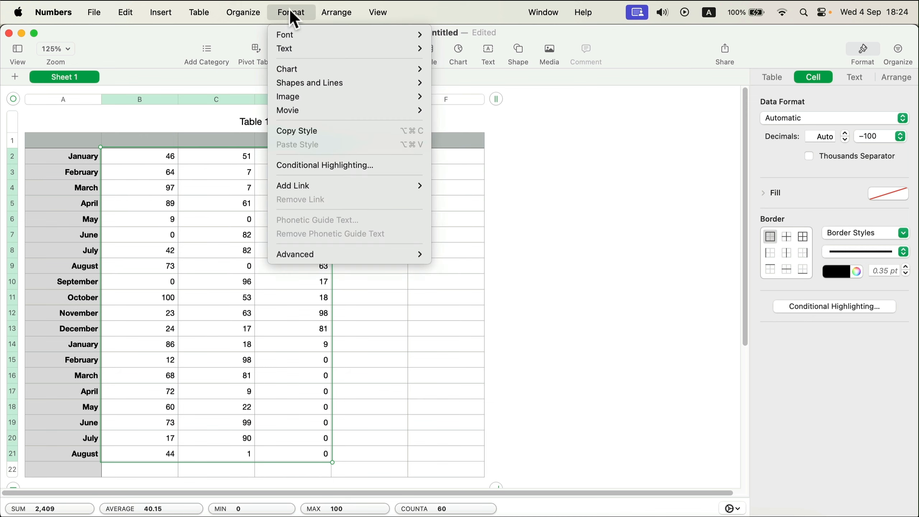
click(326, 166)
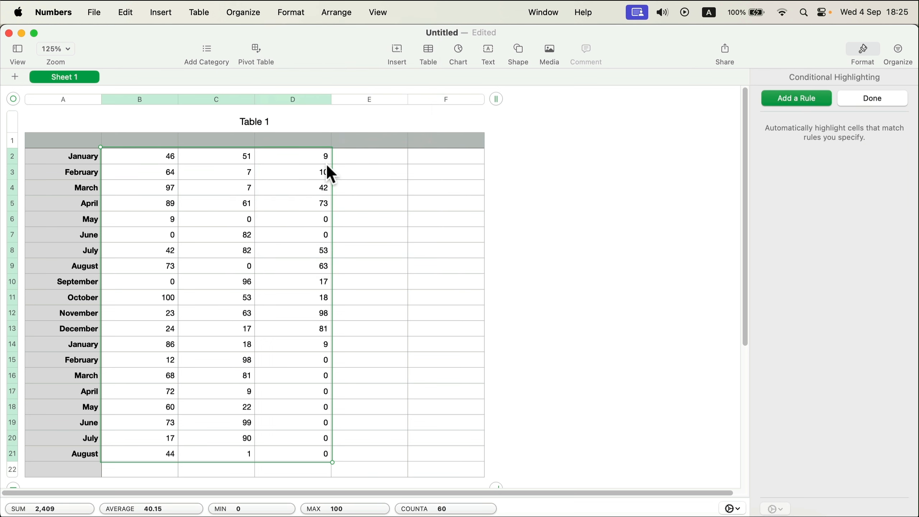
click(796, 100)
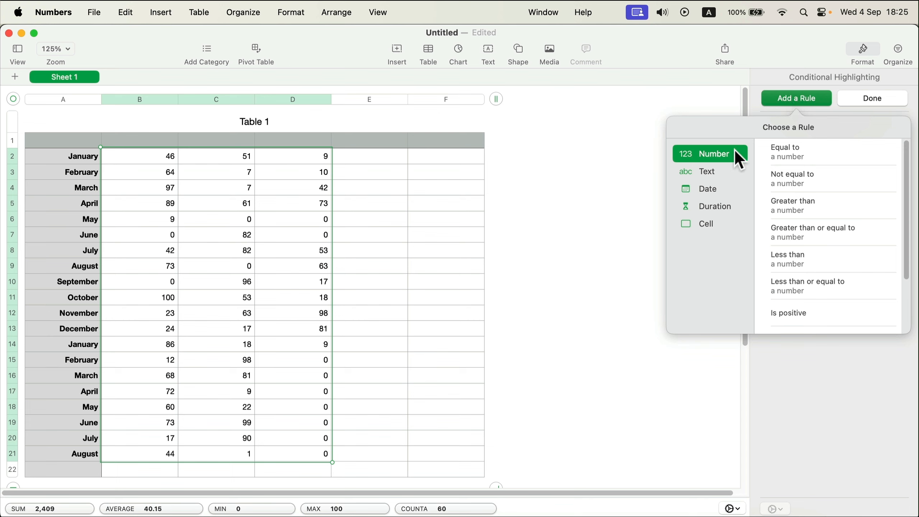
click(825, 156)
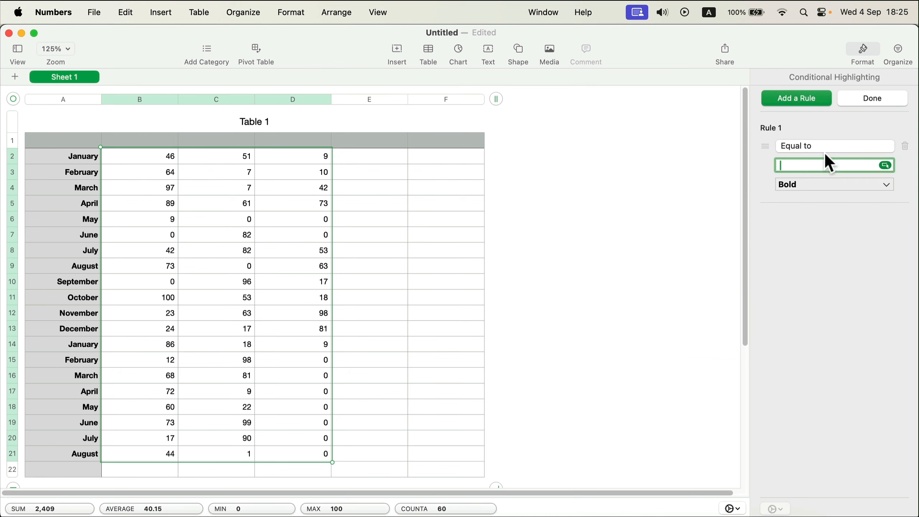
text(0)
Step: Give the equal-to-0 rule a custom style with a black color fill and finish editing the rule
click(828, 188)
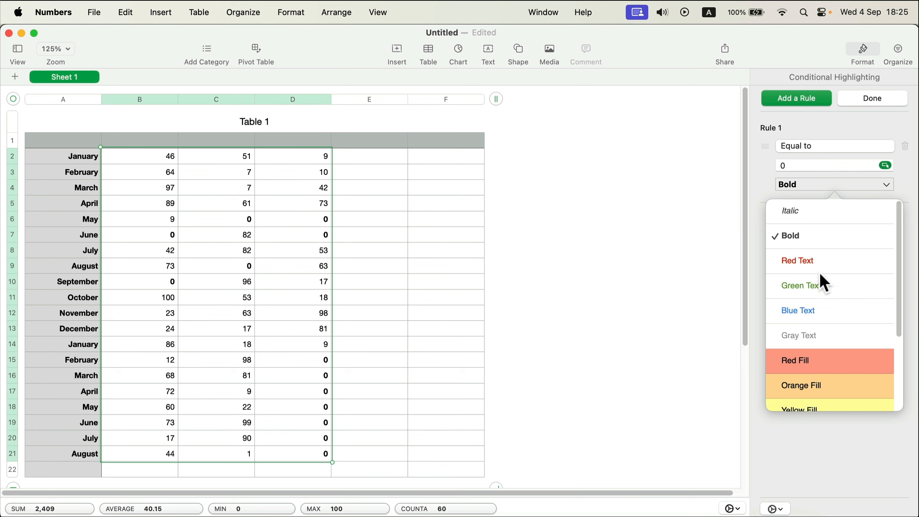
scroll(819, 286, down, 3)
scroll(817, 325, down, 2)
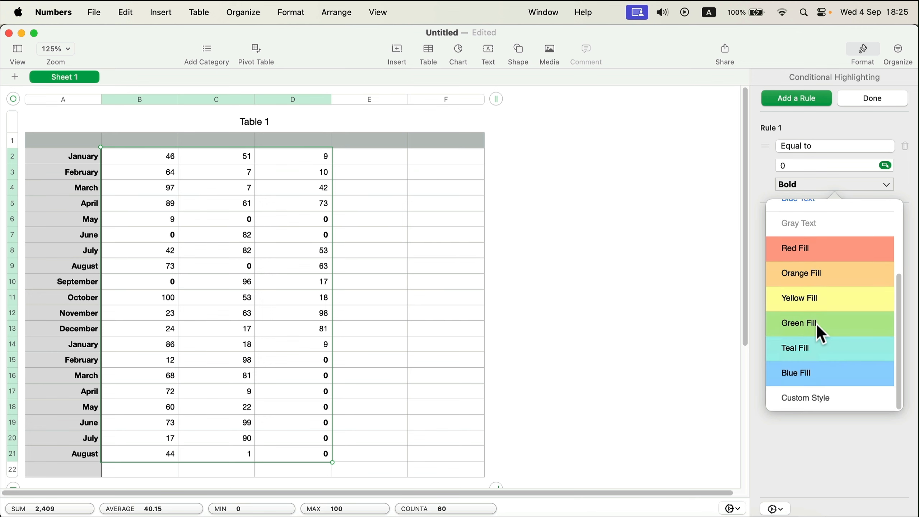
click(814, 398)
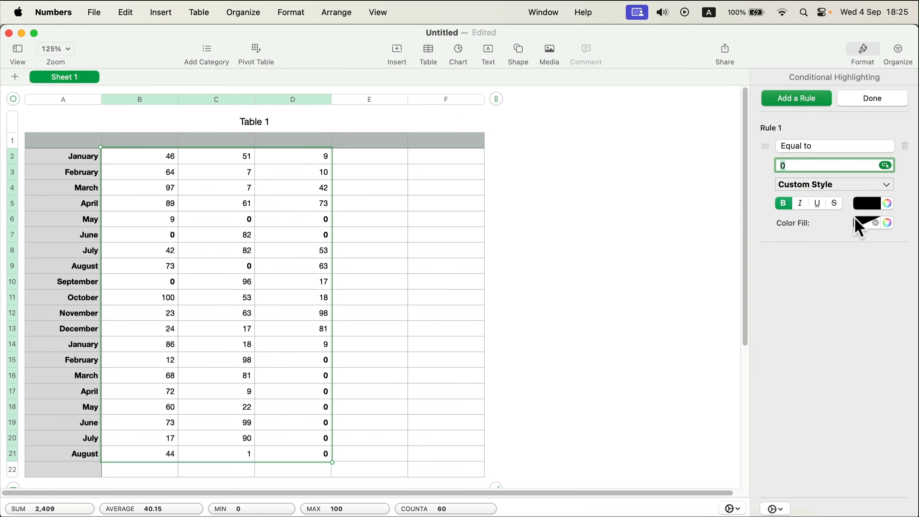
click(886, 222)
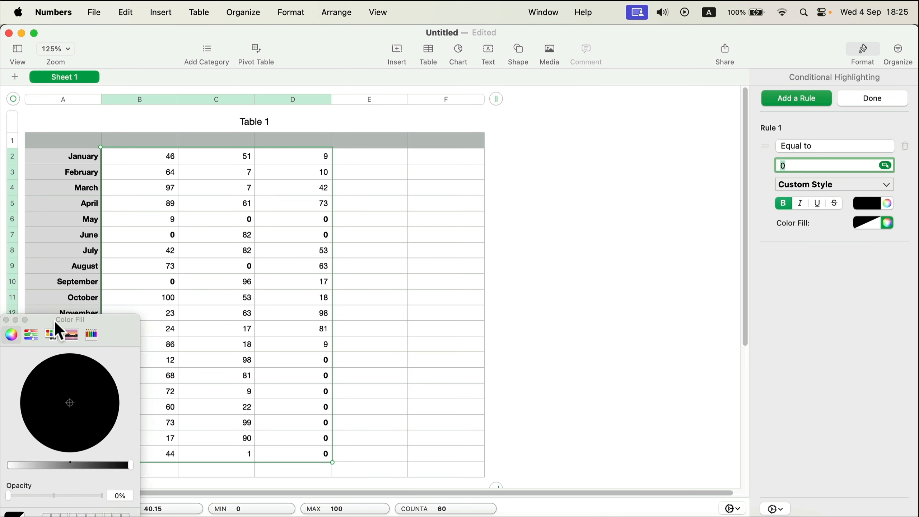
drag(46, 321, 400, 216)
click(386, 229)
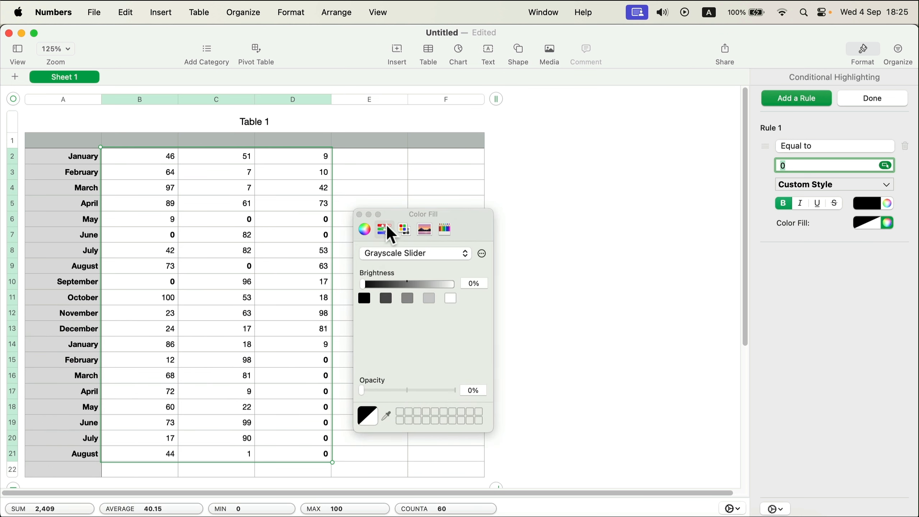
click(364, 299)
click(359, 215)
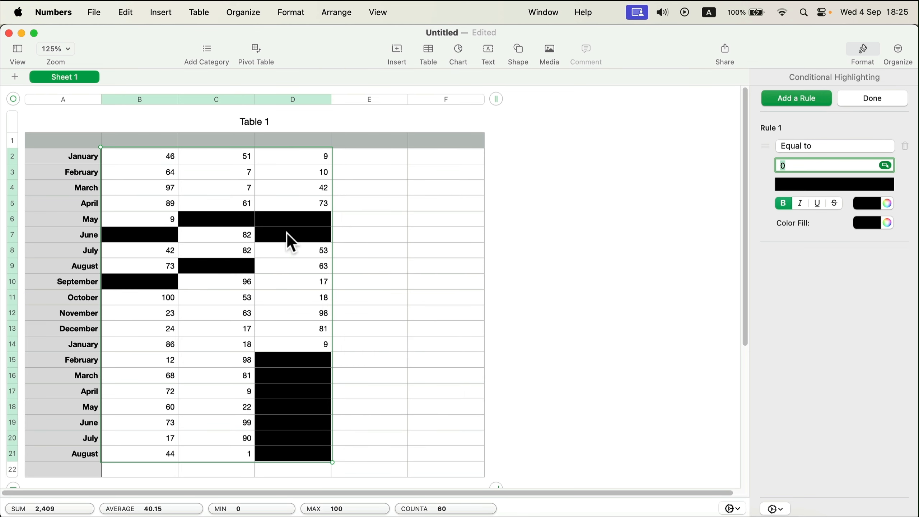
click(872, 99)
Step: Set the October value in cell D11 to 0
click(298, 302)
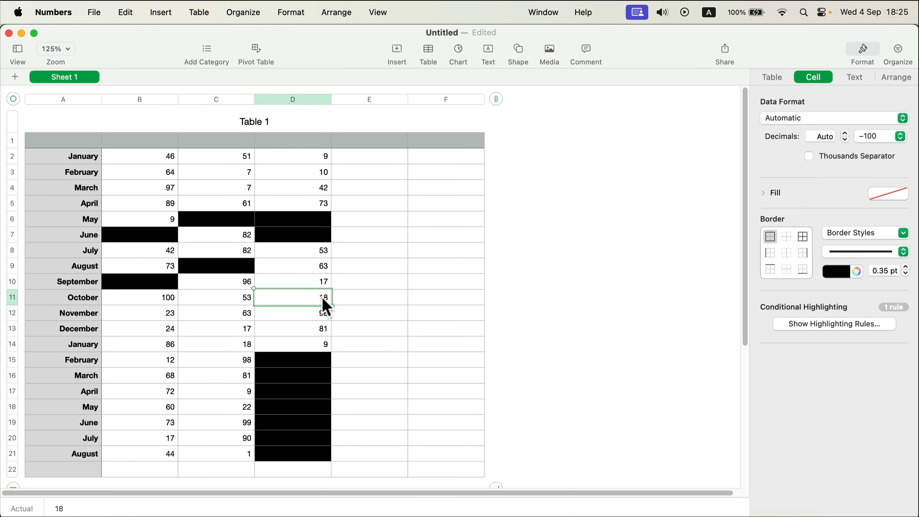
text(0)
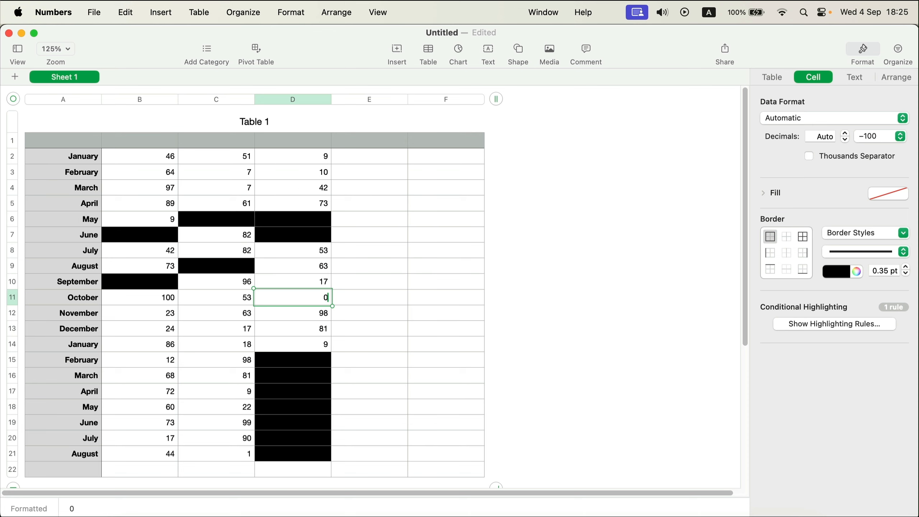
key(Tab)
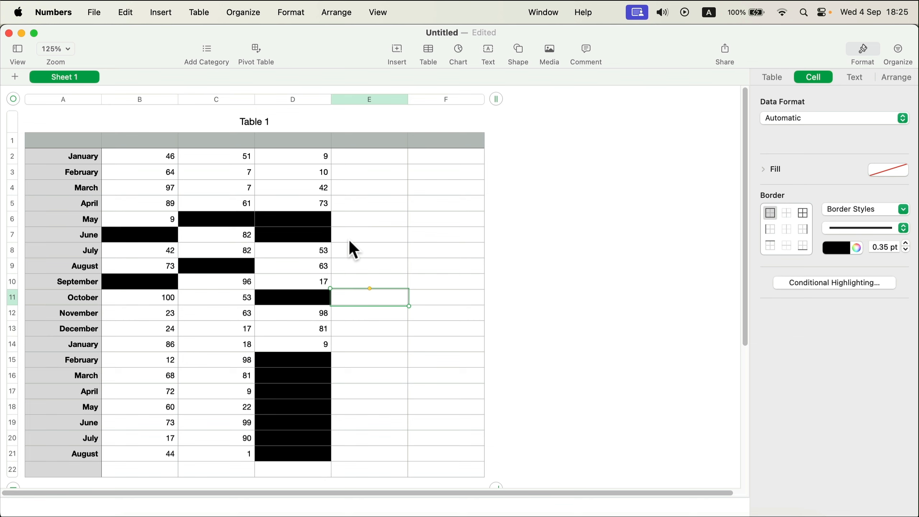
drag(373, 188, 383, 237)
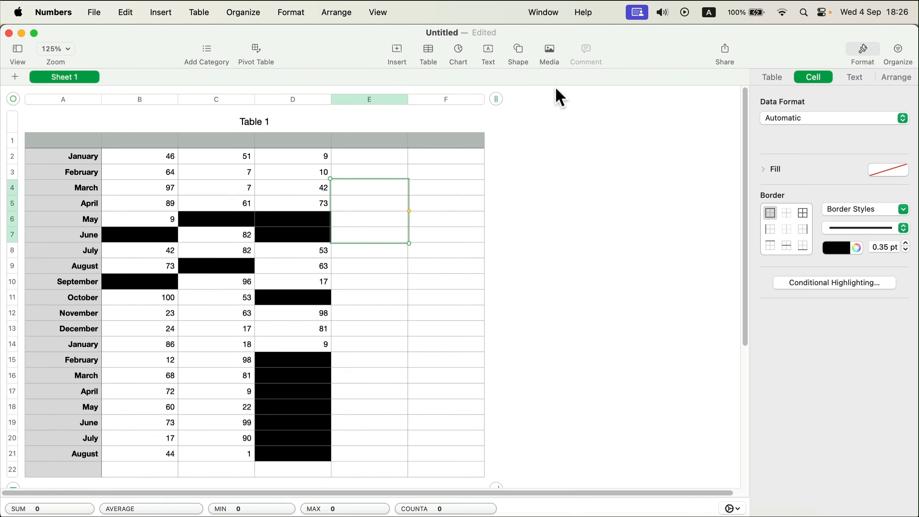
click(290, 13)
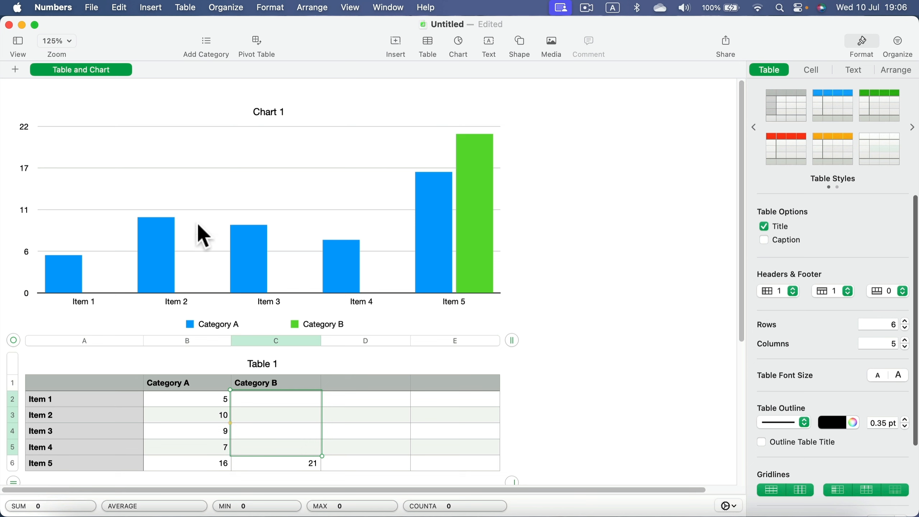
Step: Undo the deletion of the Category B values for Items 1 to 4
click(120, 8)
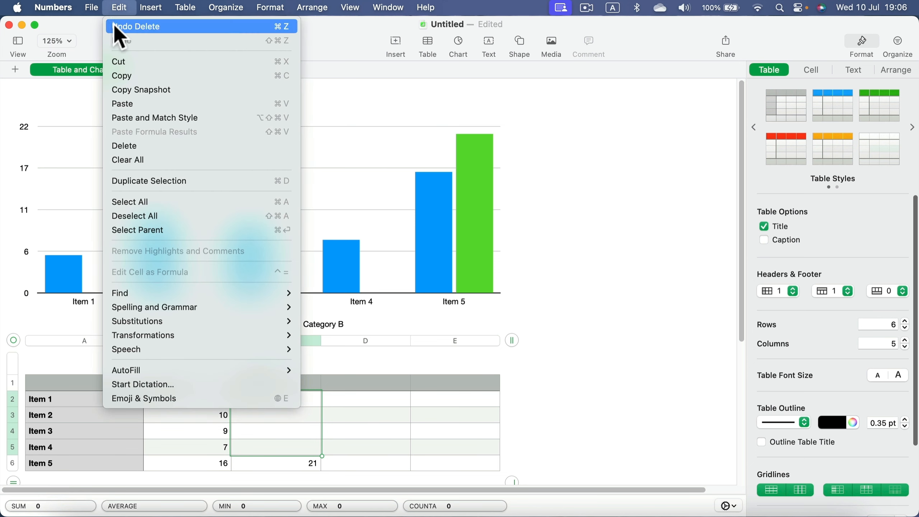
click(164, 29)
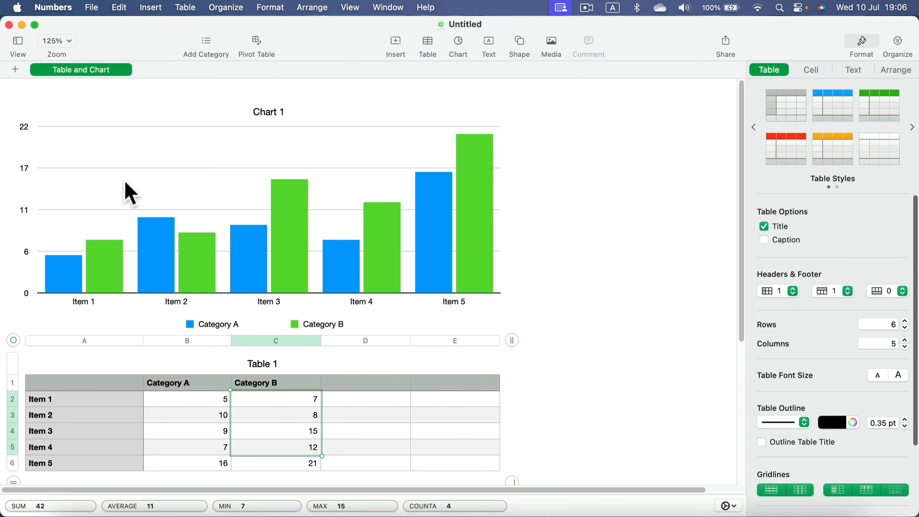
click(378, 416)
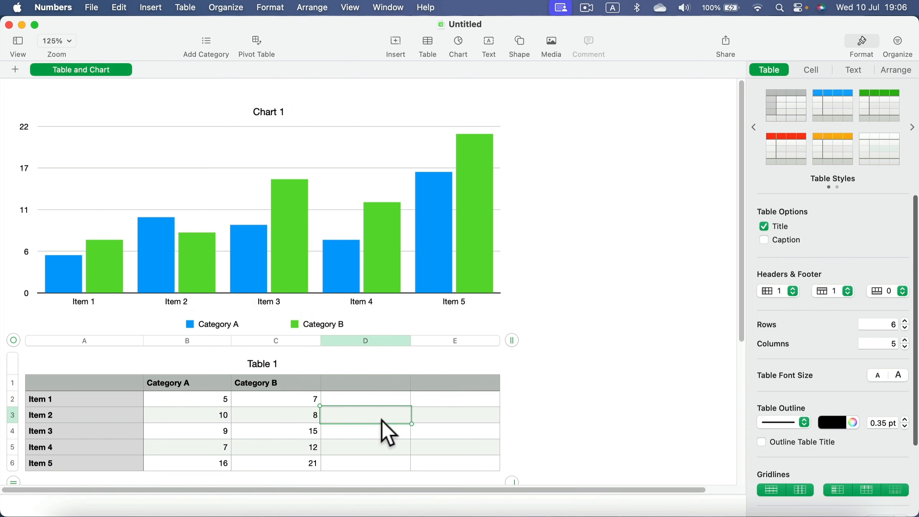
Step: Delete the Category B values for Items 1 and 2 and the Category A values for Items 3 and 4
mouse_move(278, 404)
mouse_down()
mouse_move(282, 433)
mouse_move(289, 417)
mouse_up()
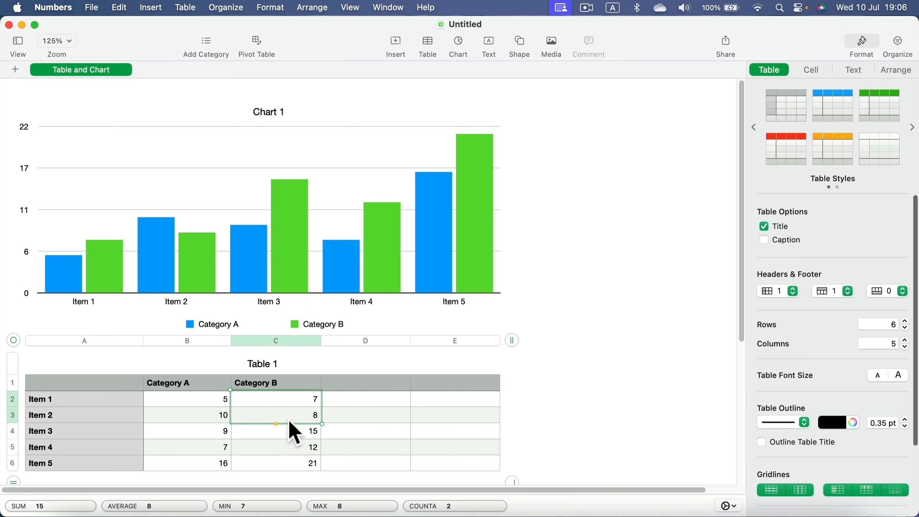
key(Delete)
drag(199, 433, 203, 443)
key(Delete)
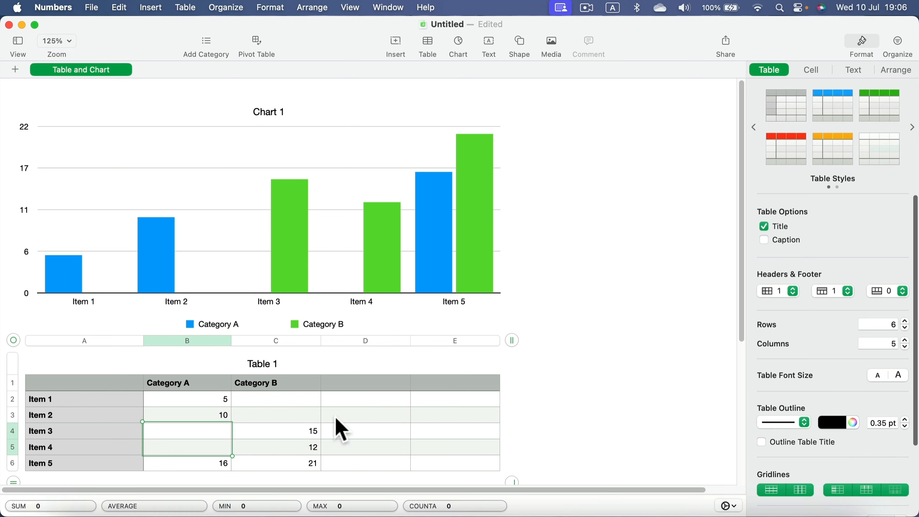
Step: Undo the last two deletions in the Category A and Category B columns and deselect the table
click(120, 7)
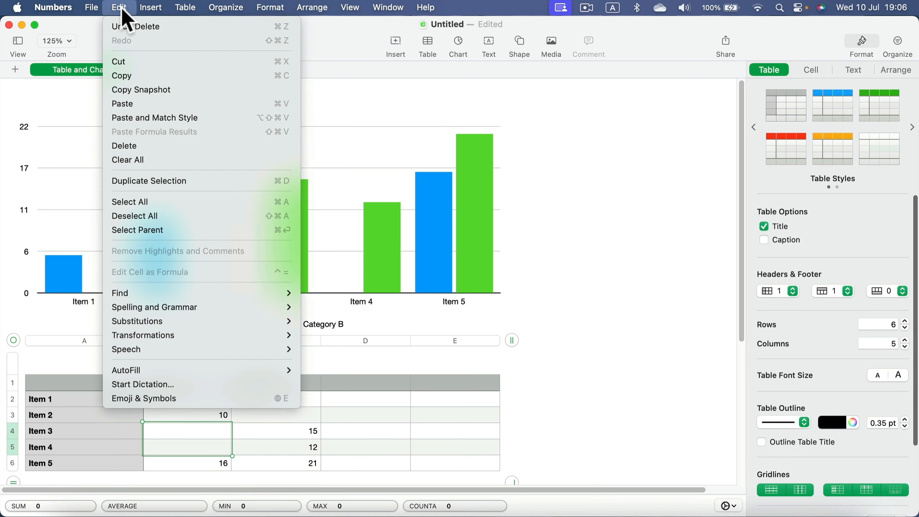
click(125, 26)
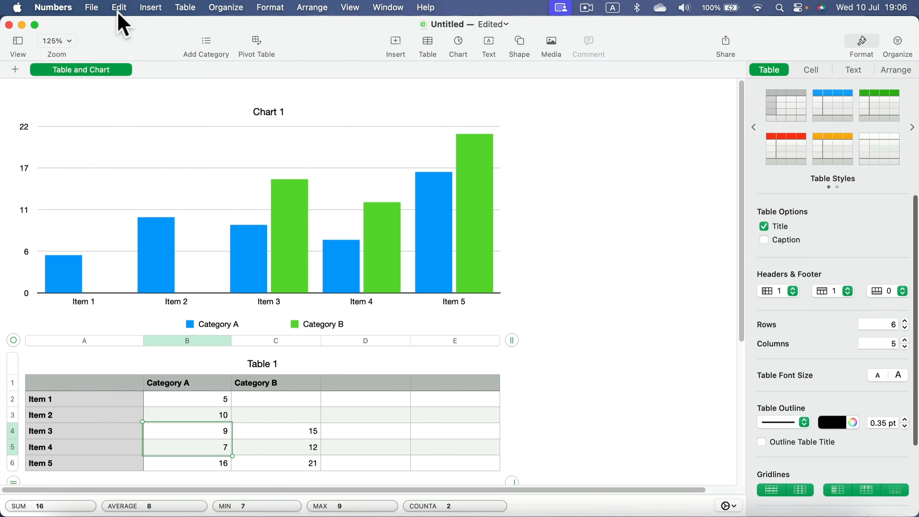
click(120, 8)
click(124, 26)
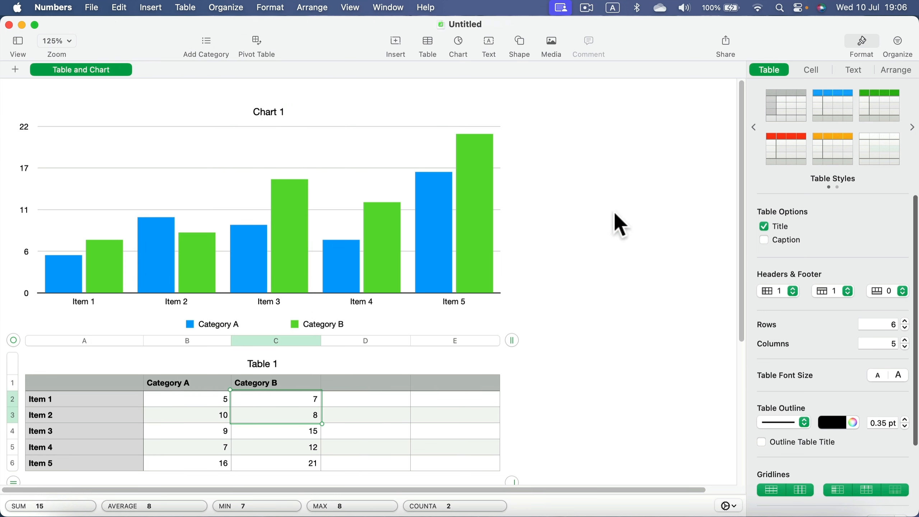
click(638, 216)
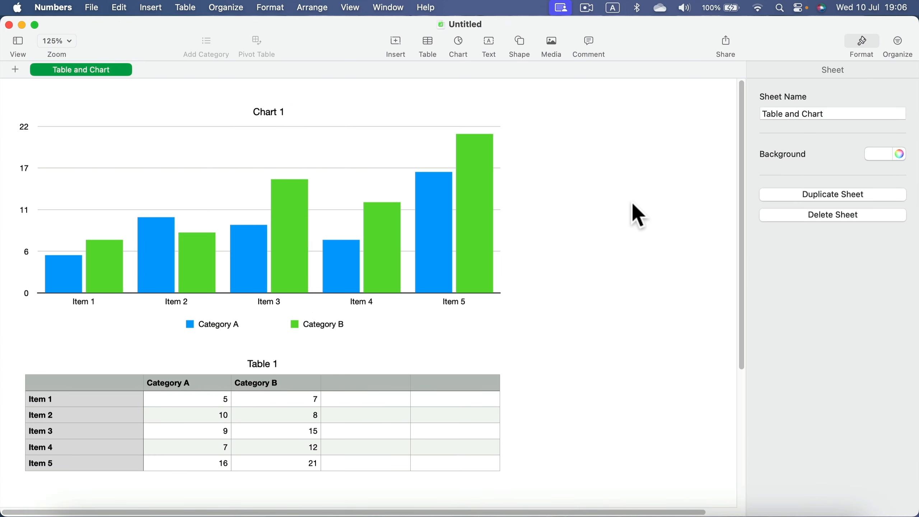
click(118, 7)
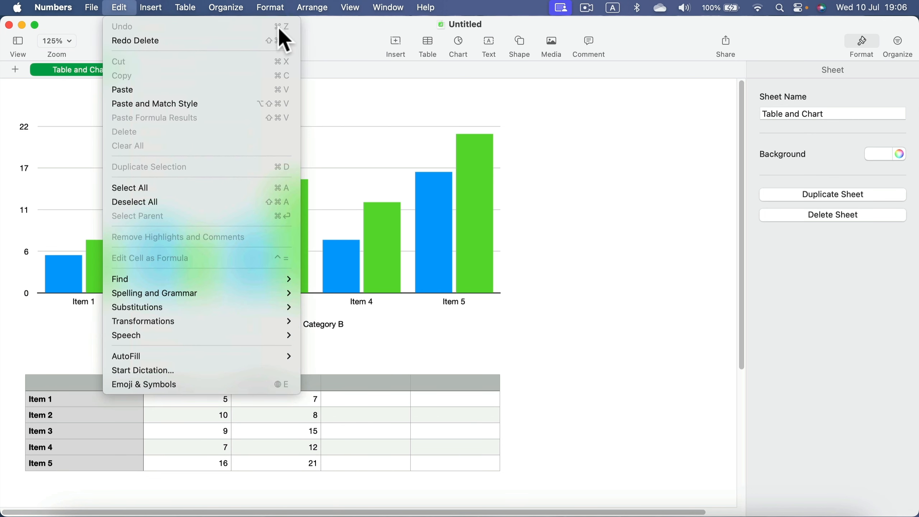
click(599, 191)
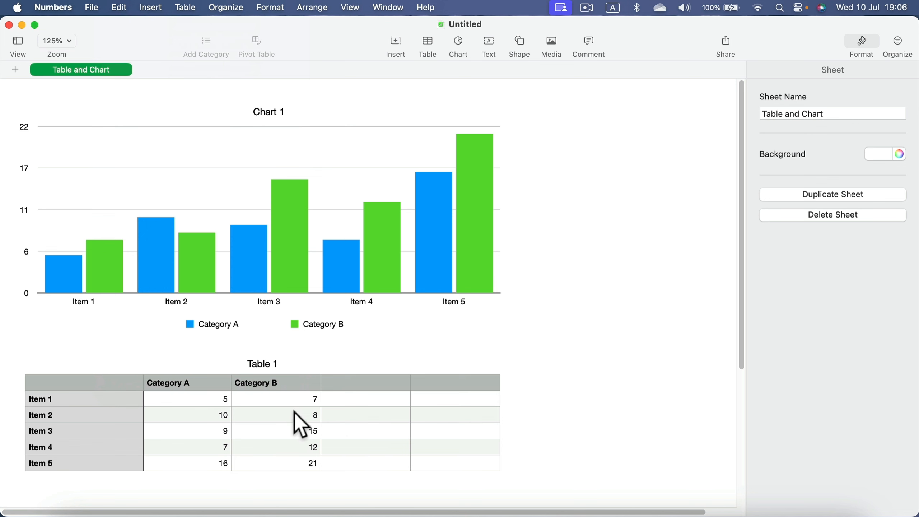
Step: Delete the Category B values for Items 2 and 3 and the Category A values for Items 3 to 5
drag(292, 411, 295, 431)
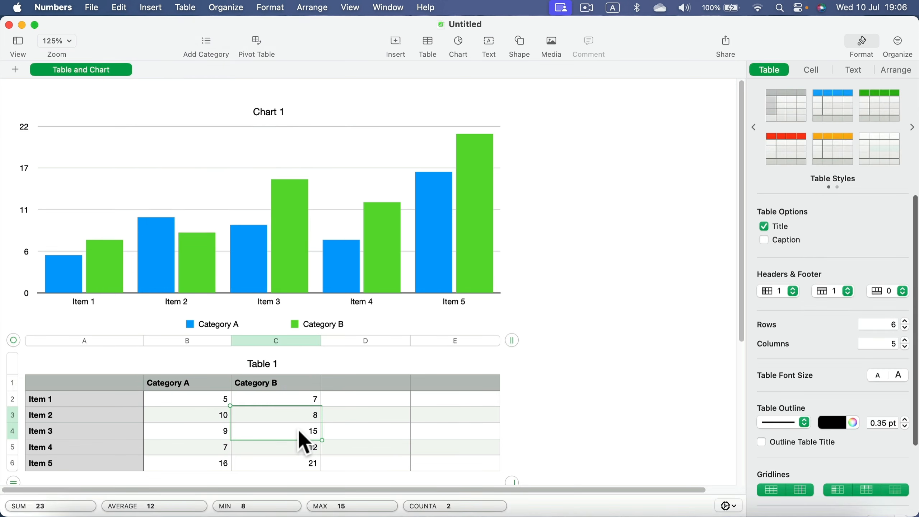
key(Delete)
drag(215, 464, 222, 436)
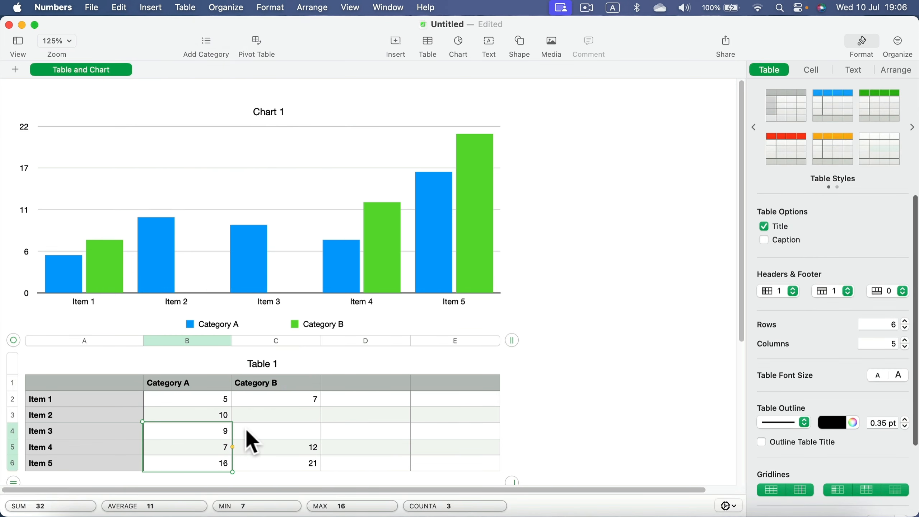
key(Delete)
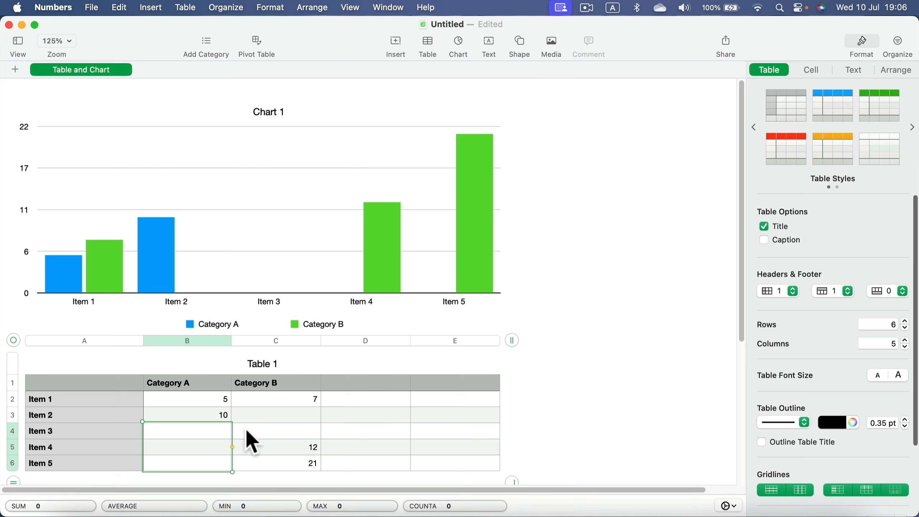
Step: Undo the deletions of the Category A values for Items 3 to 5 and the Category B values for Items 2 and 3
key(super+z)
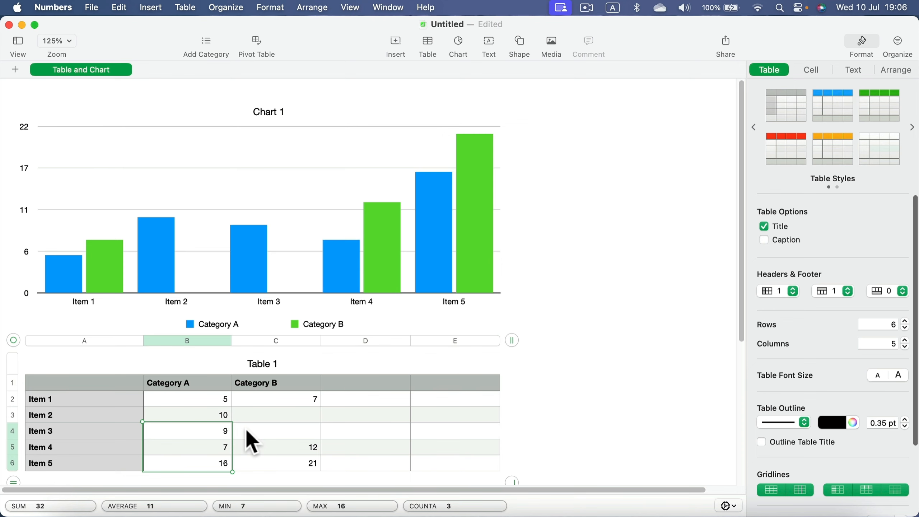
key(super+z)
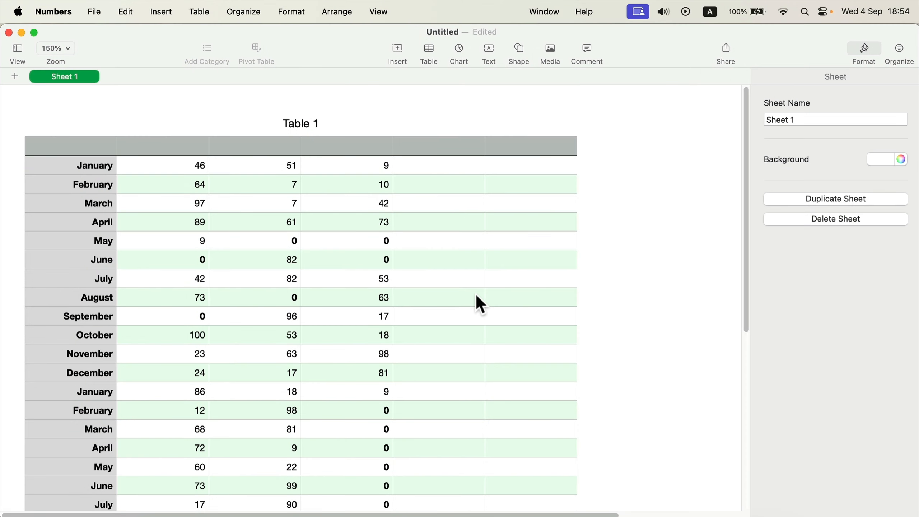
Step: Enter a SUM formula in cell E2 that adds the January values in B2:D2
click(432, 177)
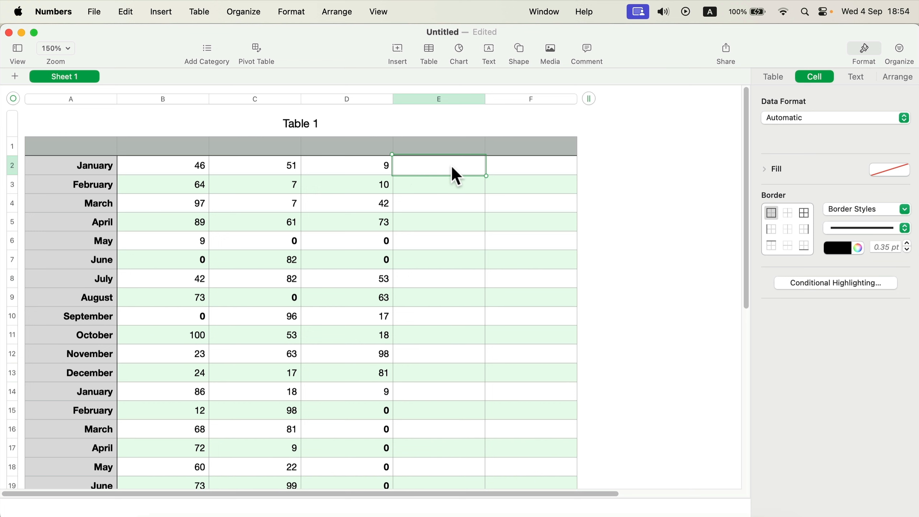
key(equal)
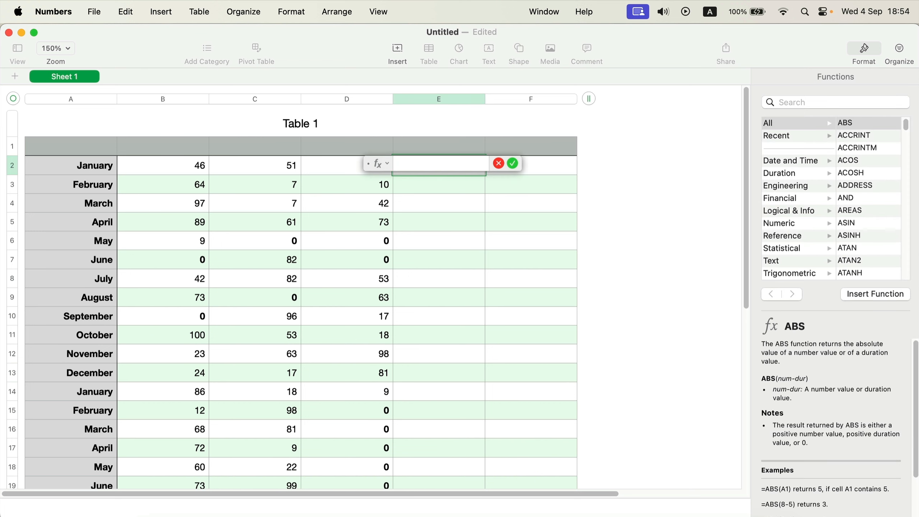
text(SUM)
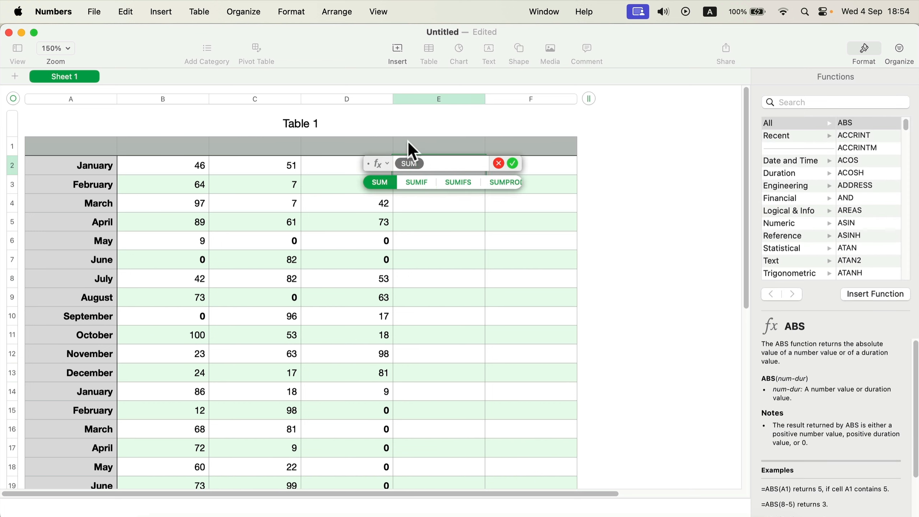
drag(180, 172, 319, 181)
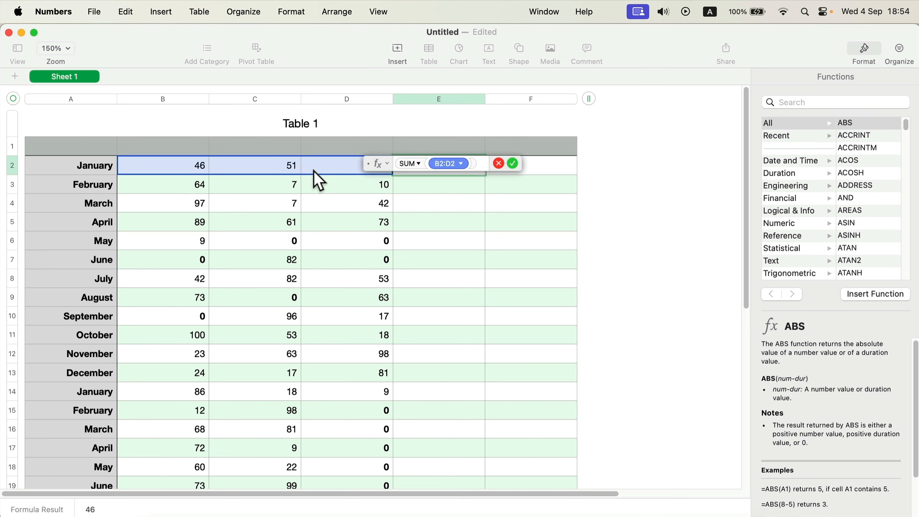
click(514, 166)
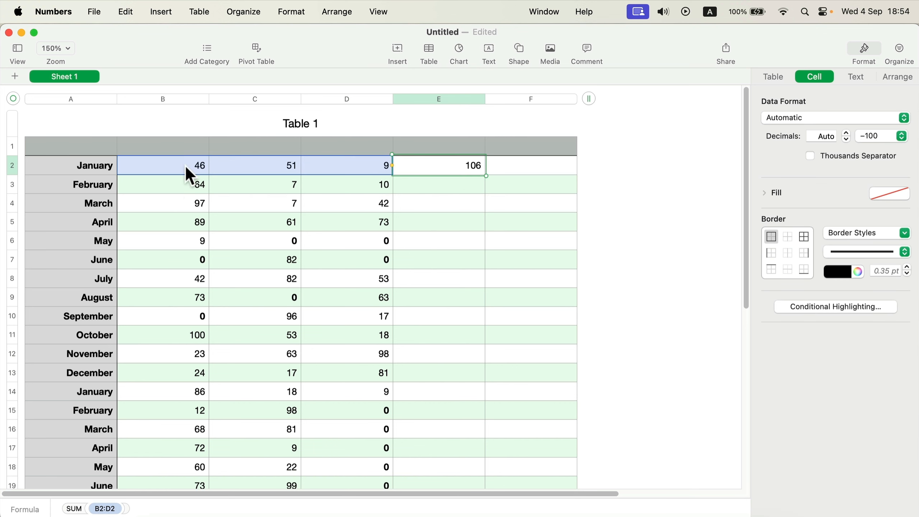
Step: Autofill the SUM formula from E2 down column E to row 21
click(453, 200)
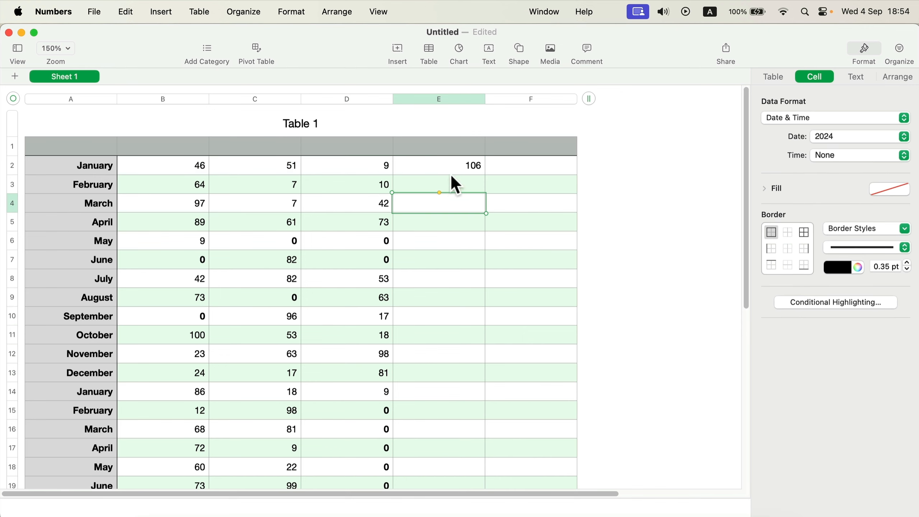
click(444, 164)
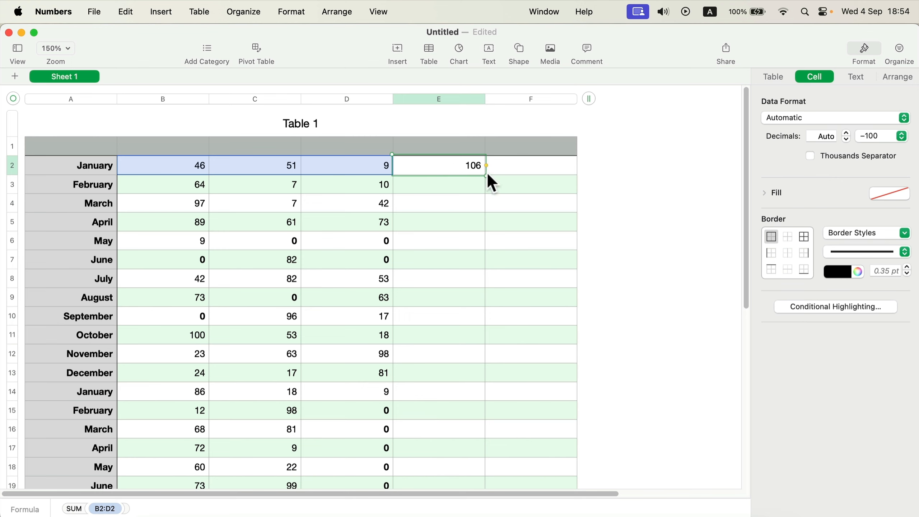
drag(486, 175, 559, 228)
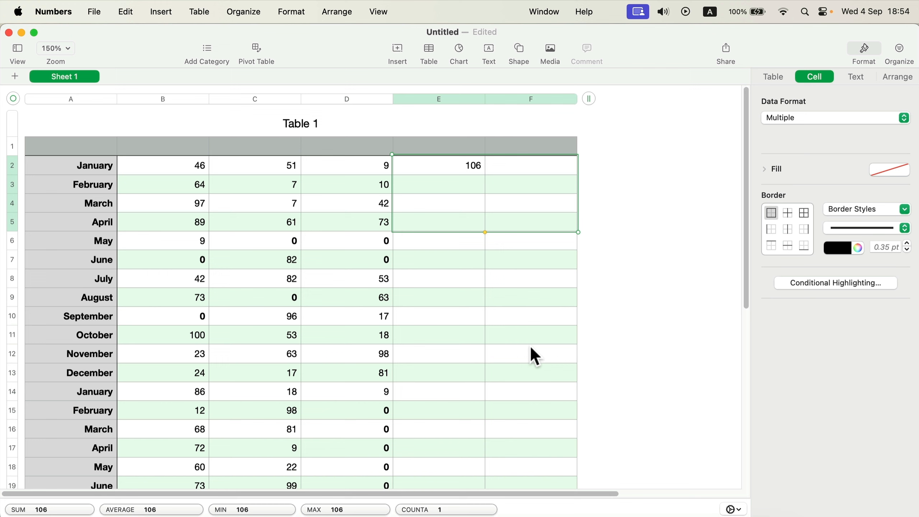
click(438, 169)
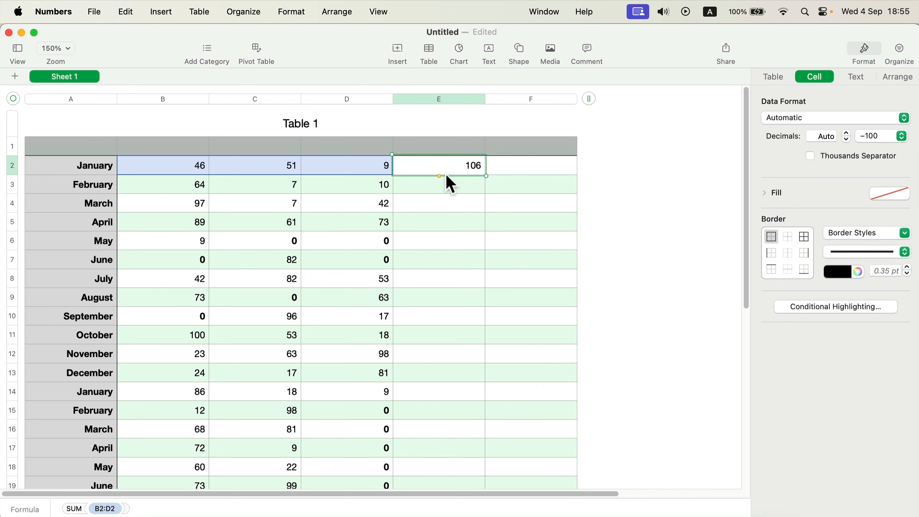
drag(439, 175, 454, 441)
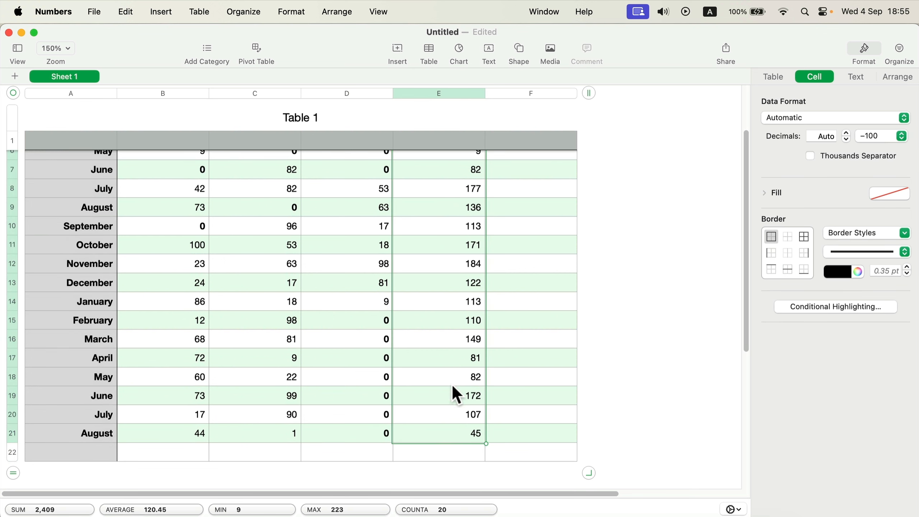
Step: Check several filled cells in column E to see which row range each SUM formula references
click(454, 416)
click(463, 381)
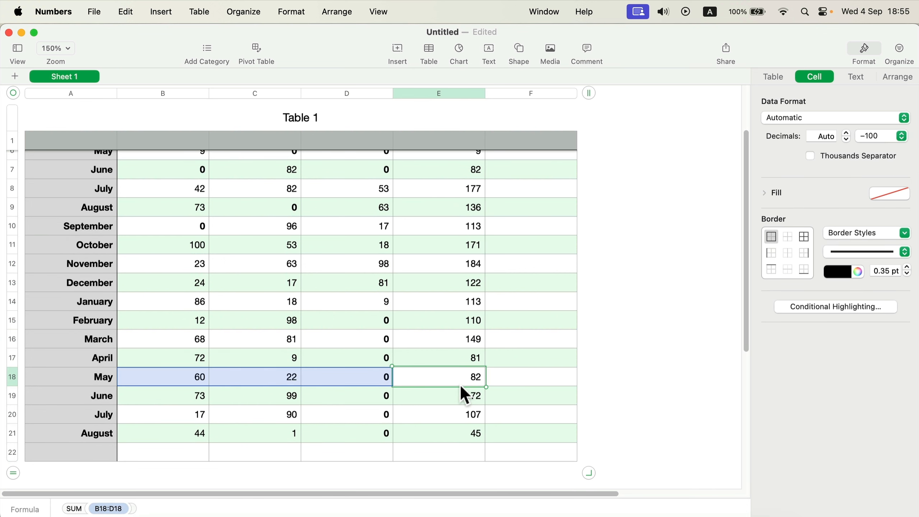
click(458, 306)
click(458, 250)
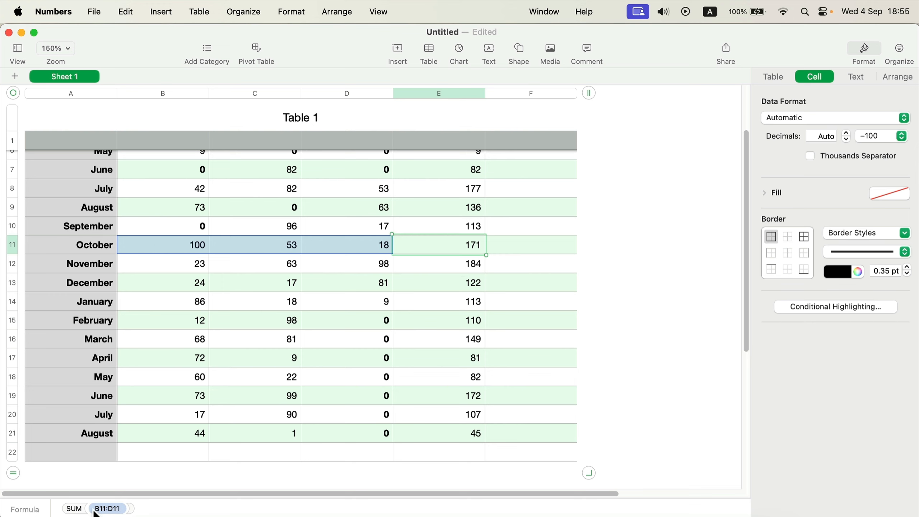
click(470, 189)
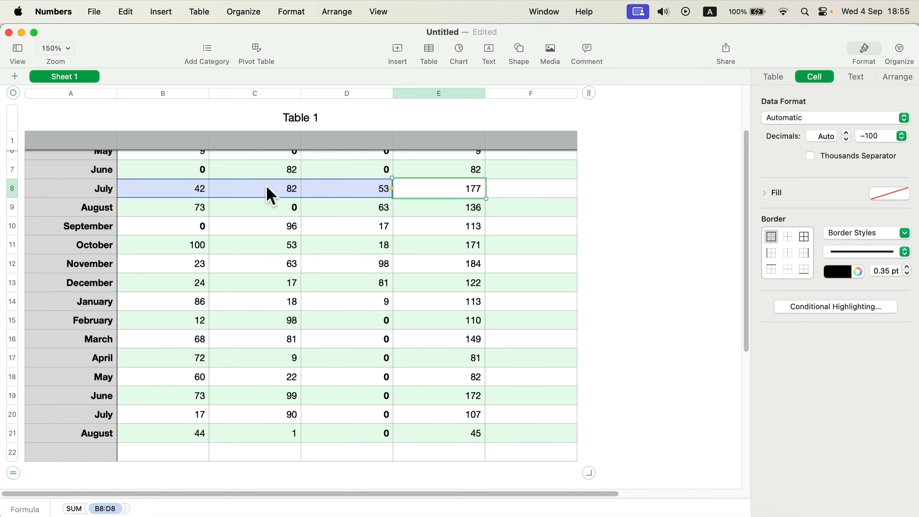
click(457, 360)
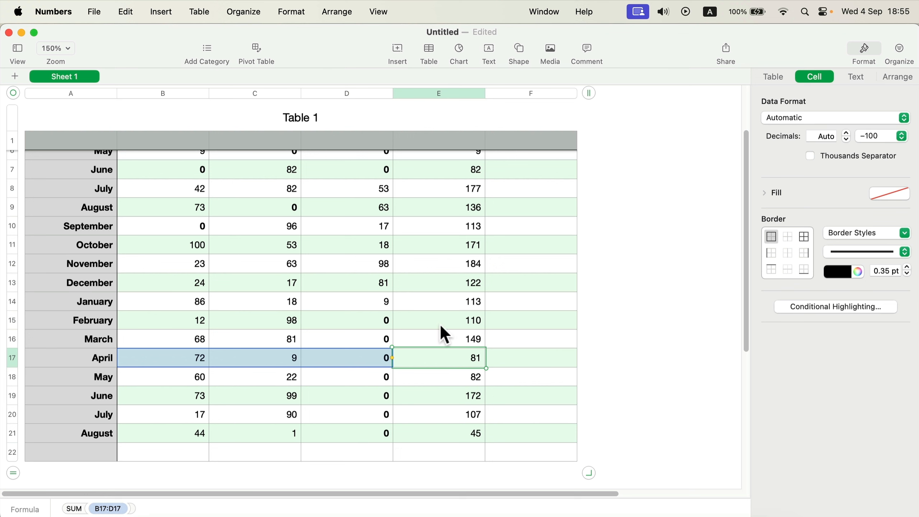
scroll(477, 243, up, 5)
click(457, 205)
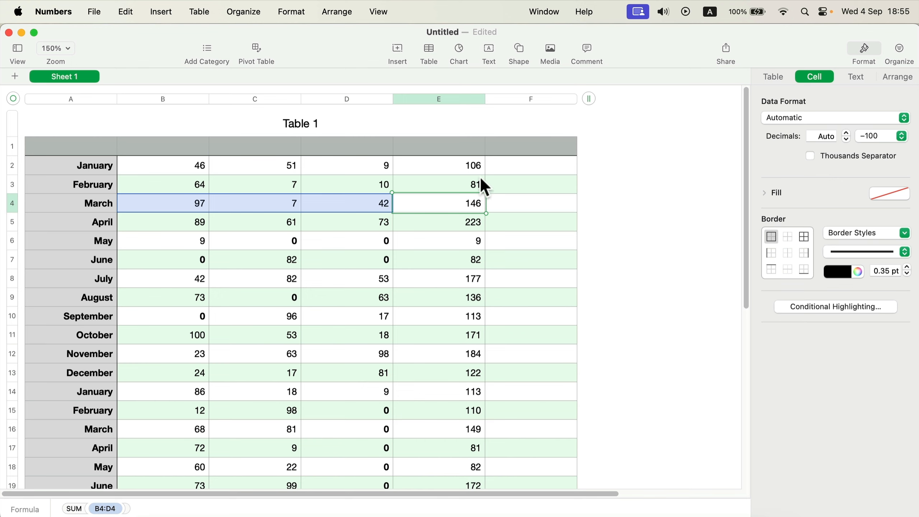
click(453, 166)
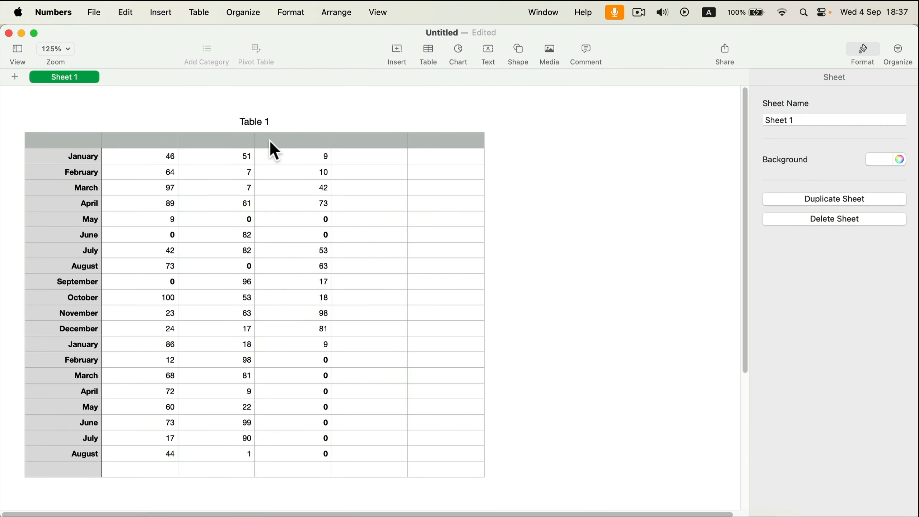
Step: Turn on alternating row color for Table 1 and choose a custom fill color for it
click(260, 127)
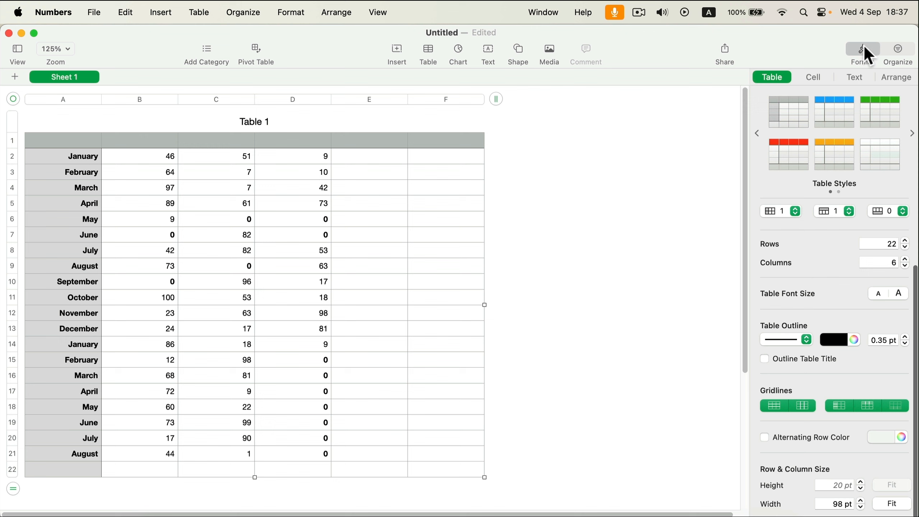
click(869, 55)
click(869, 55)
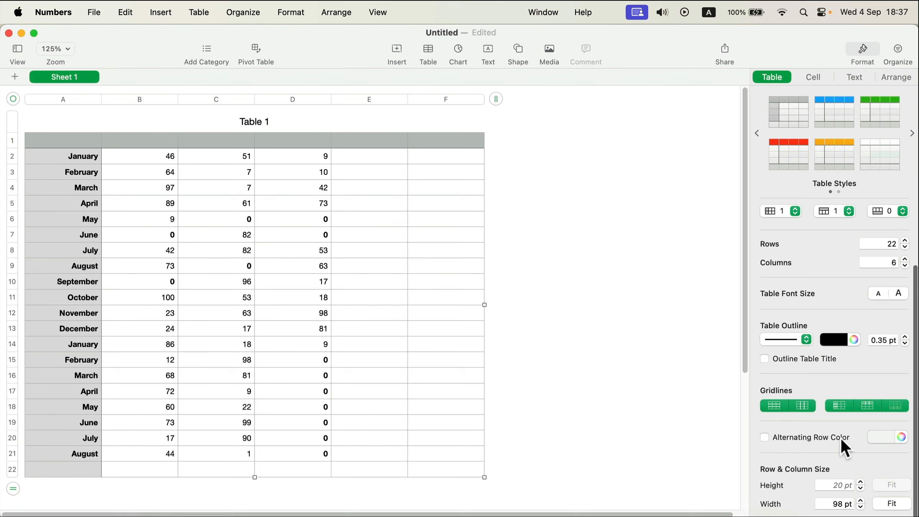
click(764, 437)
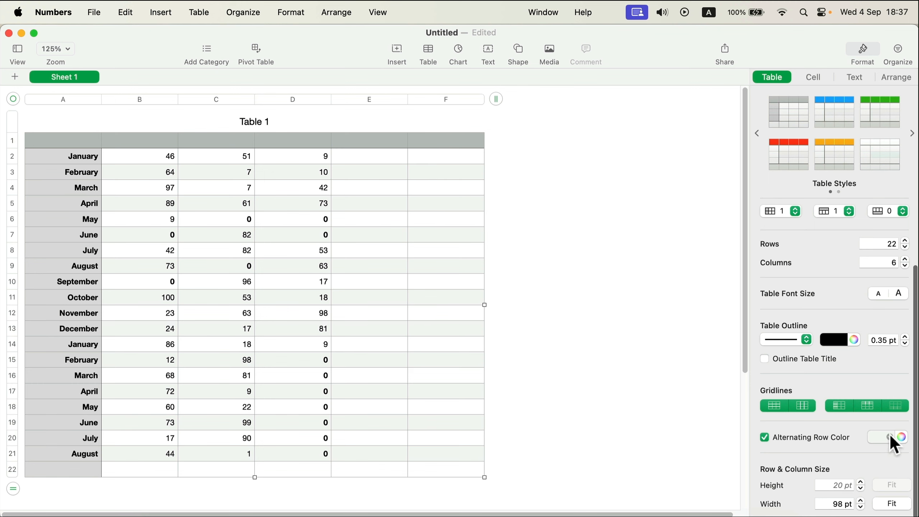
click(901, 438)
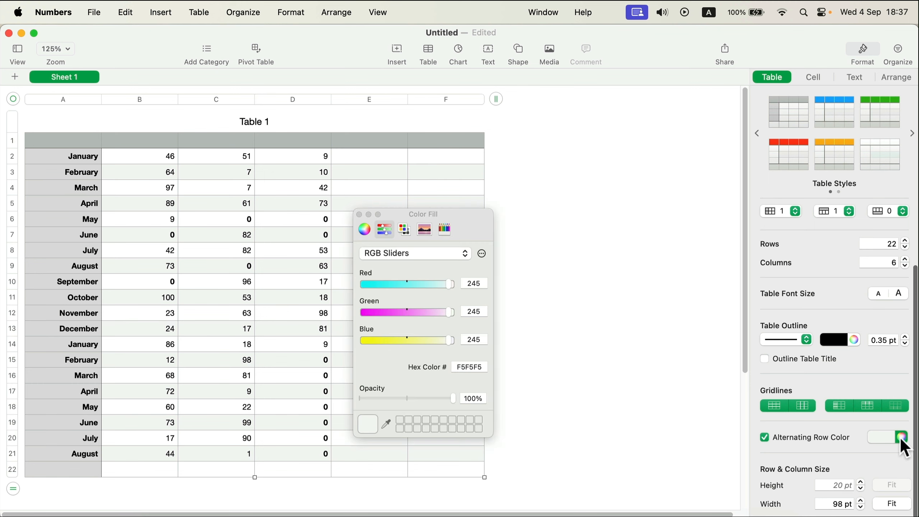
click(365, 229)
mouse_move(372, 369)
mouse_down()
mouse_move(398, 371)
mouse_move(377, 368)
mouse_up()
click(403, 307)
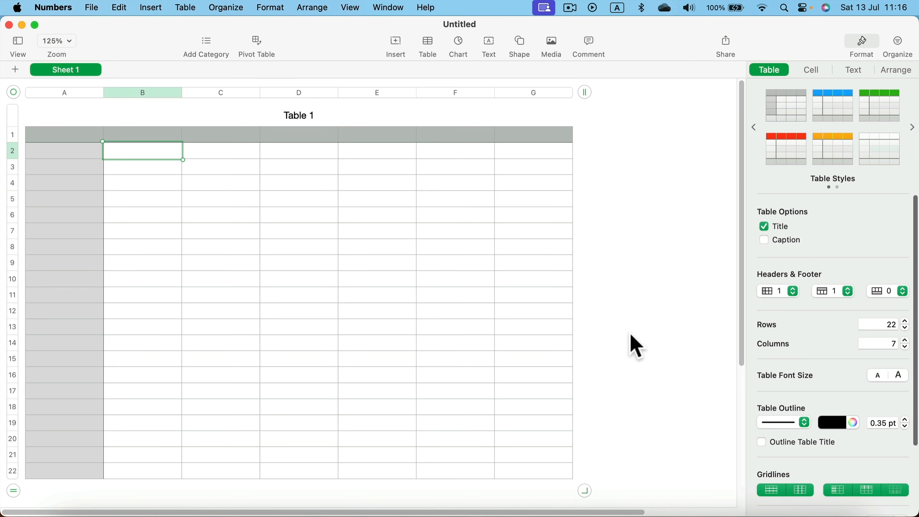
Step: Rename the blank table's title from its default to "Blood Pressure Log"
click(300, 116)
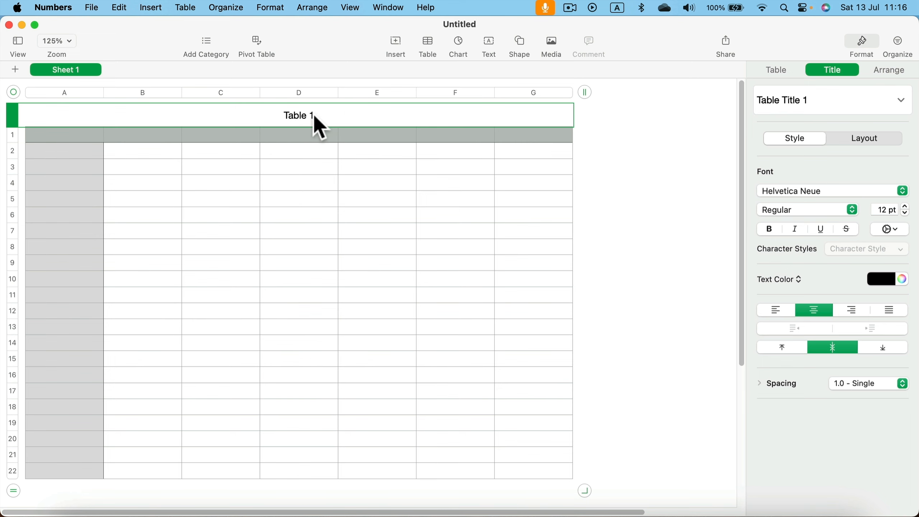
click(303, 116)
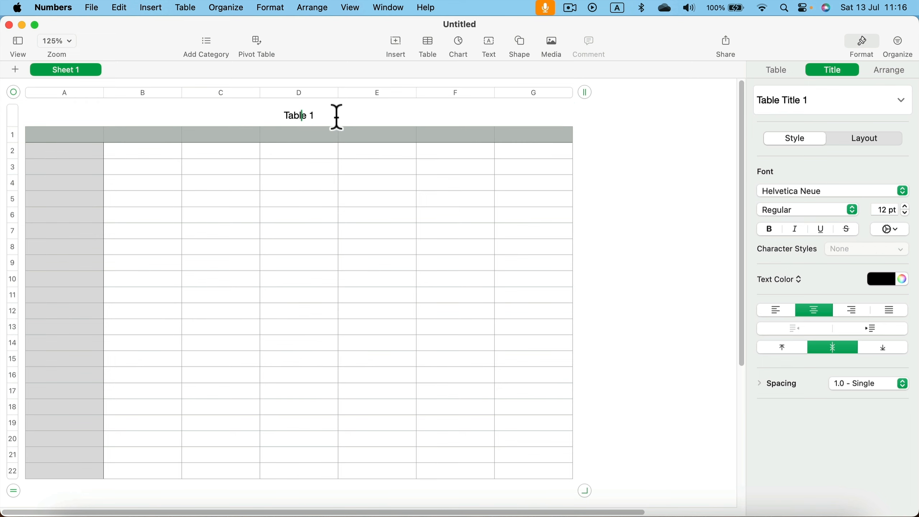
drag(336, 117, 220, 117)
text(Blood Pressure Log)
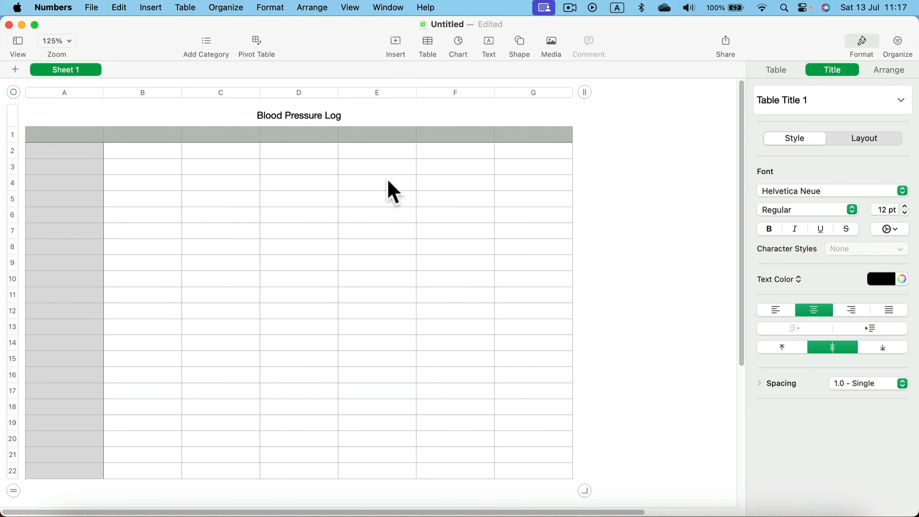
Step: Format the Blood Pressure Log title as 16 pt bold text in red
key(super+a)
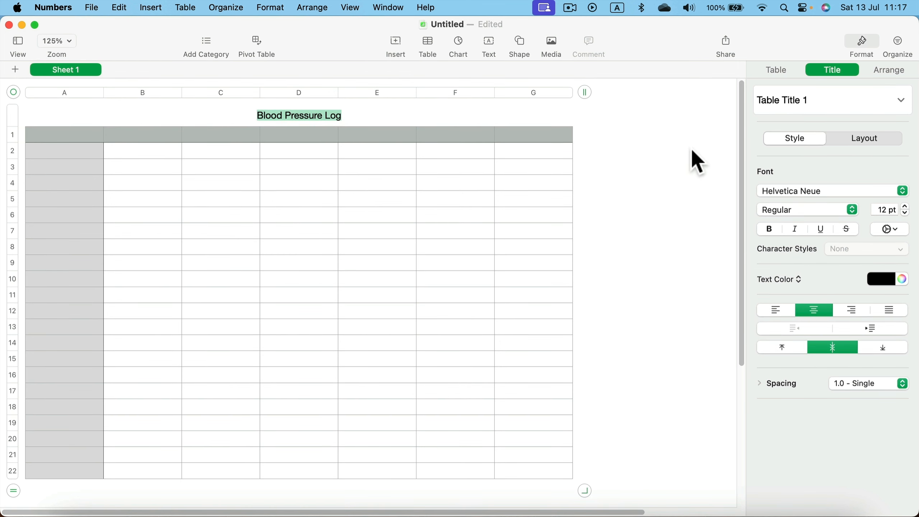
click(864, 55)
click(864, 55)
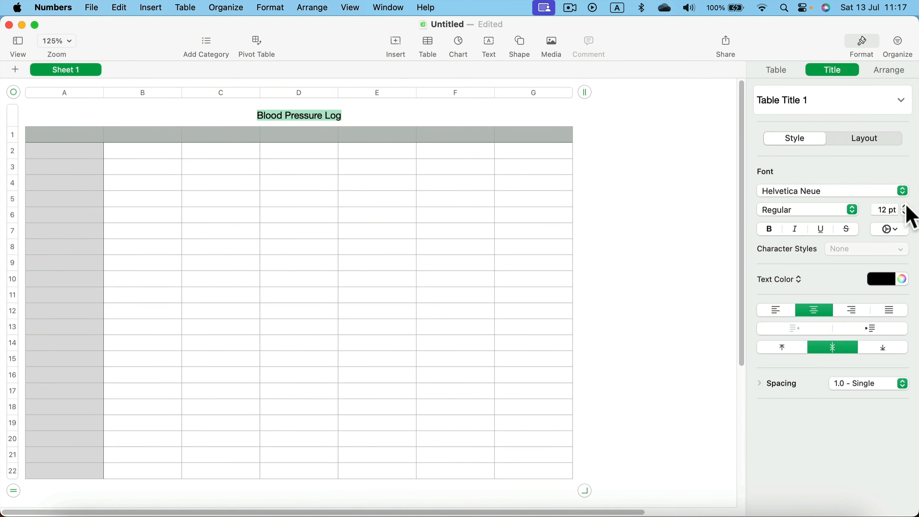
click(906, 206)
click(906, 206)
click(906, 206)
click(906, 206)
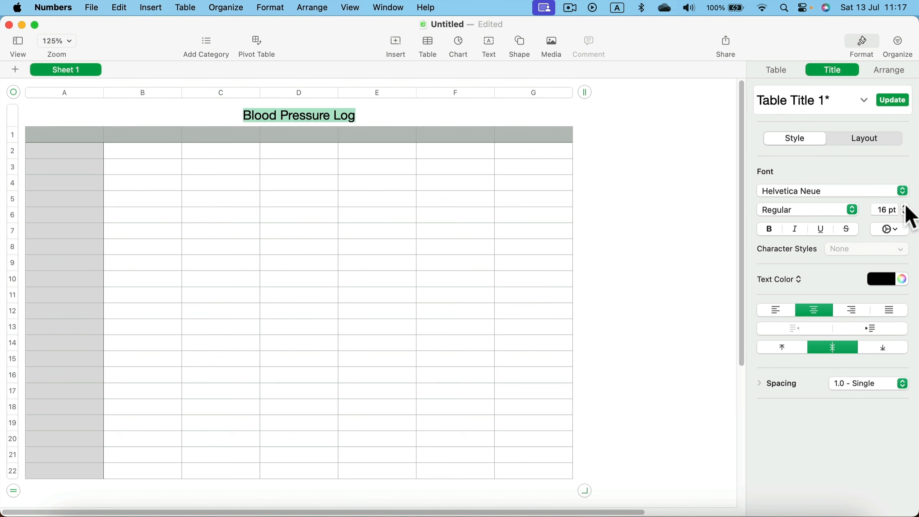
click(769, 229)
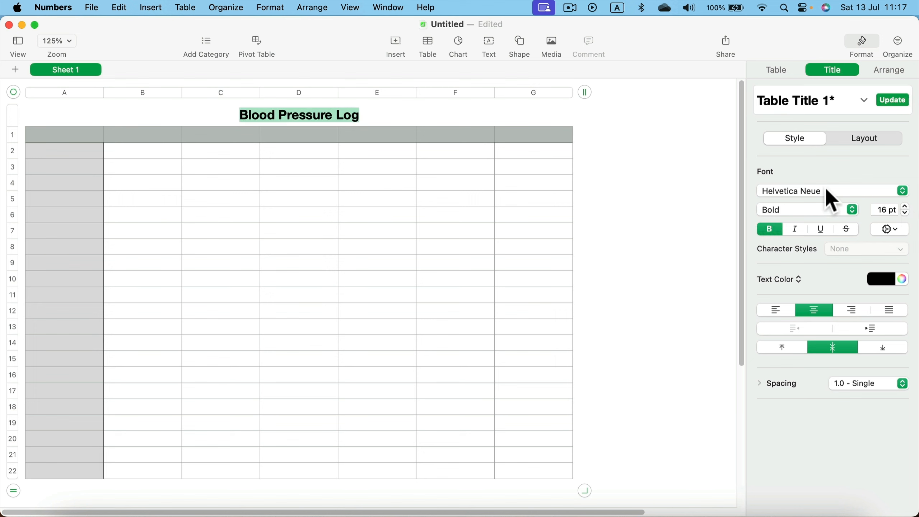
click(877, 281)
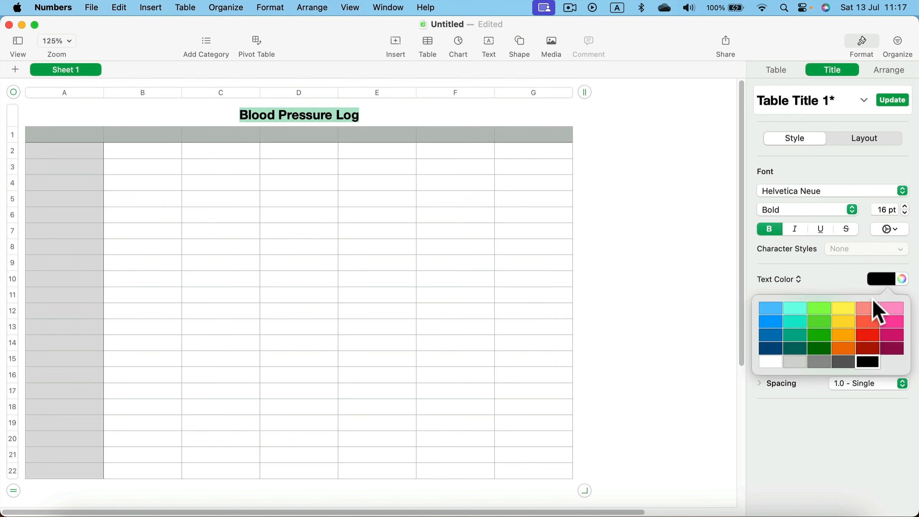
click(868, 337)
click(307, 189)
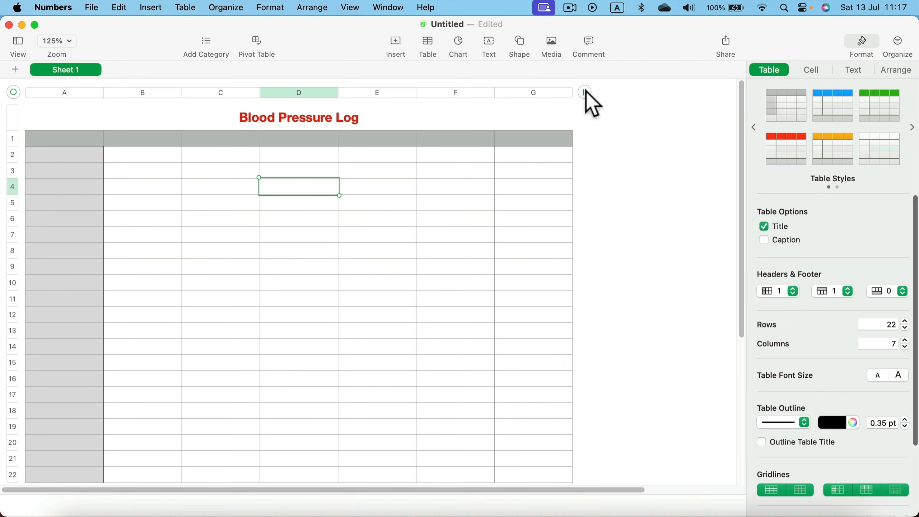
Step: Reduce the table to six columns by removing column G and apply the red-header table style
drag(585, 90, 543, 94)
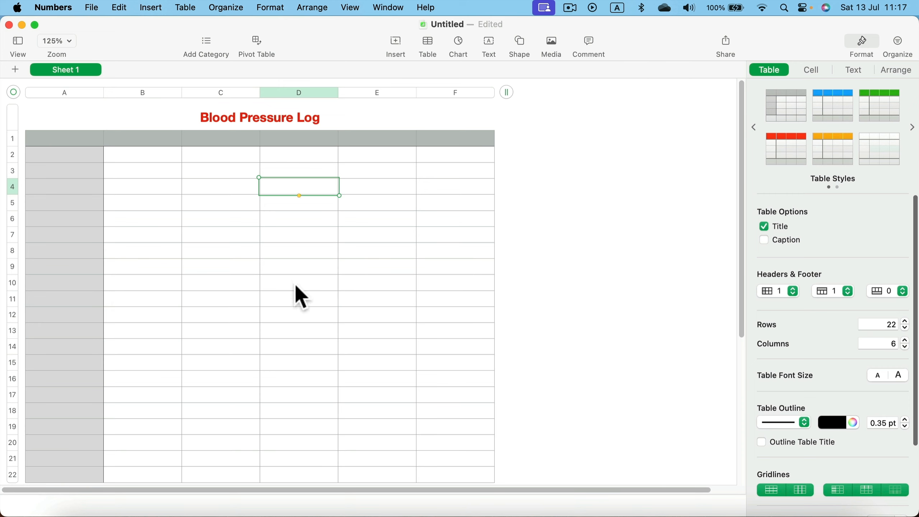
click(788, 154)
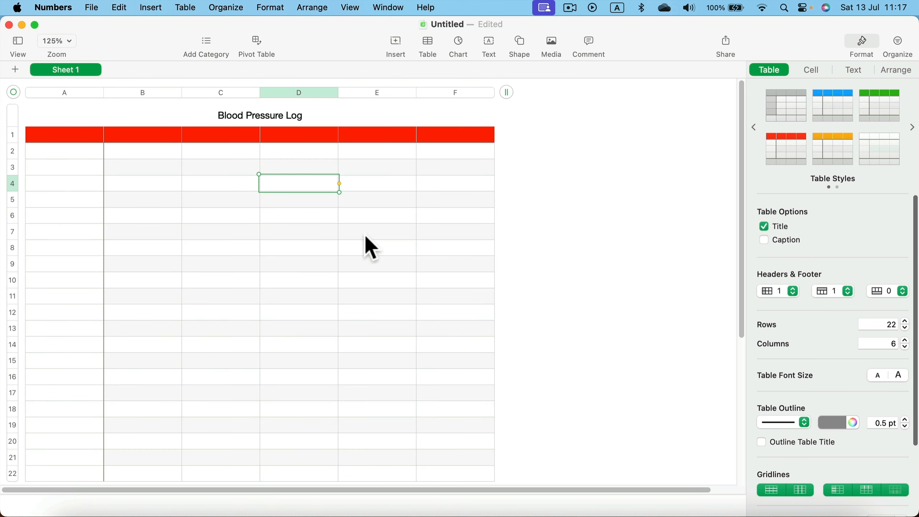
Step: Label the Blood Pressure Log header row with Date, Time, Systolic, Diastolic, Pulse and Notes
scroll(321, 263, down, 5)
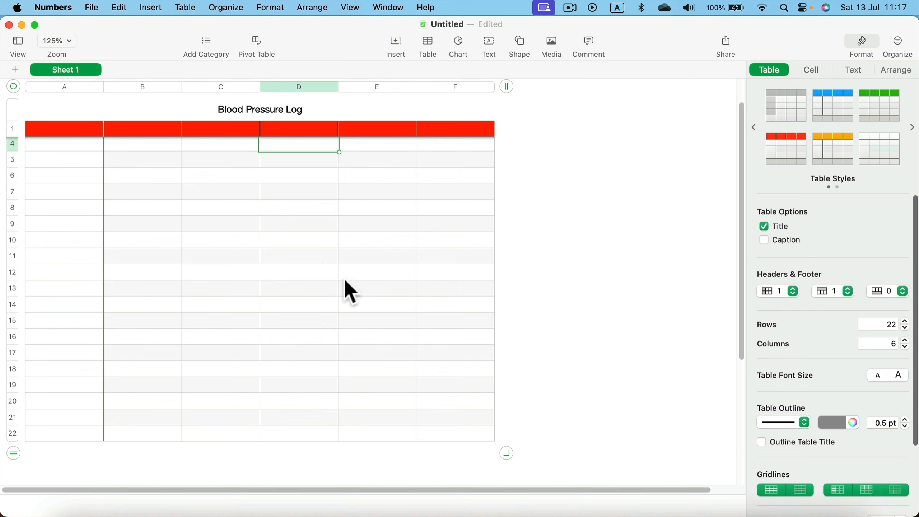
scroll(377, 281, up, 3)
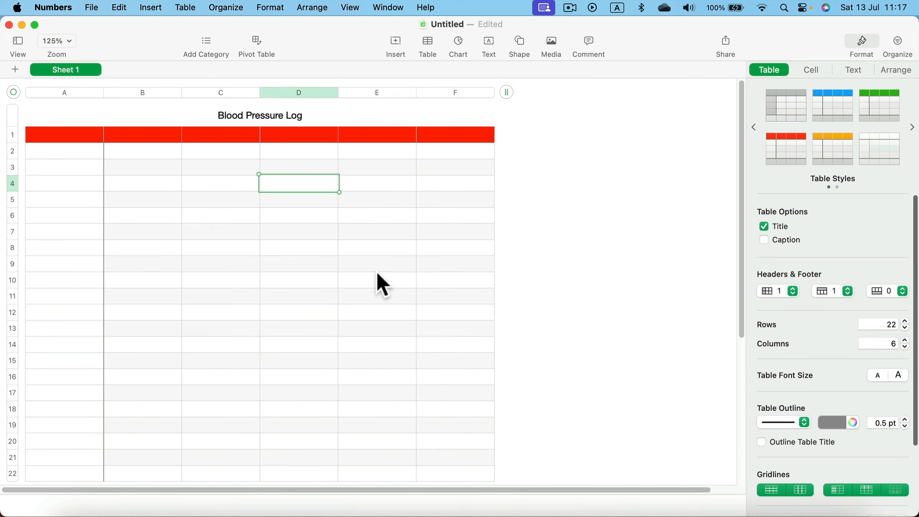
click(83, 134)
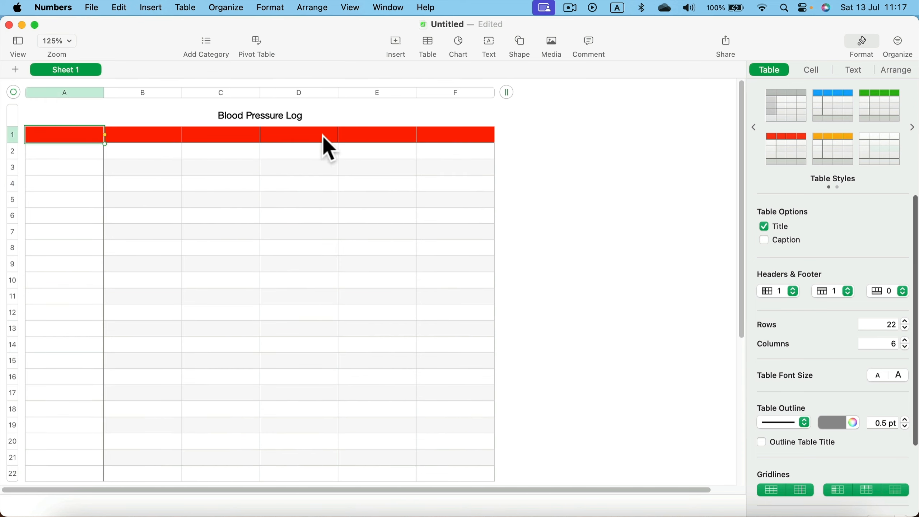
text(Date	Time	Systolic	Diastolic	Pulse	Notes)
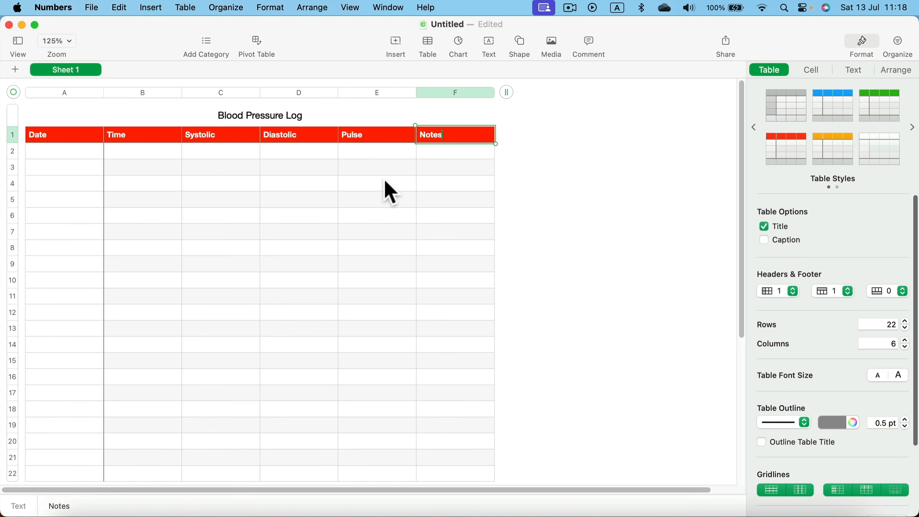
click(131, 173)
Step: Fill the log's header cells from Date to Notes with dark red
drag(90, 144, 467, 131)
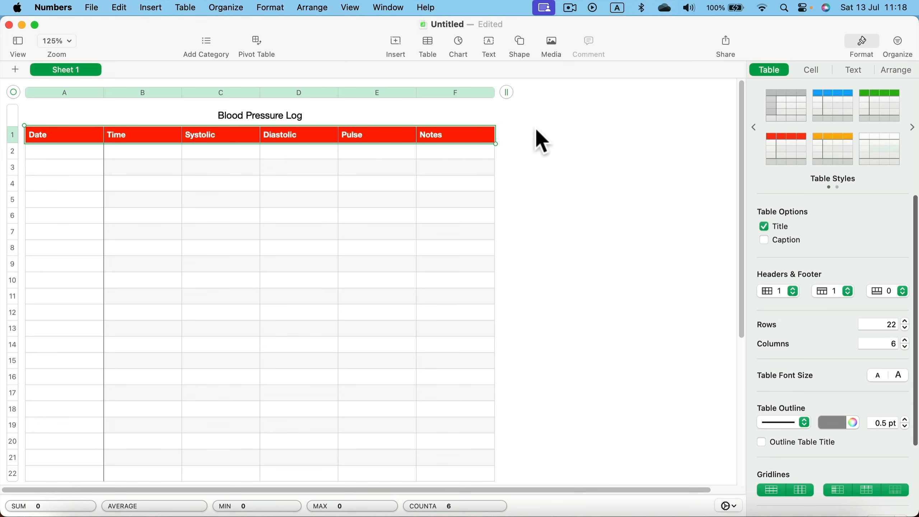
click(814, 70)
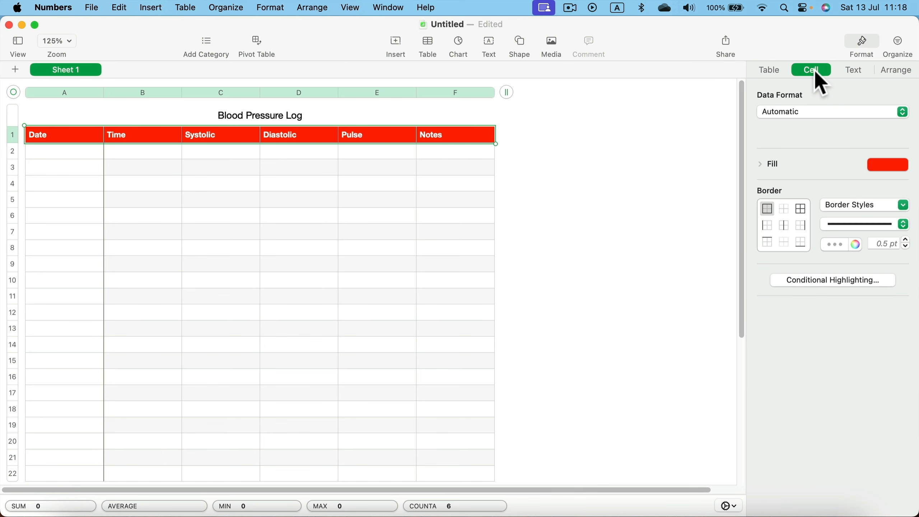
click(877, 165)
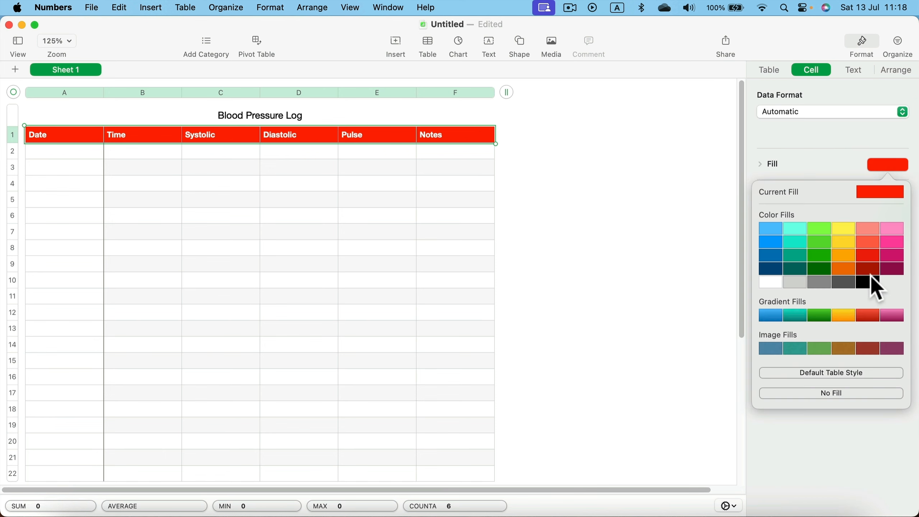
click(868, 268)
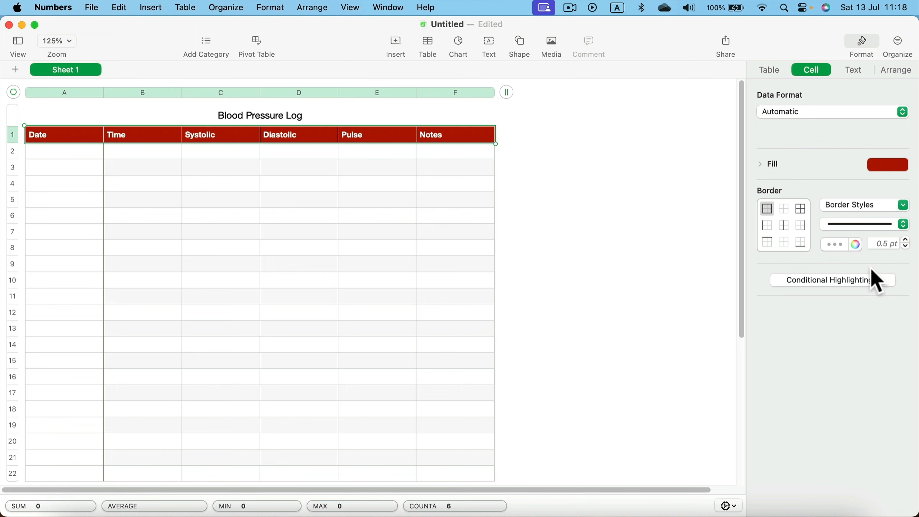
Step: Center the log's header text and set its font size to 12 pt
click(853, 71)
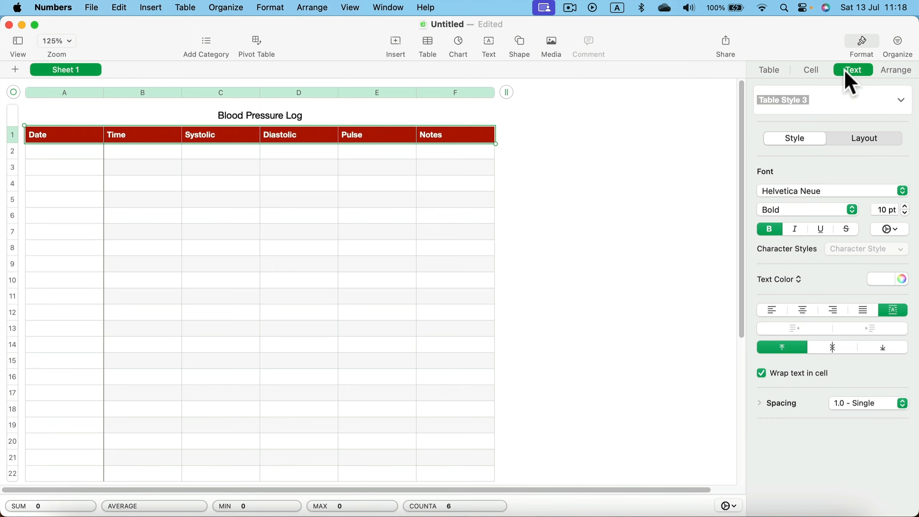
click(803, 310)
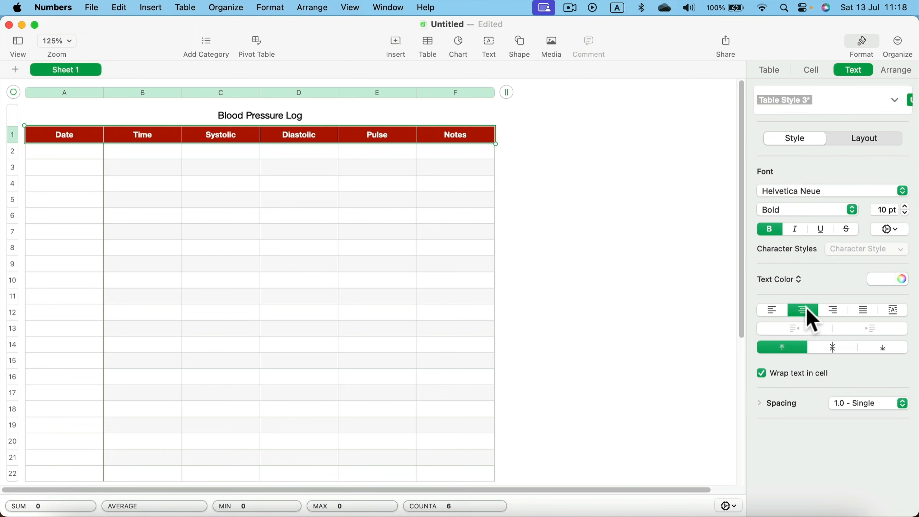
click(906, 206)
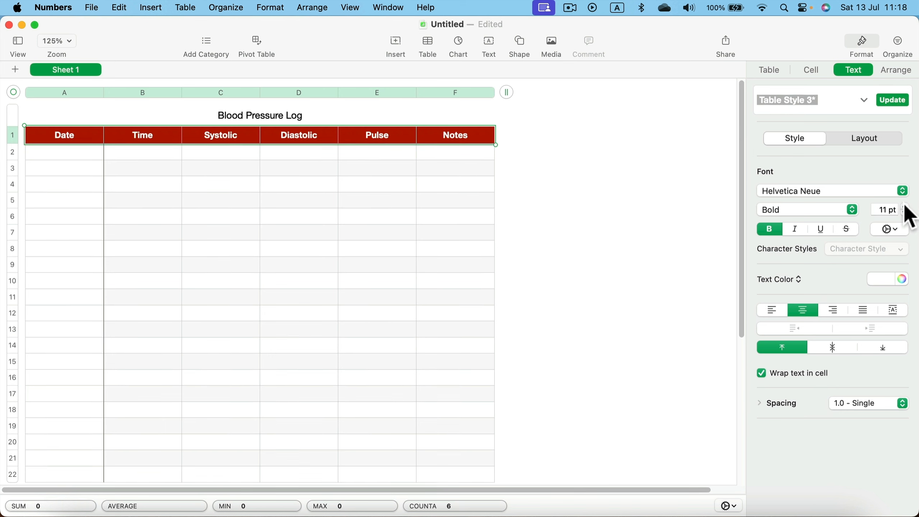
click(906, 206)
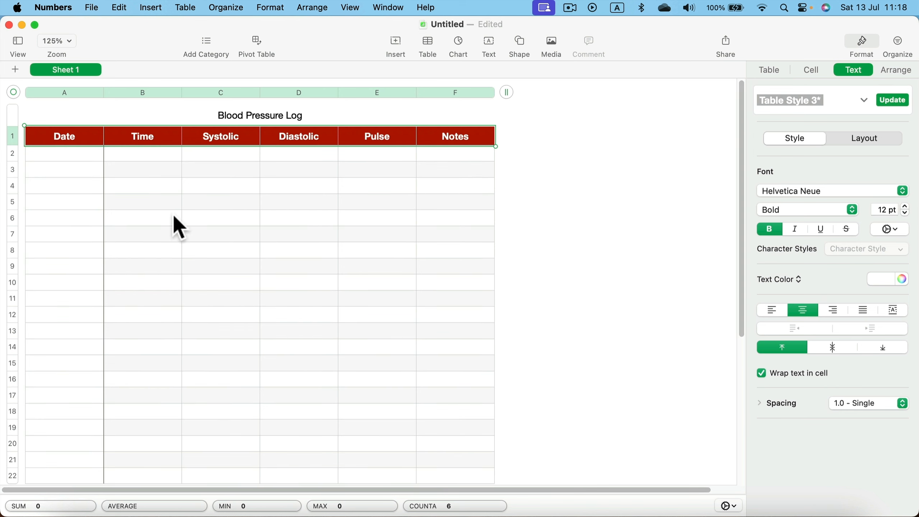
Step: Move the Blood Pressure Log table slightly down and to the right, away from the sheet's corner
click(300, 234)
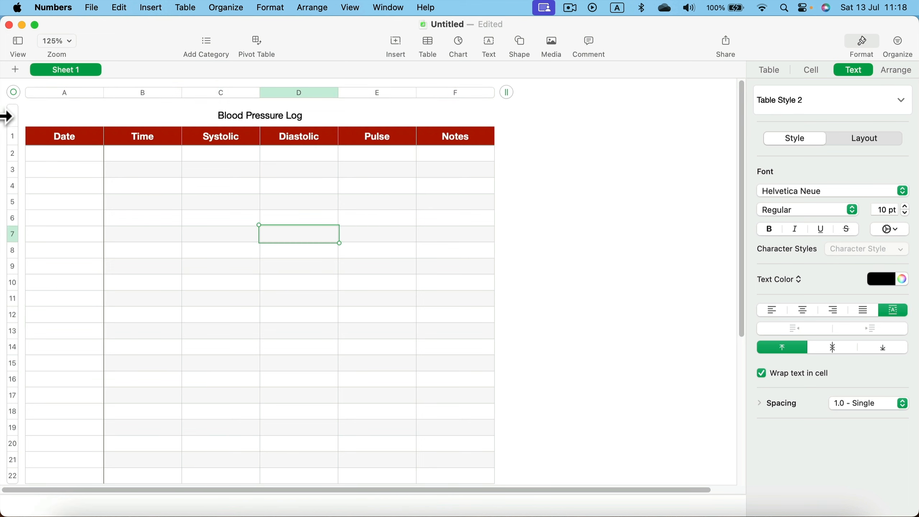
drag(13, 92, 40, 114)
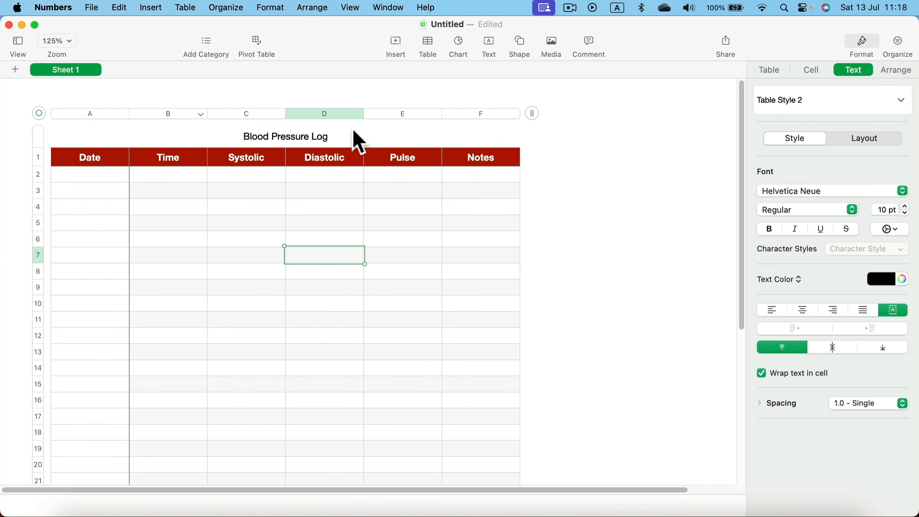
click(601, 147)
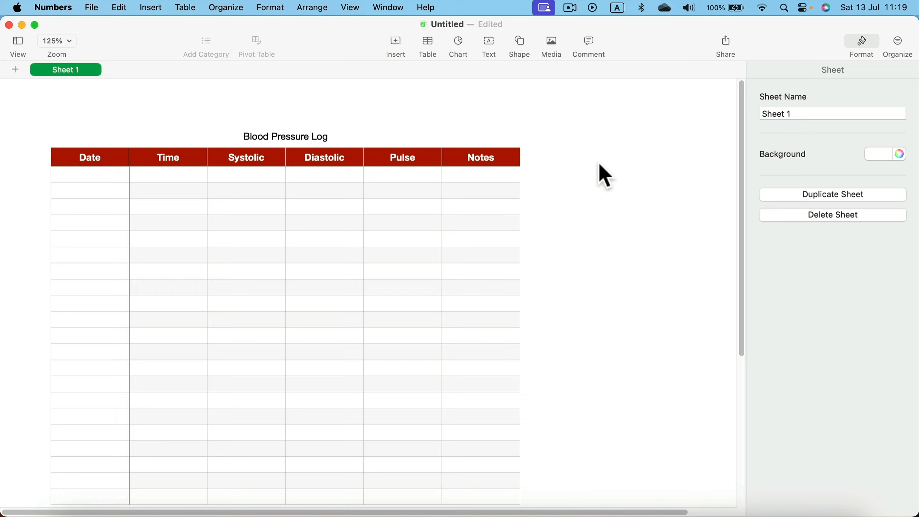
Step: Add a header-row table with three columns and five rows beside the Blood Pressure Log
click(429, 45)
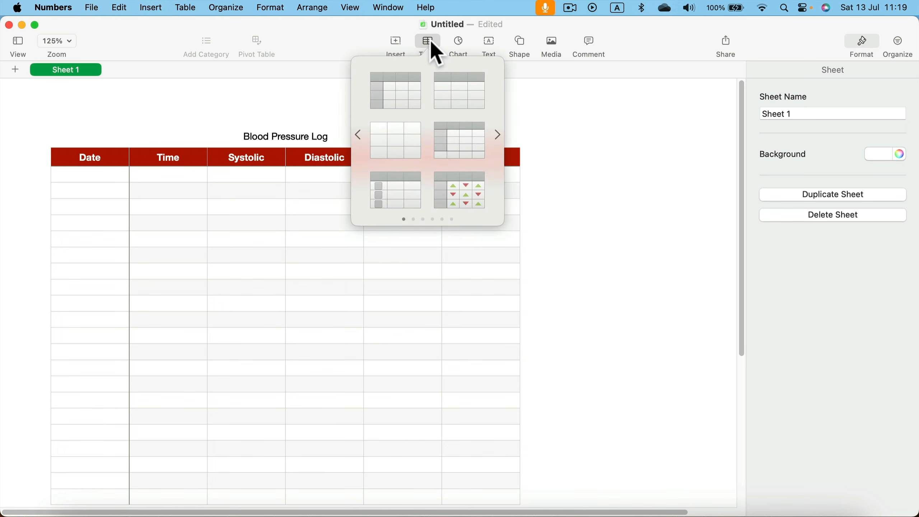
click(478, 90)
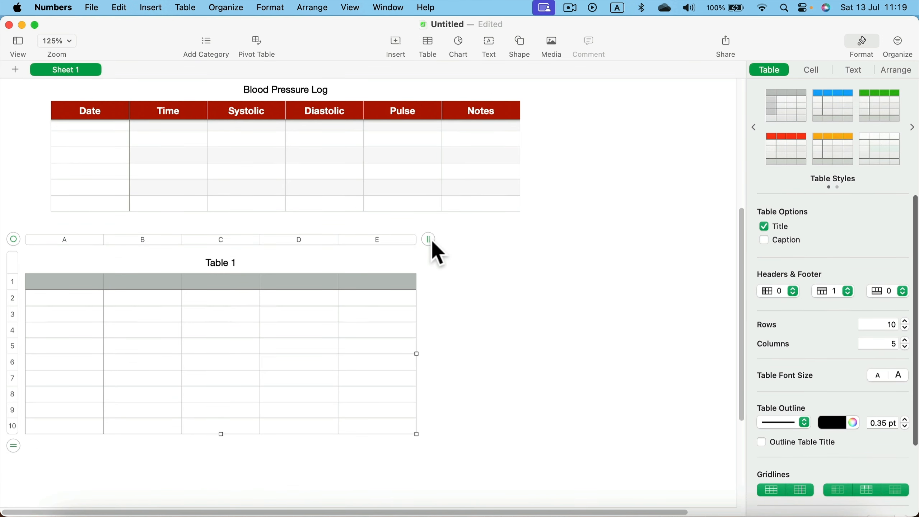
drag(430, 239, 298, 242)
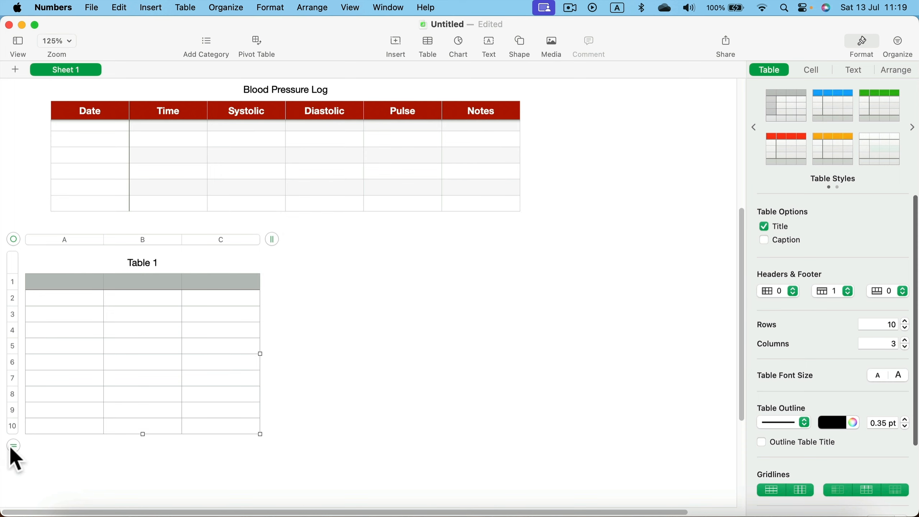
drag(11, 450, 24, 362)
drag(16, 244, 537, 143)
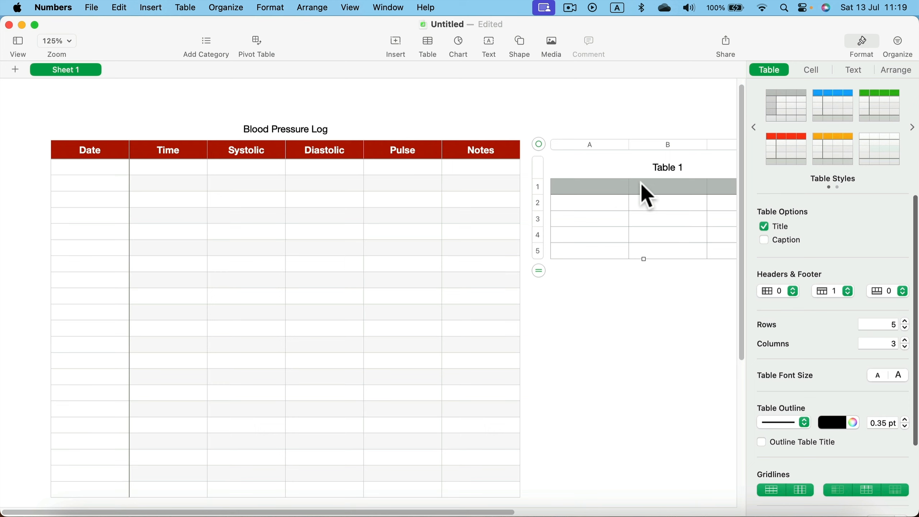
Step: Hide the new table's title and apply the red-header table style to it
click(764, 227)
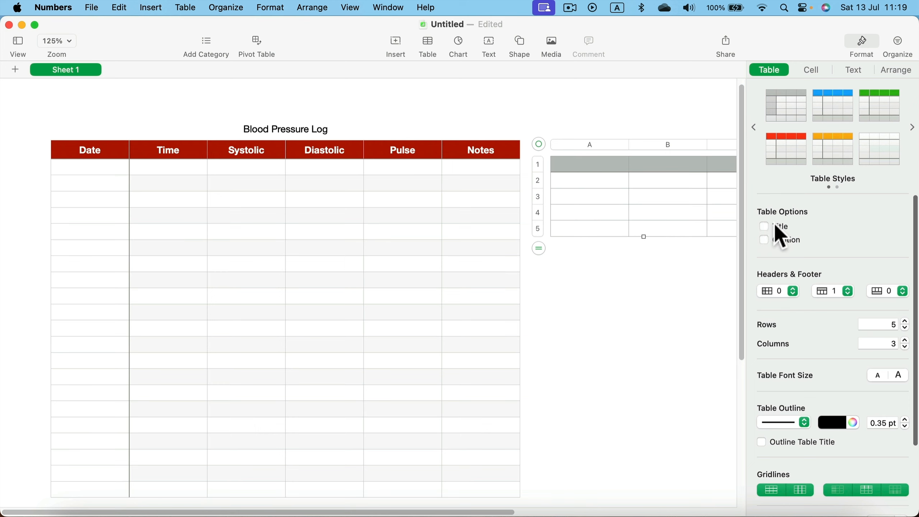
click(788, 147)
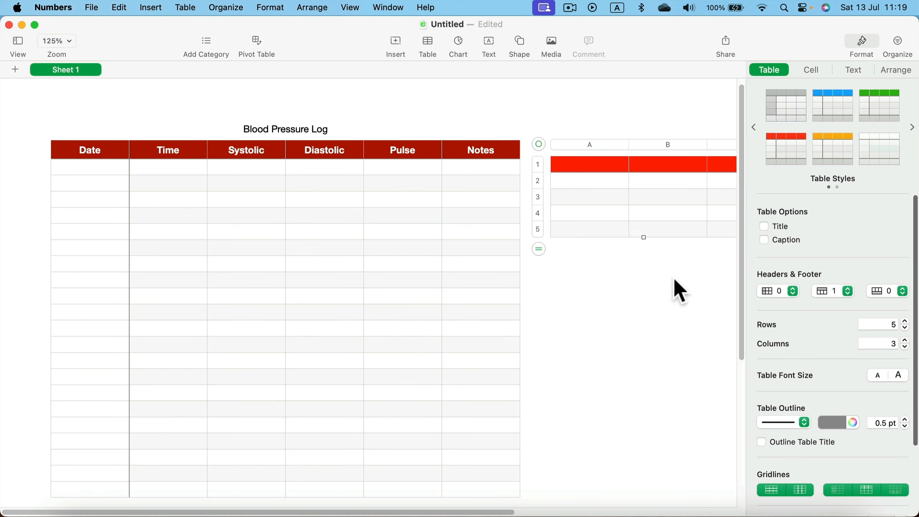
Step: Fill the small table's three header cells with the same dark red as the log
drag(499, 512, 581, 512)
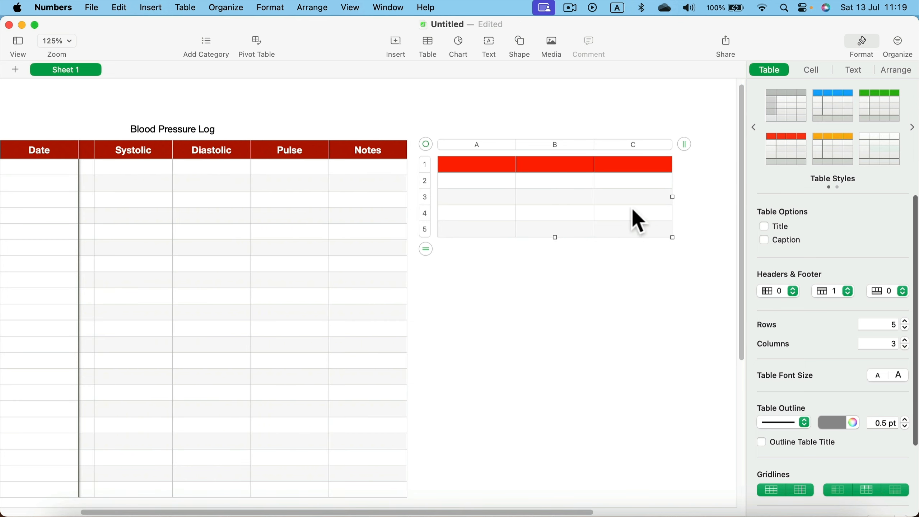
double_click(635, 165)
drag(485, 165, 623, 168)
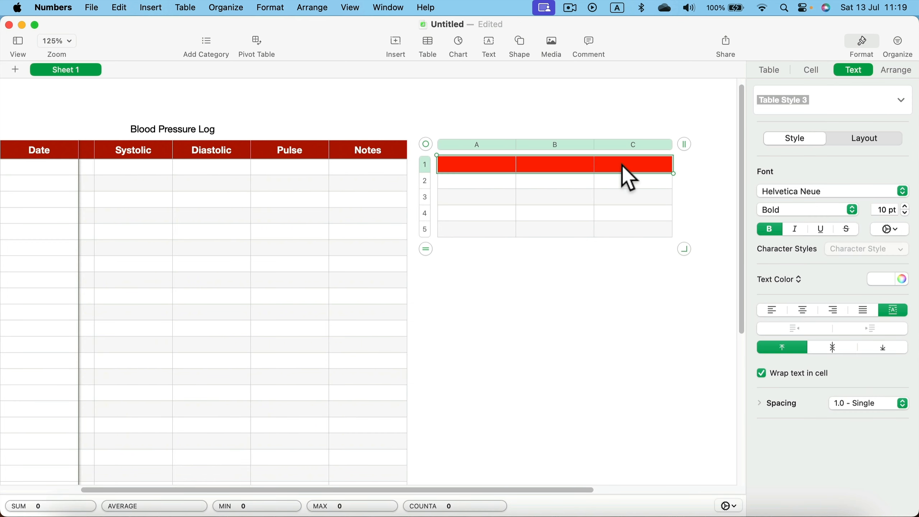
click(811, 69)
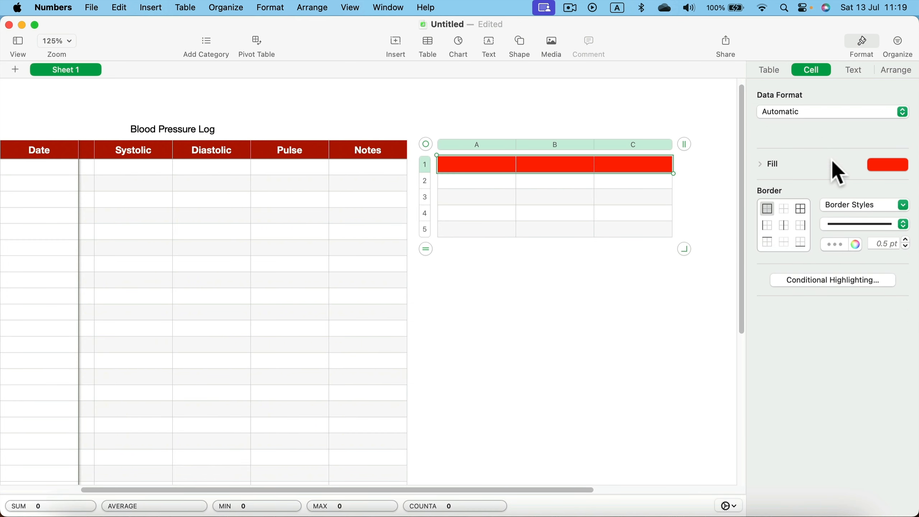
click(887, 166)
click(869, 268)
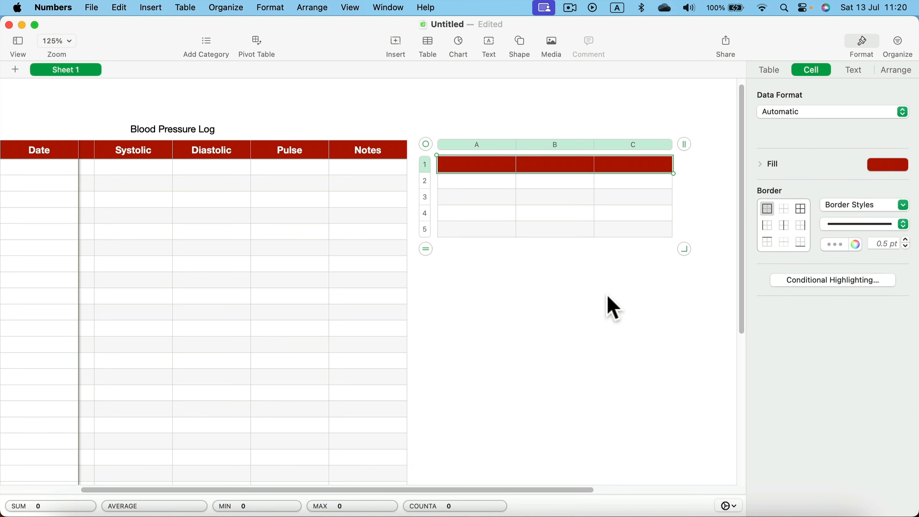
click(599, 303)
Step: Align the small table's header with the log's, label its columns Systolic and Diastolic, and its rows Optimal, Normal and High
scroll(539, 511, left, 2)
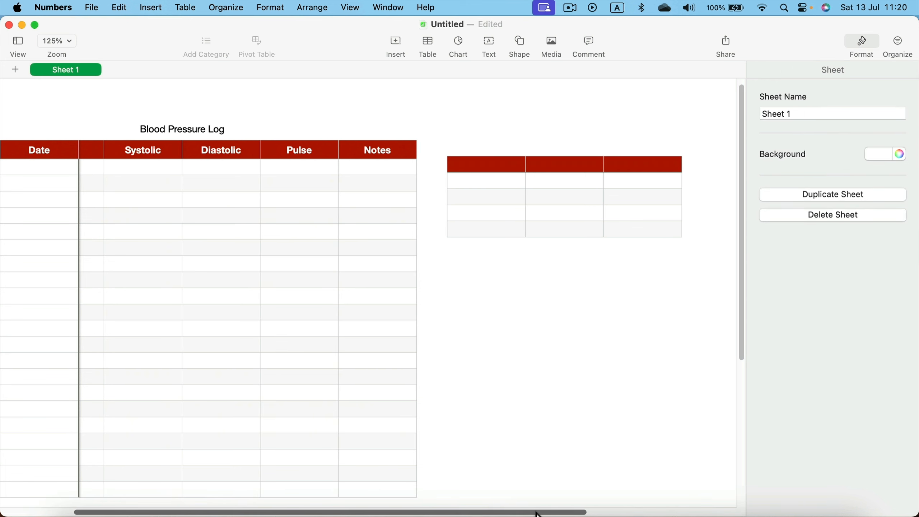
click(531, 181)
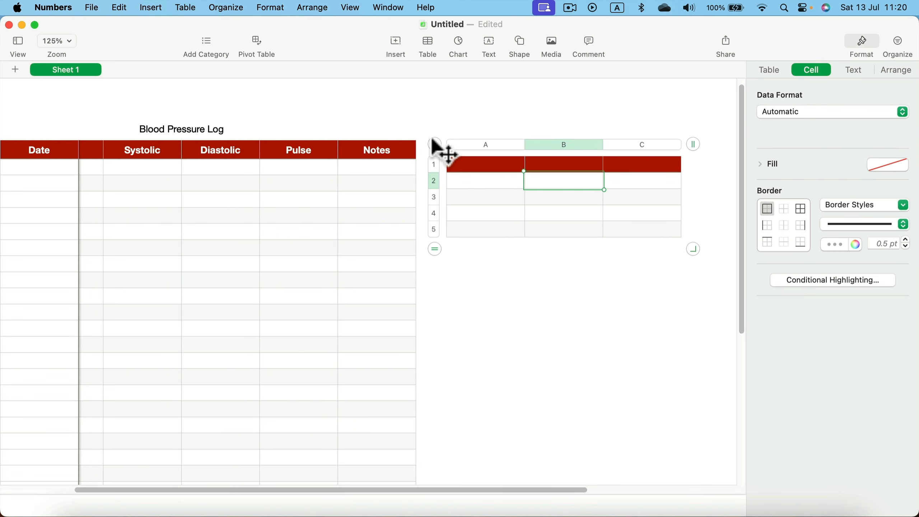
mouse_move(433, 140)
mouse_down()
mouse_move(433, 117)
mouse_move(433, 125)
mouse_up()
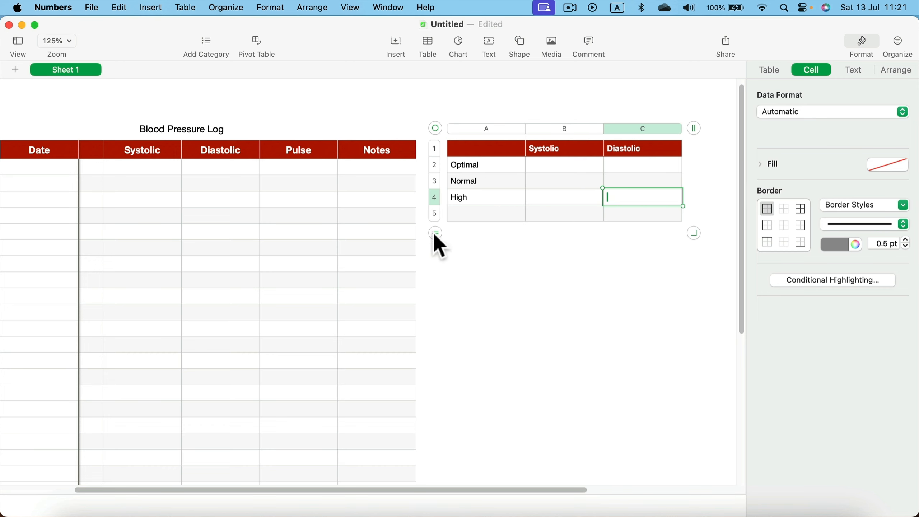
Step: Remove the empty fifth row and enter Less than 120 / Less than 80, 120 - 129 / 80 - 84, and Greater than 140 / Greater than 90
mouse_move(435, 233)
mouse_down()
mouse_move(430, 349)
mouse_move(435, 222)
mouse_move(434, 232)
mouse_up()
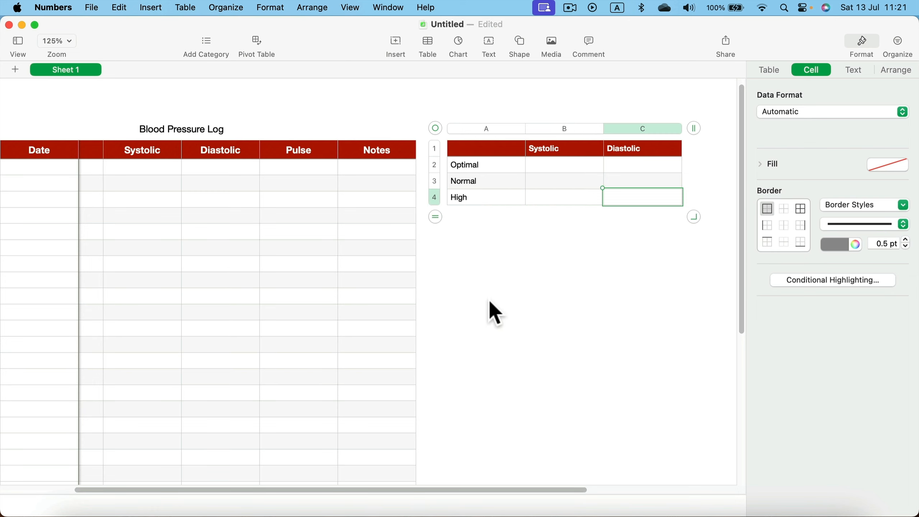
click(565, 167)
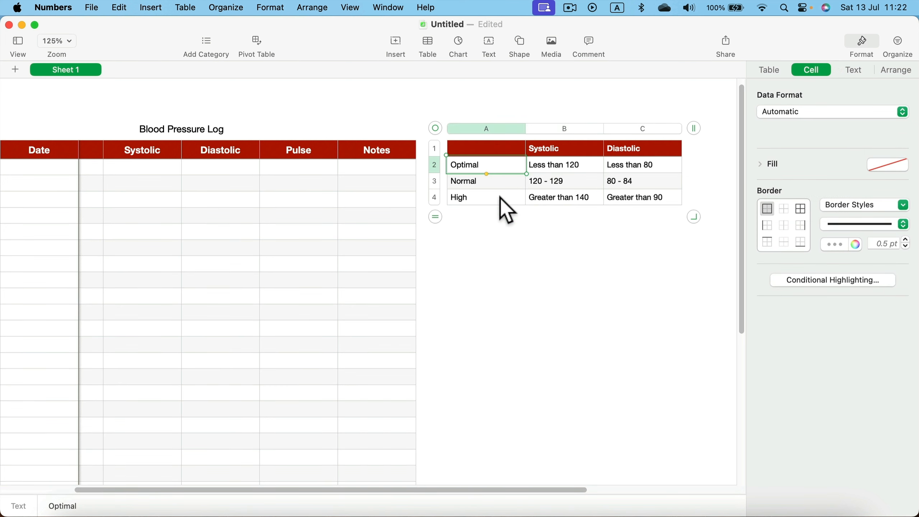
Step: Right-align the Optimal, Normal and High labels in the small table's first column
shift+click(499, 198)
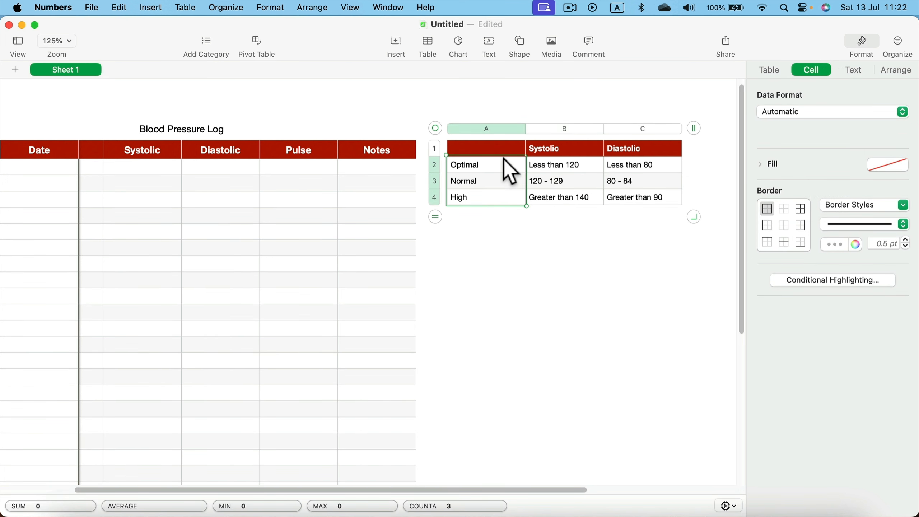
click(854, 71)
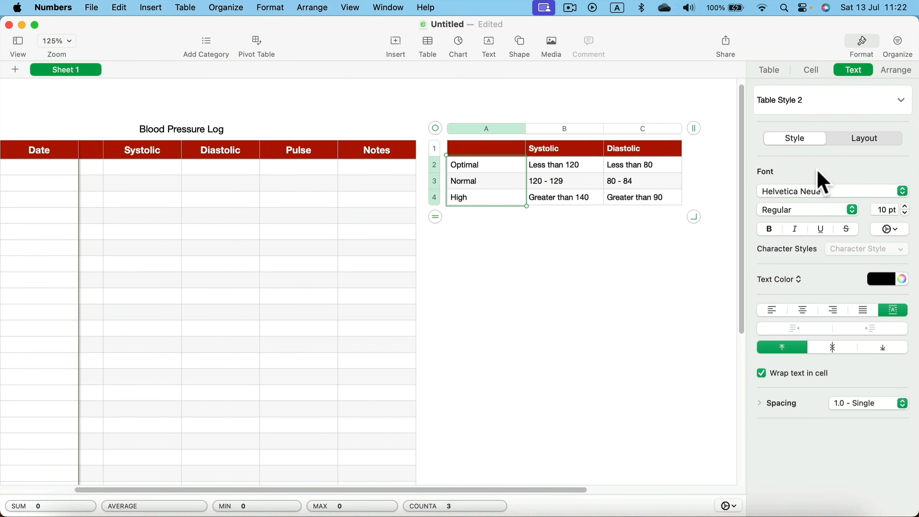
click(834, 310)
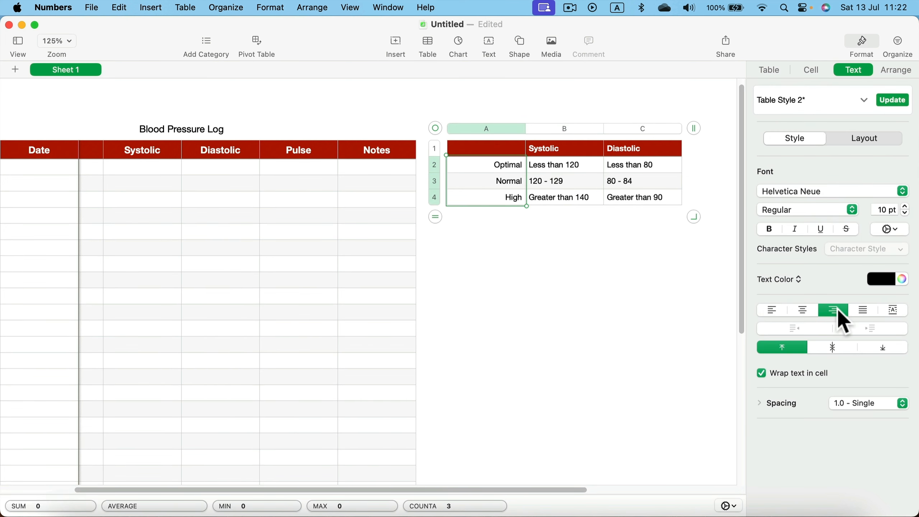
click(541, 254)
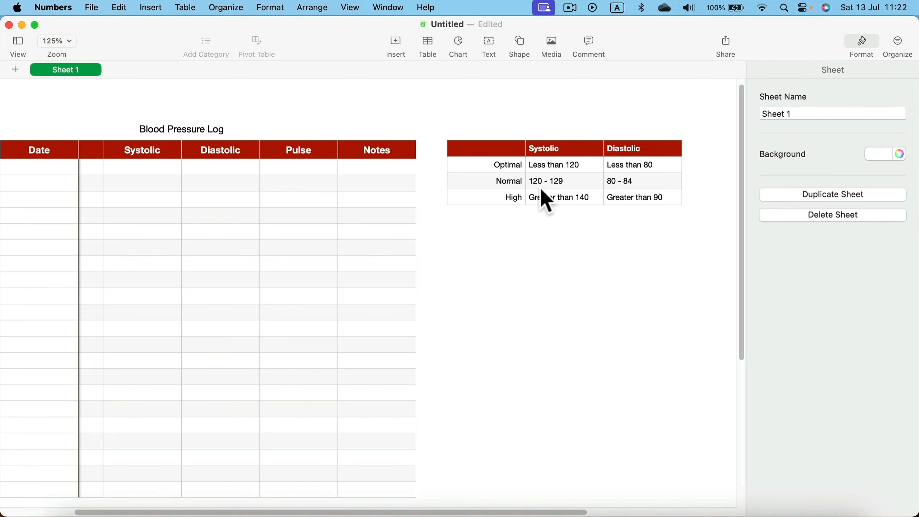
drag(548, 512, 441, 512)
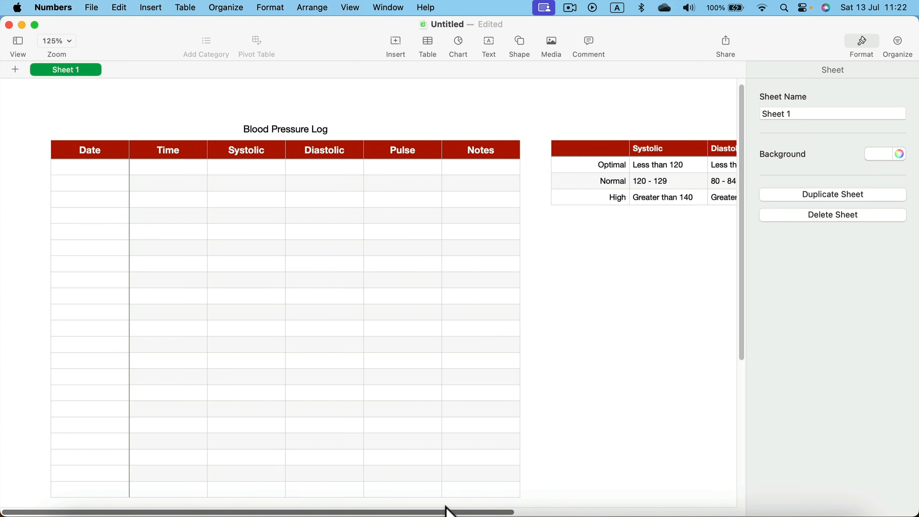
Step: Narrow all three columns of the small reference table so they fit closely around their text
drag(450, 511, 605, 511)
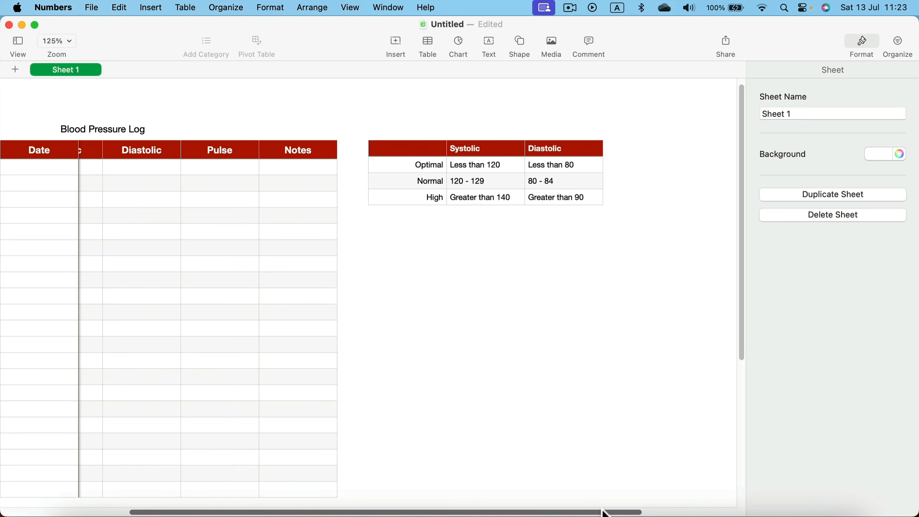
drag(603, 509, 525, 497)
click(530, 154)
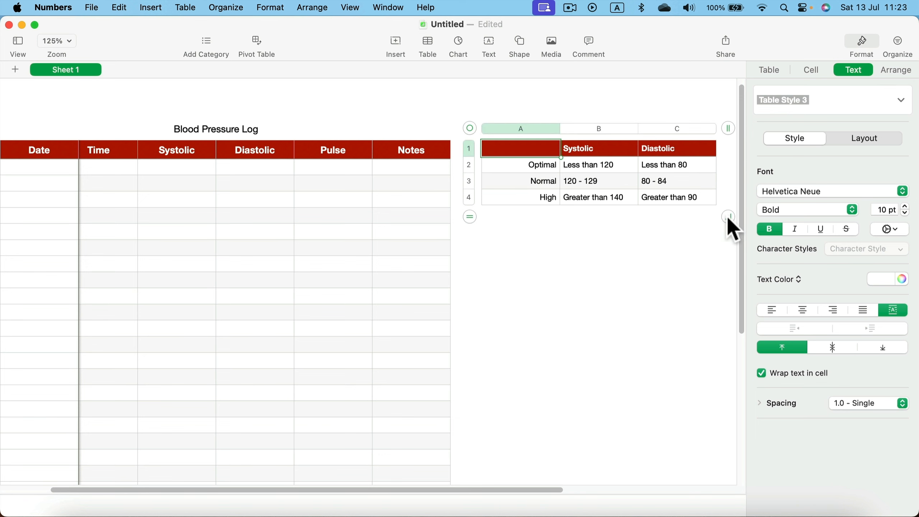
drag(727, 218, 680, 220)
drag(553, 128, 520, 128)
drag(597, 129, 589, 128)
drag(667, 129, 653, 129)
click(615, 233)
Step: Make the Optimal row of the reference table bold with dark blue text
double_click(512, 166)
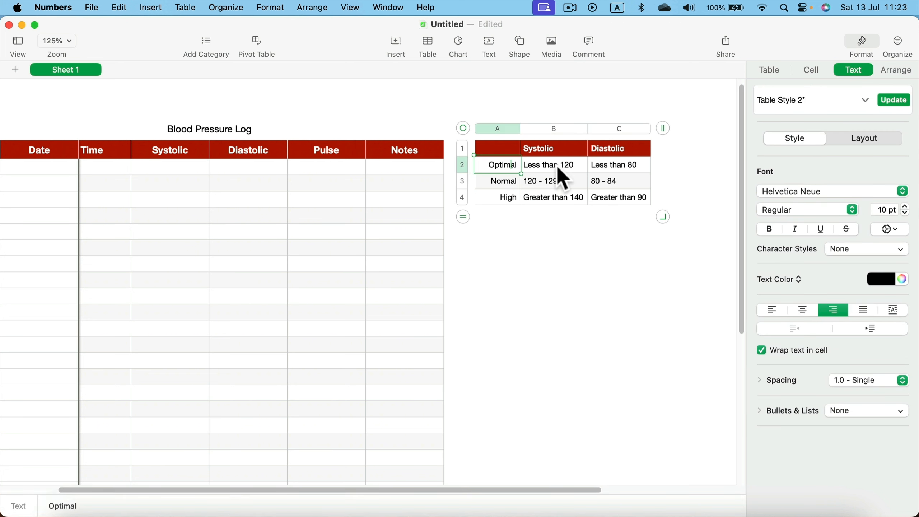
drag(619, 165, 499, 169)
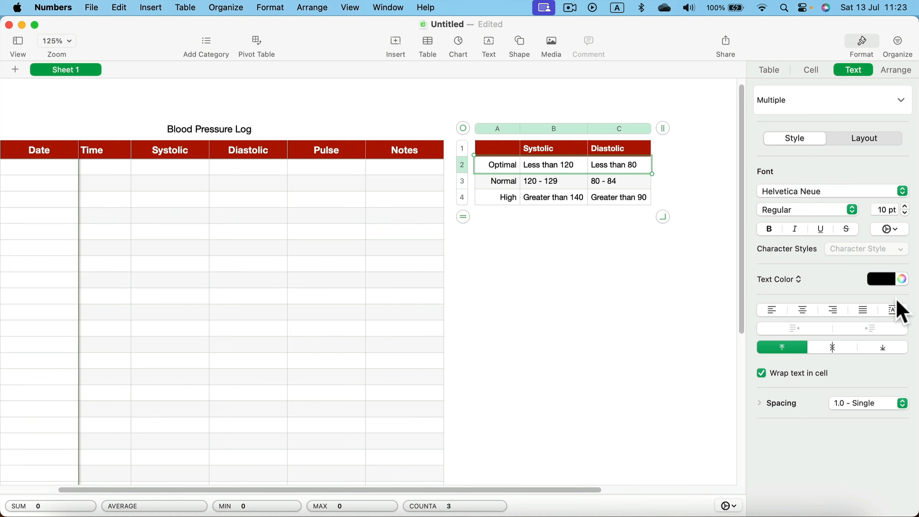
click(879, 278)
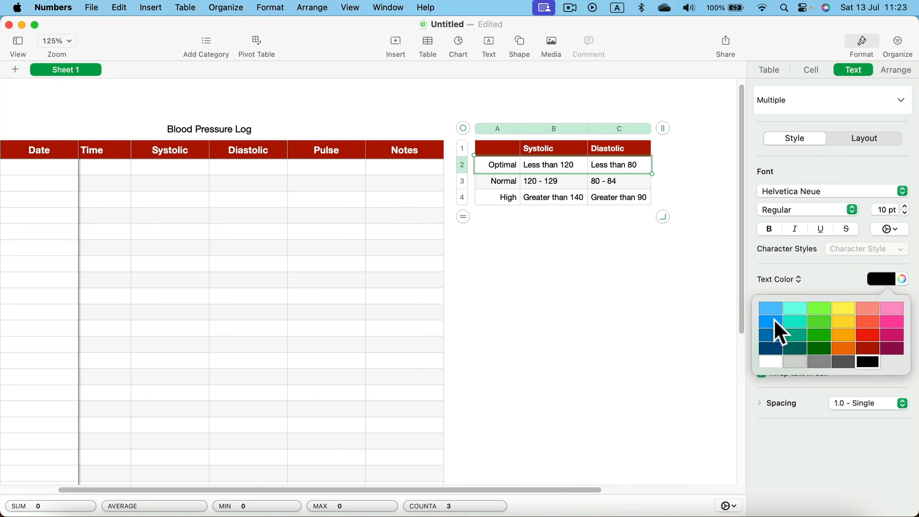
click(774, 336)
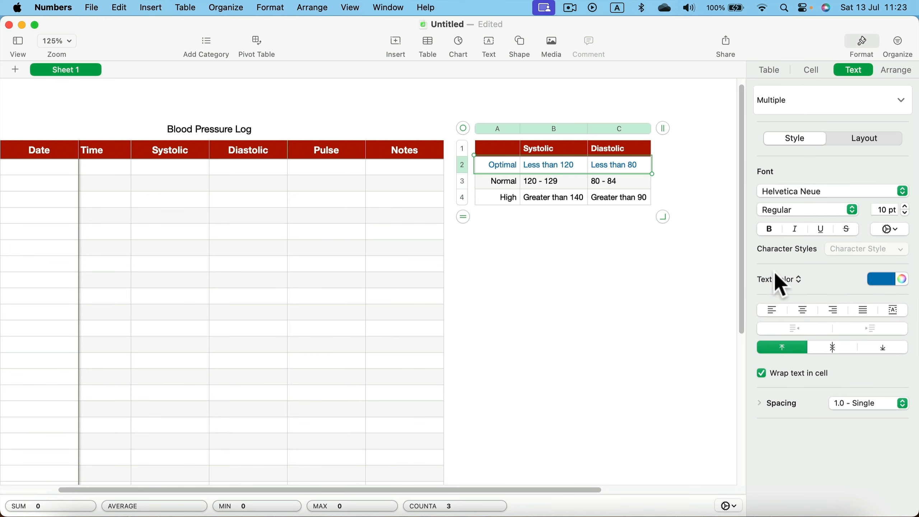
click(769, 229)
Step: Make the Normal row of the reference table bold with dark green text
click(622, 179)
drag(497, 181, 613, 179)
click(769, 229)
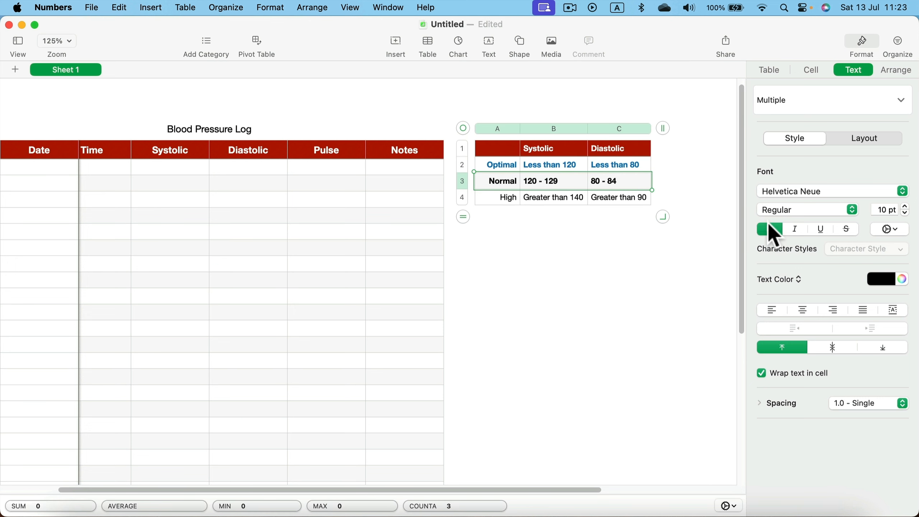
click(881, 279)
click(822, 343)
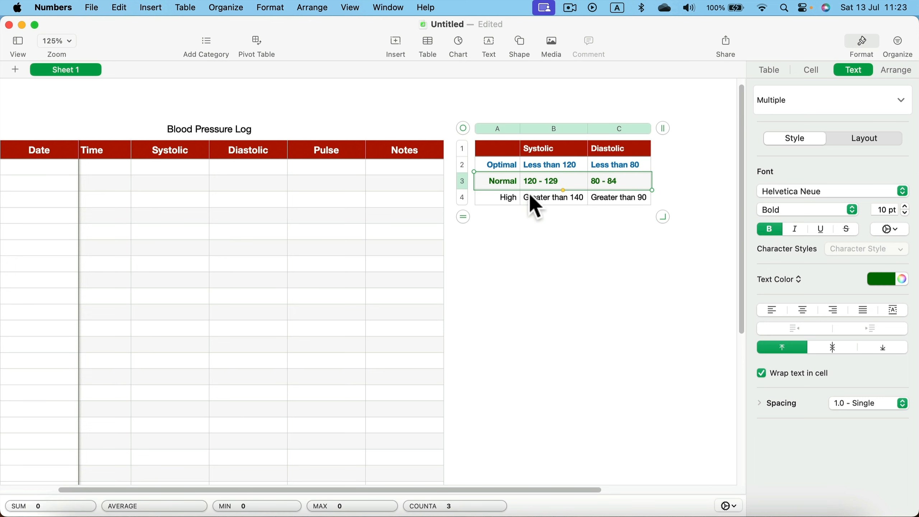
Step: Color the text of the reference table's High row orange and make it bold
click(501, 197)
drag(637, 210, 514, 203)
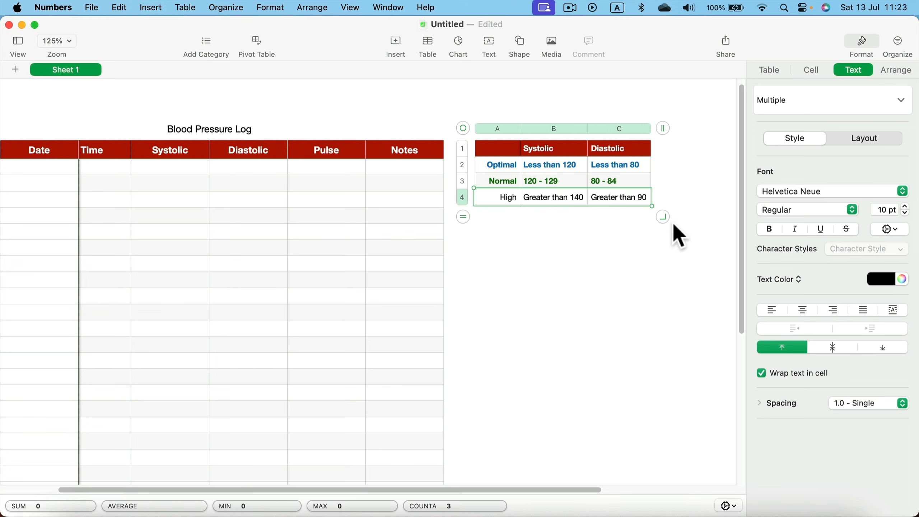
click(882, 280)
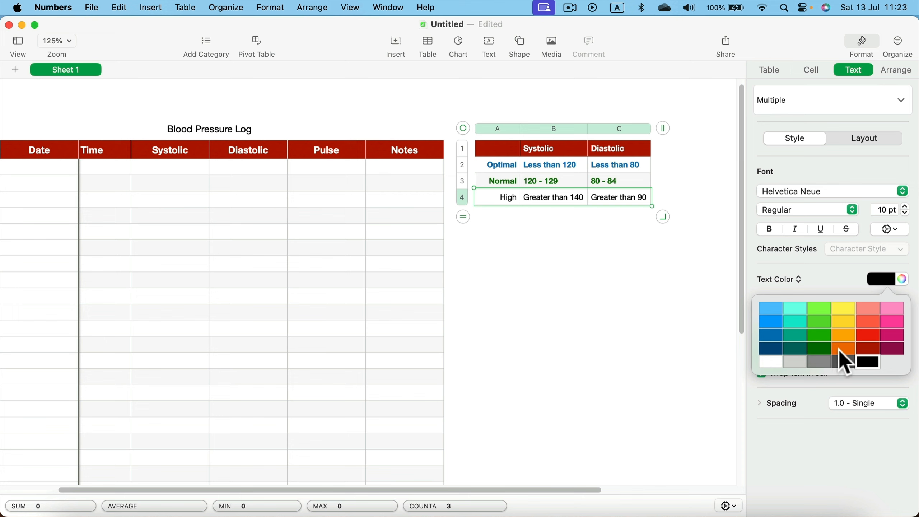
click(839, 349)
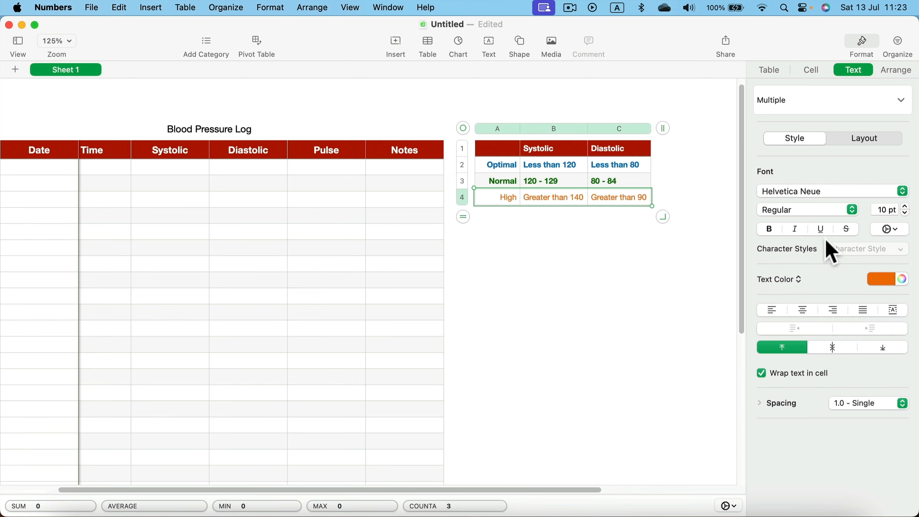
click(770, 229)
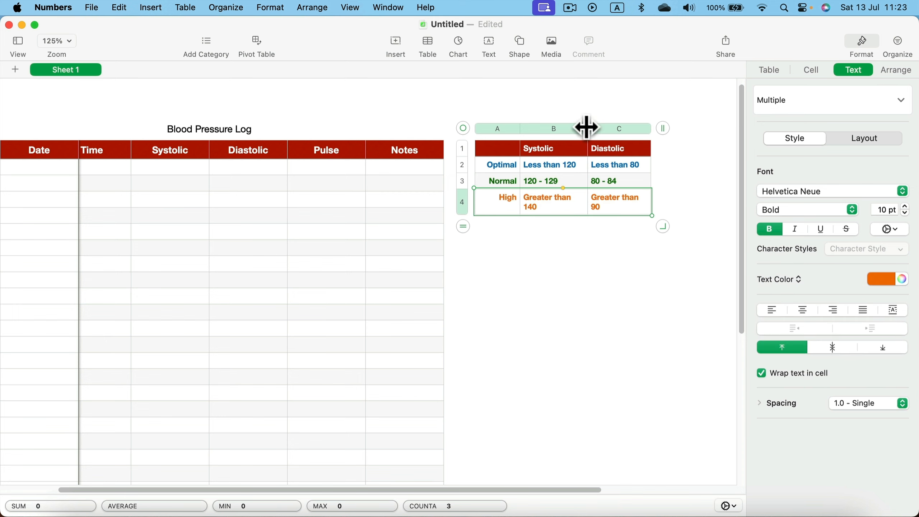
Step: Widen the reference table's Systolic and Diastolic columns slightly so the High row's entries each fit on one line
drag(586, 128, 591, 127)
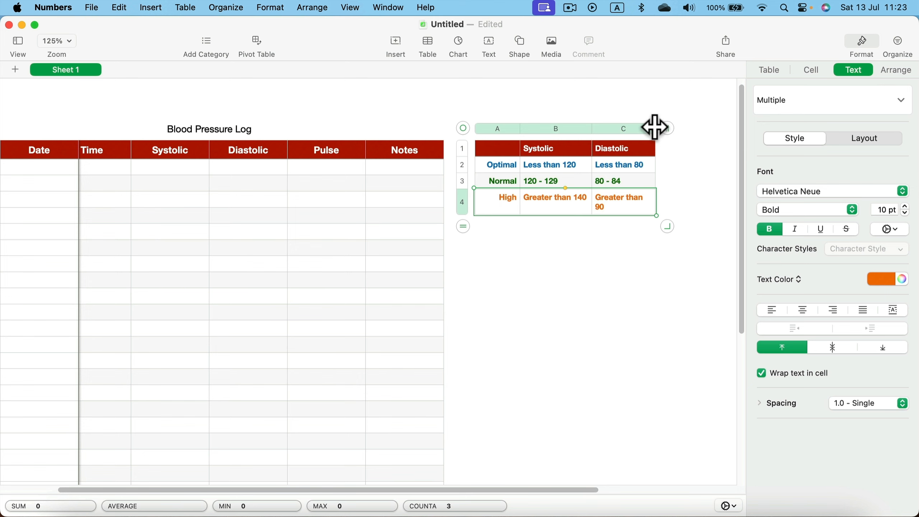
drag(655, 127, 663, 127)
click(584, 299)
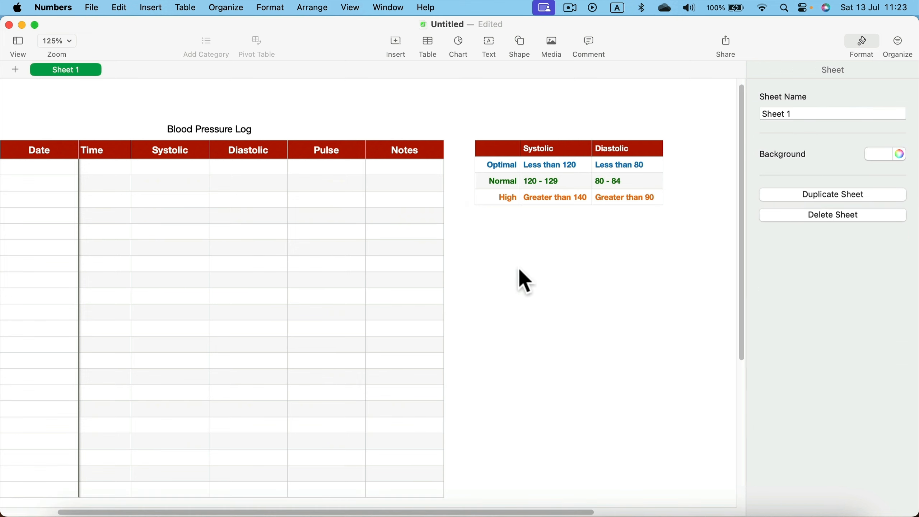
Step: Insert a 2D column chart from the log's Date to Pulse columns, covering all body rows, and widen the chart
drag(567, 512, 434, 505)
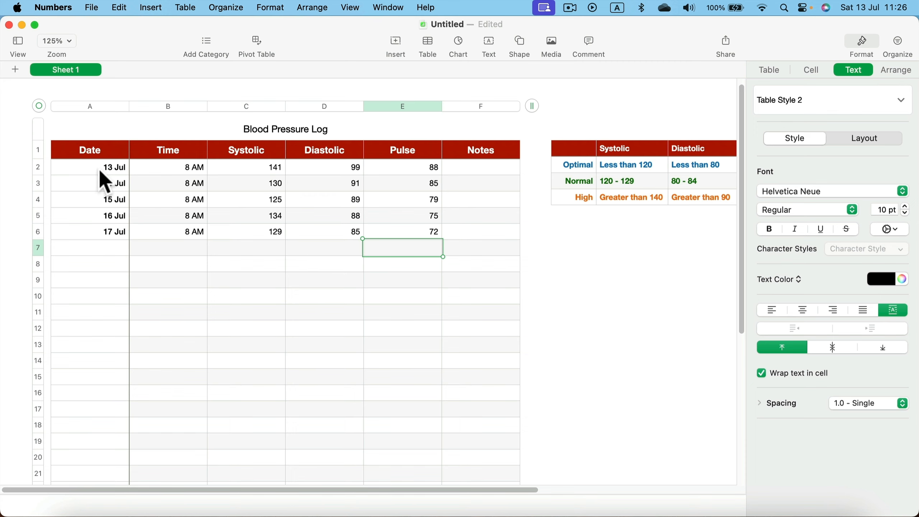
drag(98, 171, 416, 401)
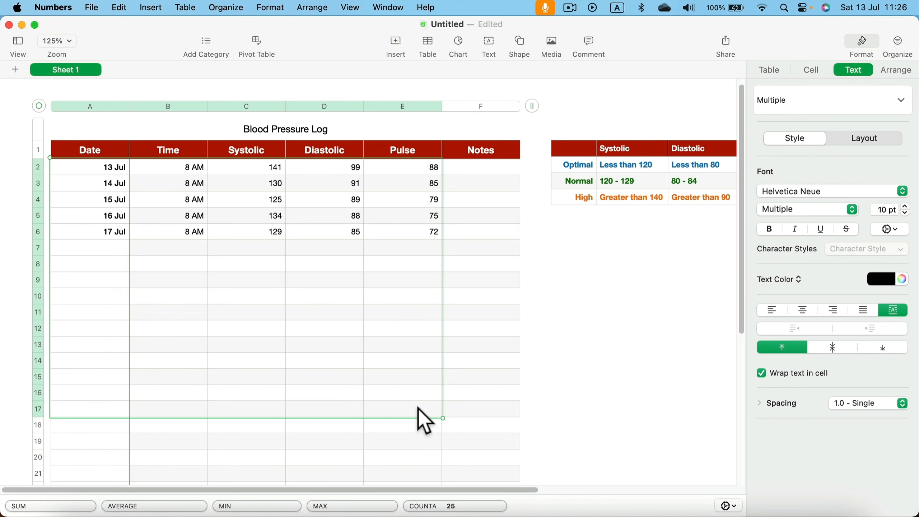
drag(423, 419, 394, 413)
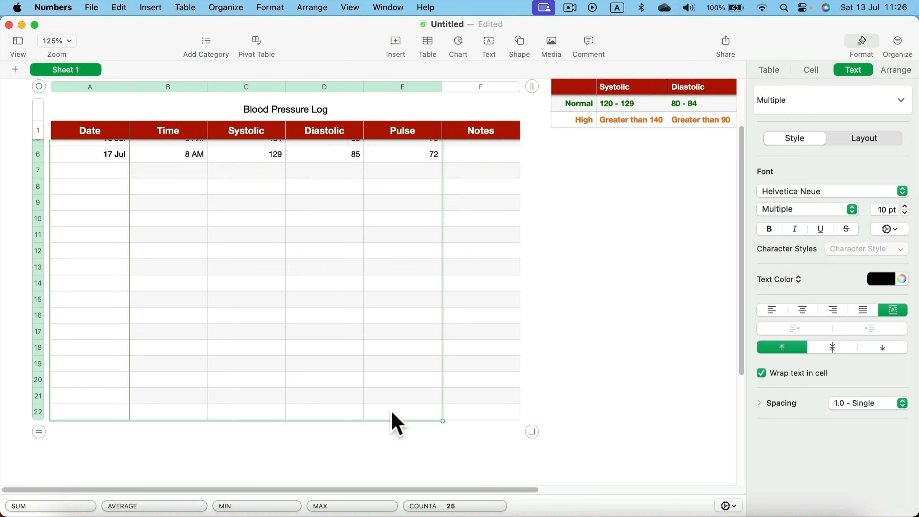
scroll(135, 273, up, 5)
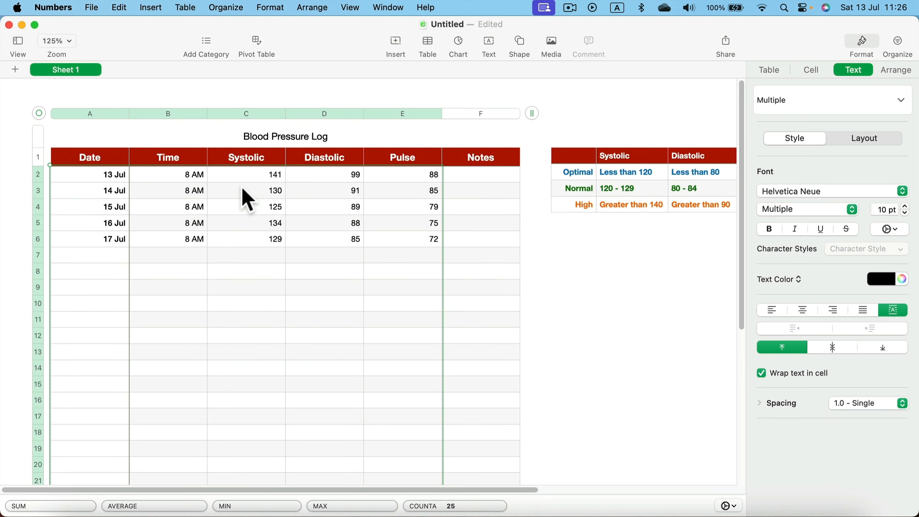
click(459, 41)
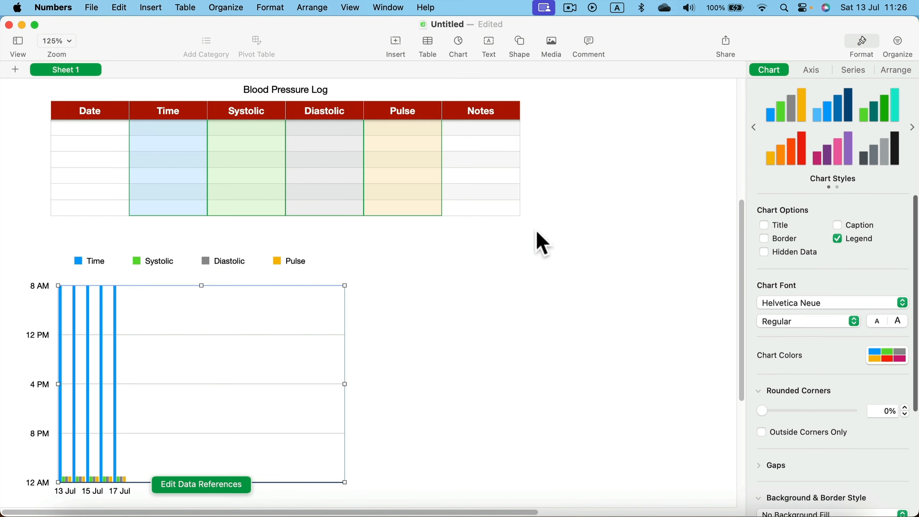
drag(543, 384, 604, 383)
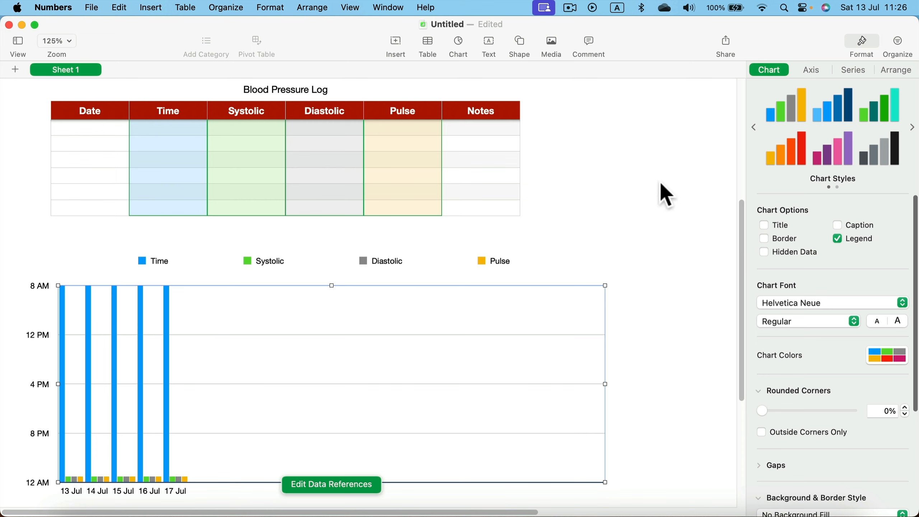
scroll(784, 311, down, 3)
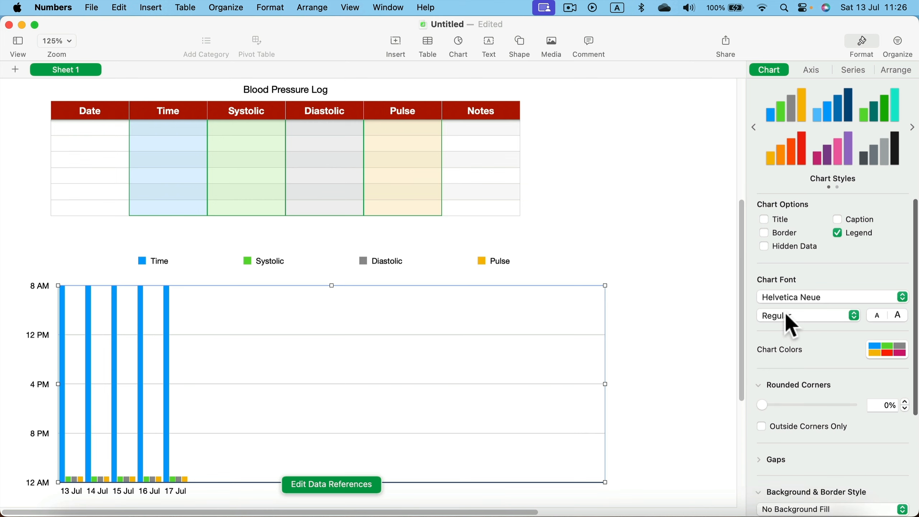
click(816, 70)
click(843, 71)
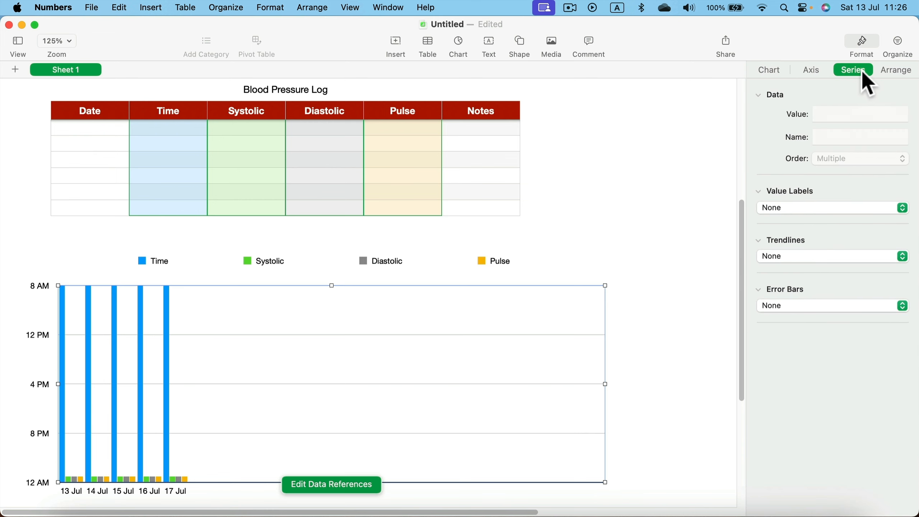
click(769, 69)
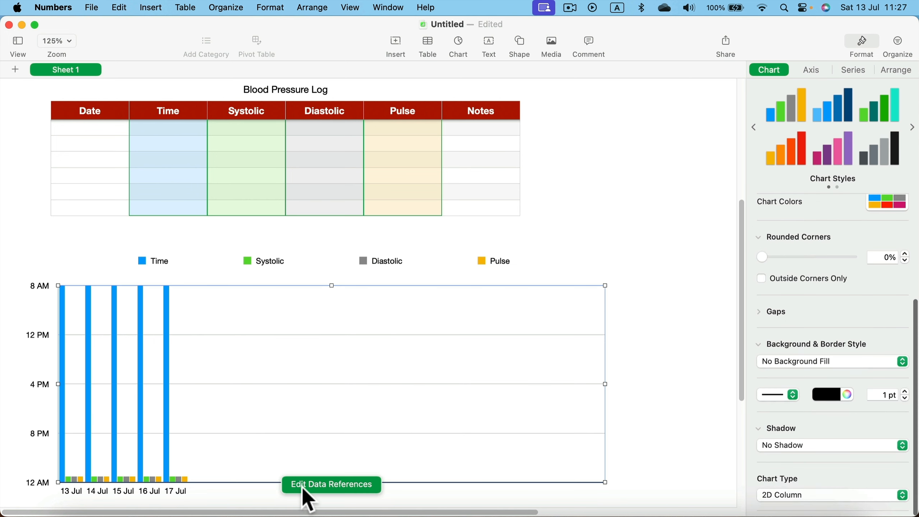
Step: Delete the Time series from the chart's data references and finish editing them
click(353, 486)
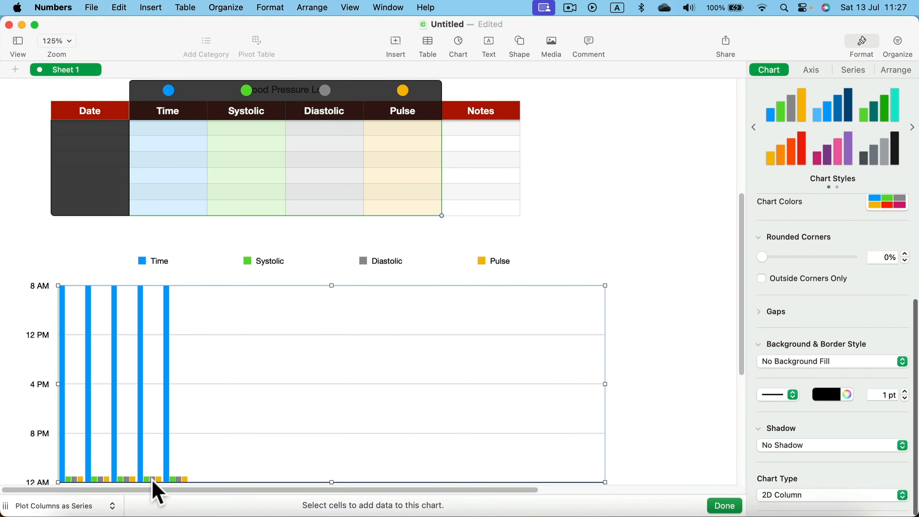
scroll(339, 279, up, 5)
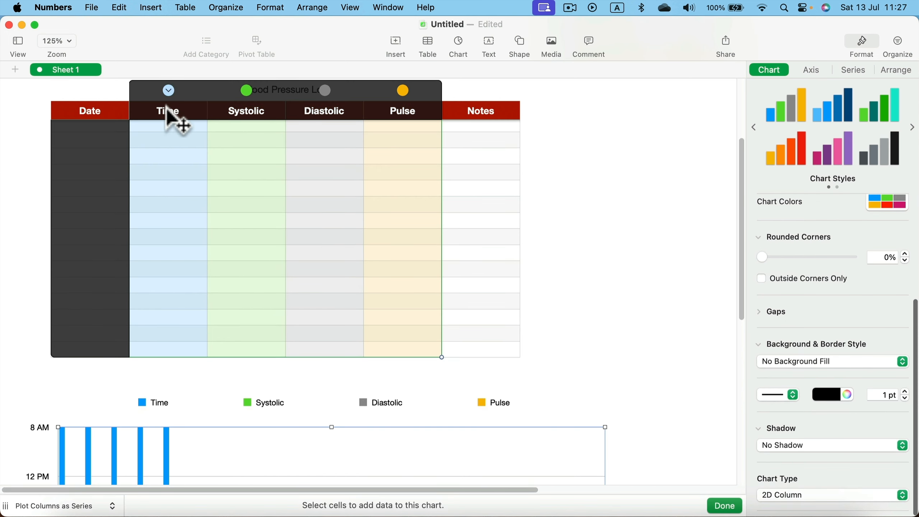
scroll(177, 134, up, 2)
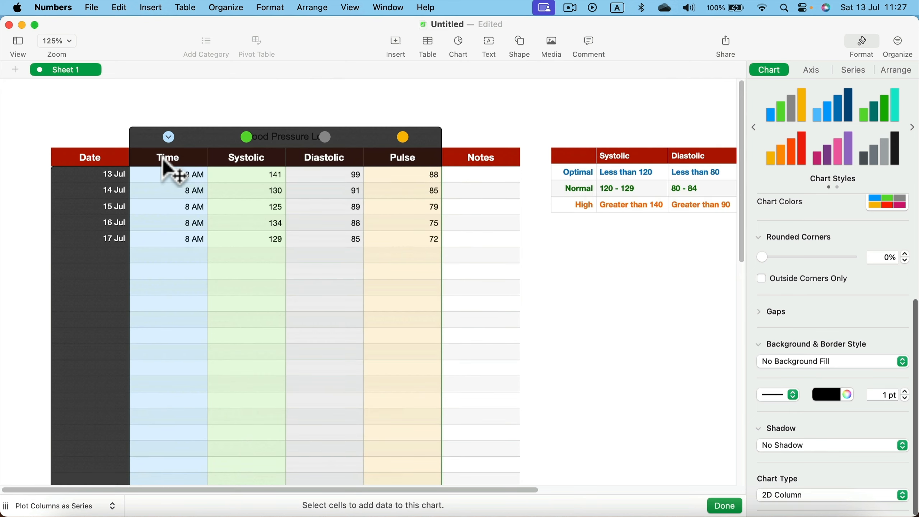
click(169, 137)
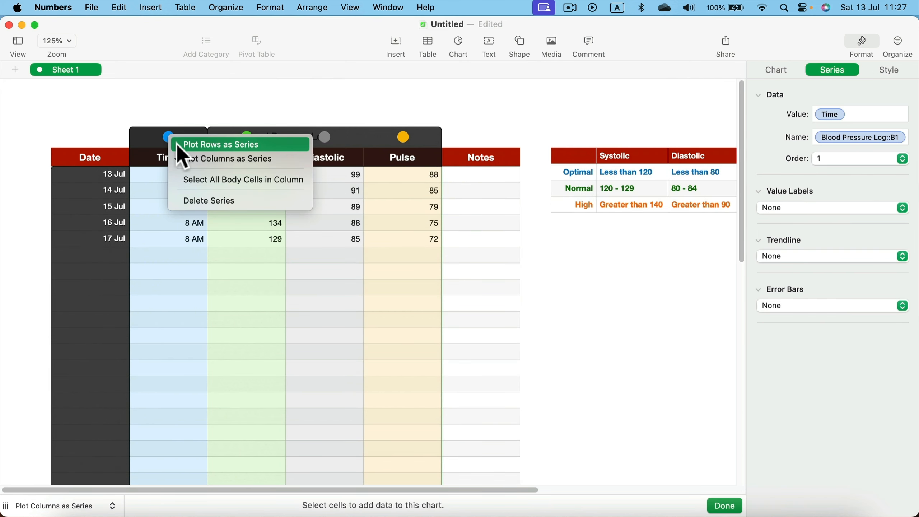
click(207, 200)
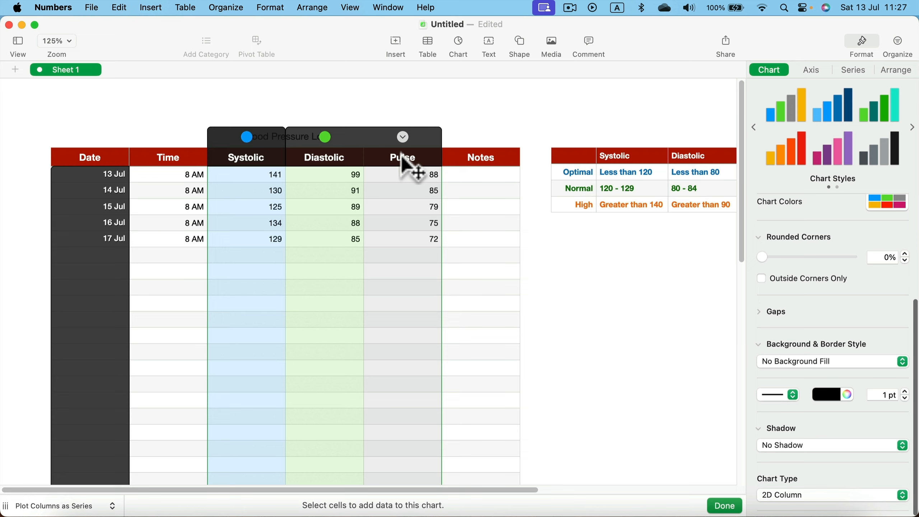
scroll(398, 247, down, 8)
scroll(346, 272, down, 3)
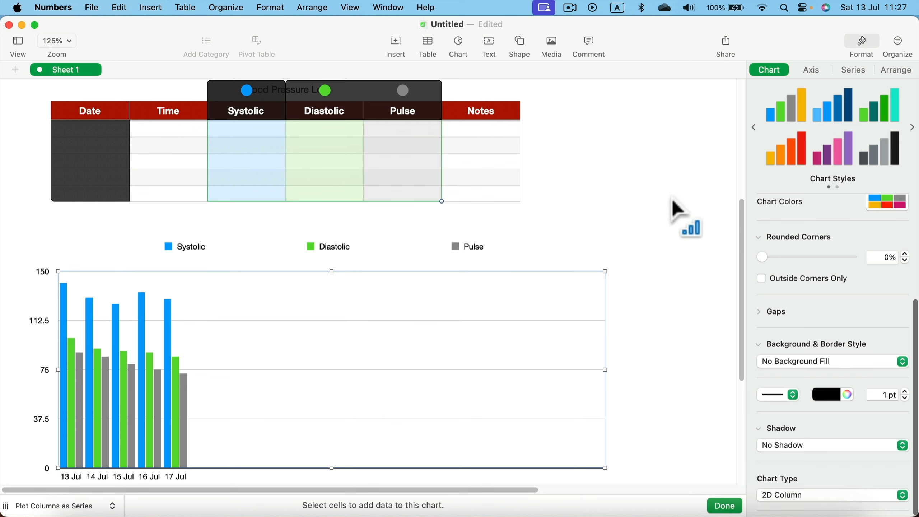
click(685, 227)
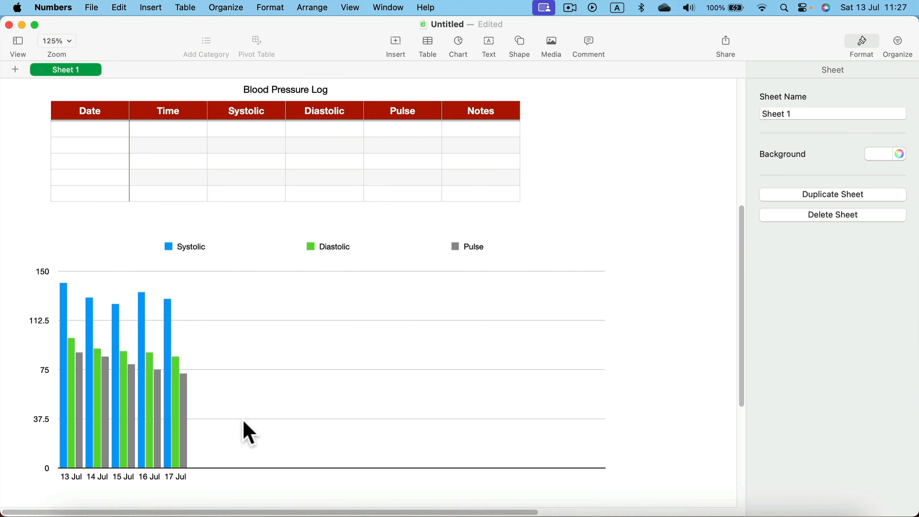
Step: Move the chart closer beneath the log table and narrow it to end at the table's outer edge beside Notes
click(177, 406)
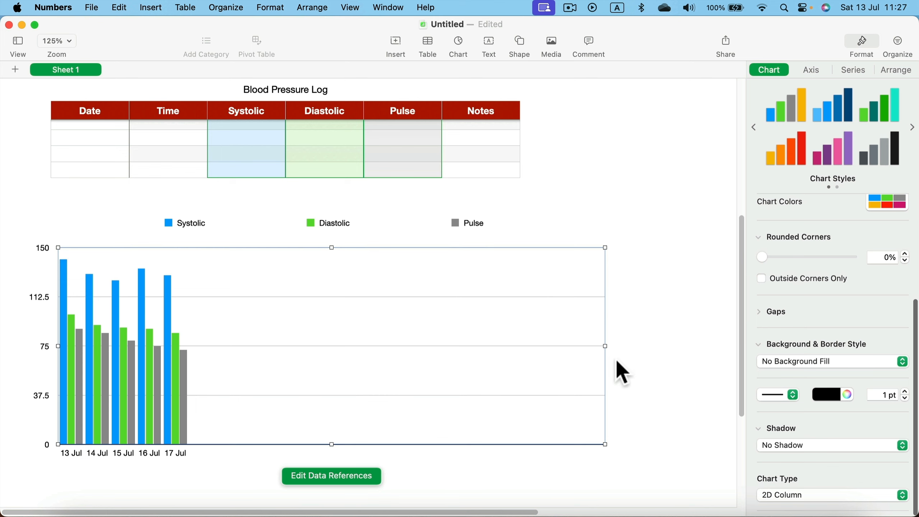
scroll(51, 253, up, 5)
scroll(93, 178, up, 3)
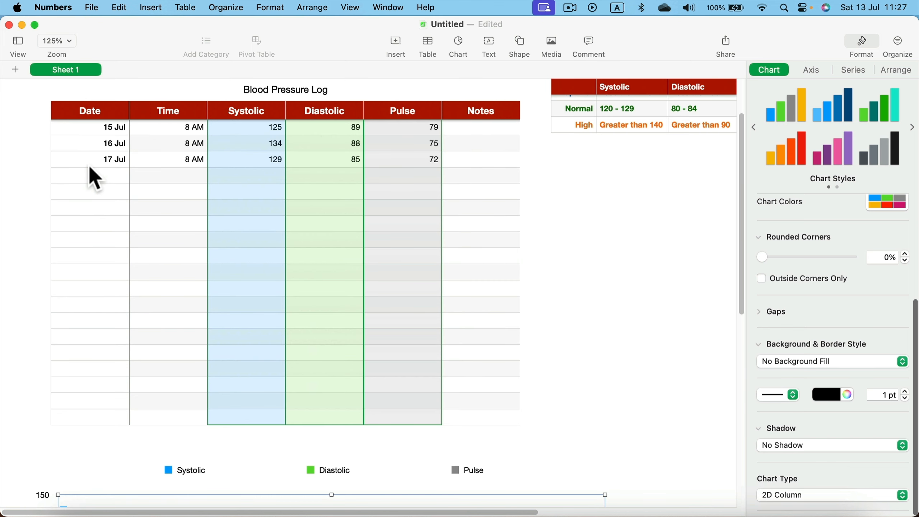
scroll(92, 410, down, 8)
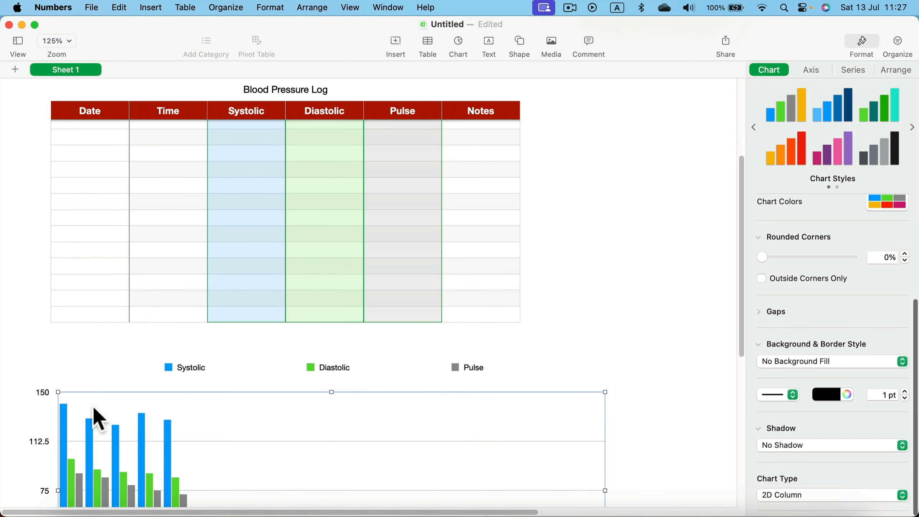
drag(162, 429, 179, 396)
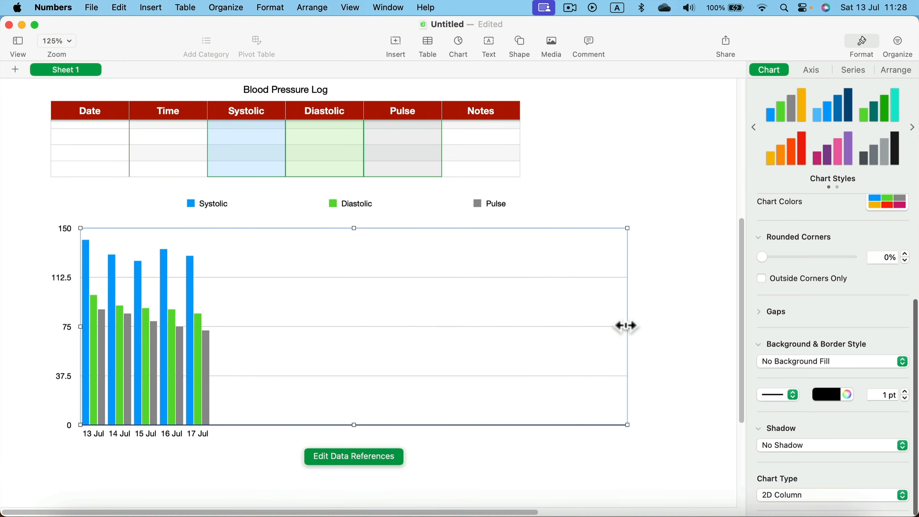
drag(627, 327, 518, 328)
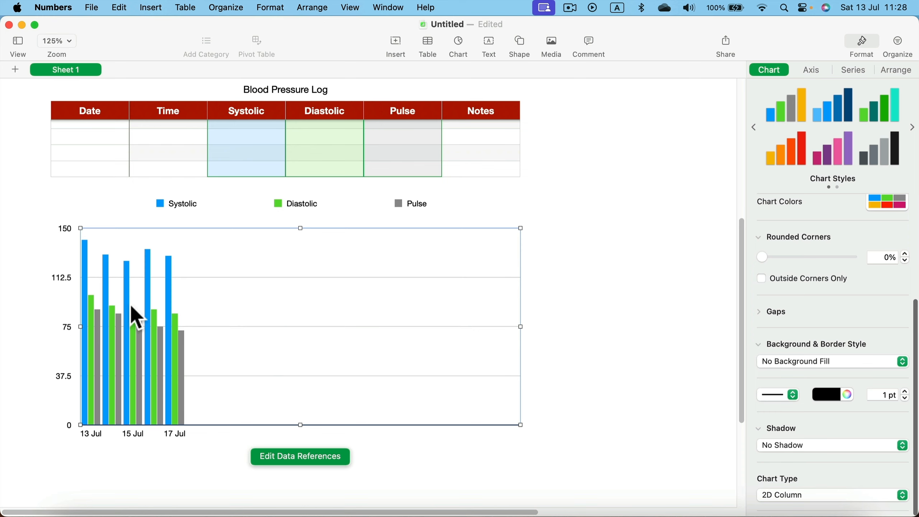
scroll(803, 219, up, 3)
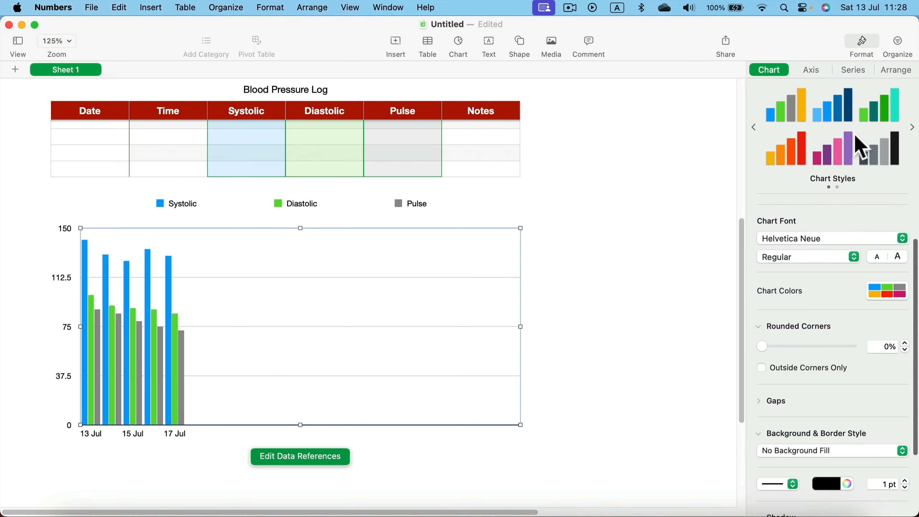
click(880, 293)
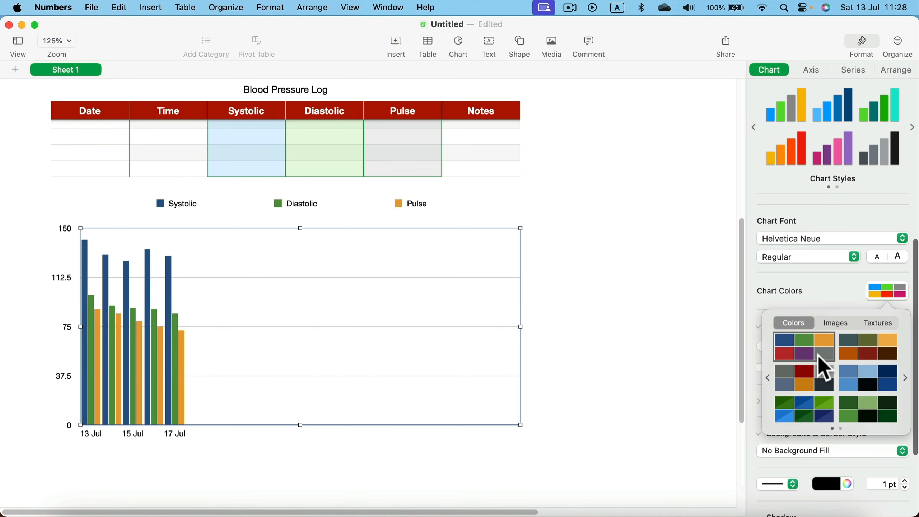
click(911, 128)
click(752, 127)
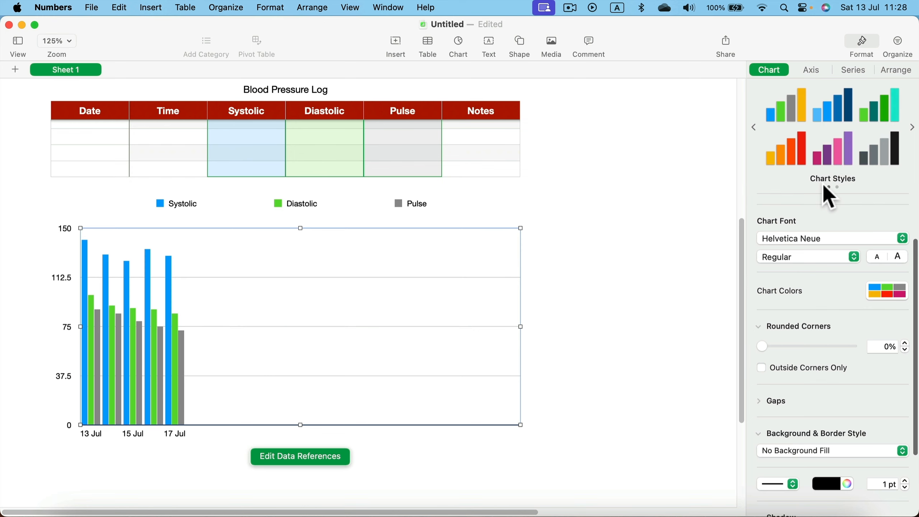
scroll(793, 238, down, 3)
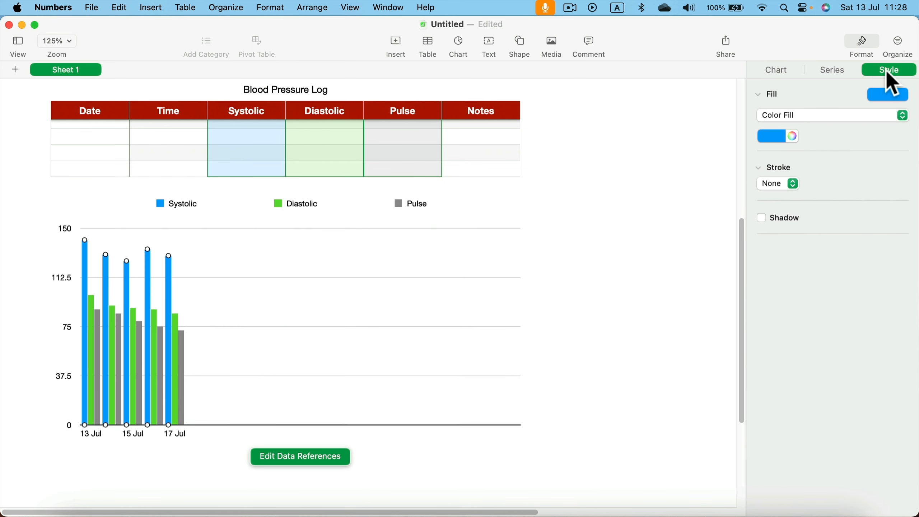
Step: Change the fill of the chart's Systolic columns to the lightest blue in the color palette
click(774, 145)
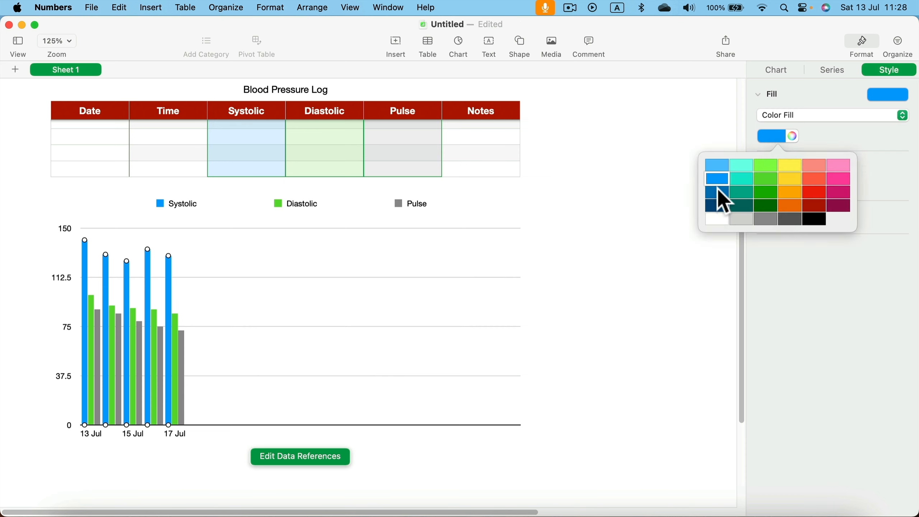
click(717, 191)
click(777, 138)
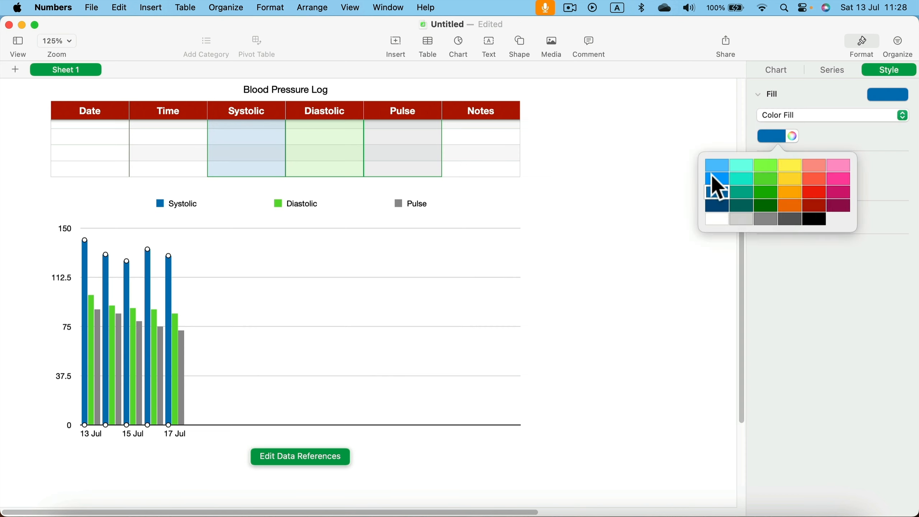
click(717, 166)
key(Escape)
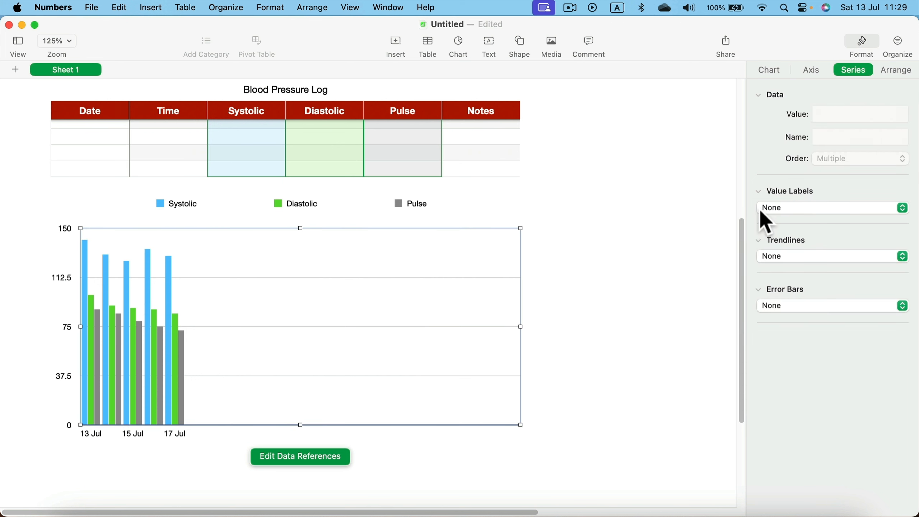
Step: Add linear trendlines to the chart's Systolic, Diastolic and Pulse series and deselect the chart to review the sheet
click(786, 261)
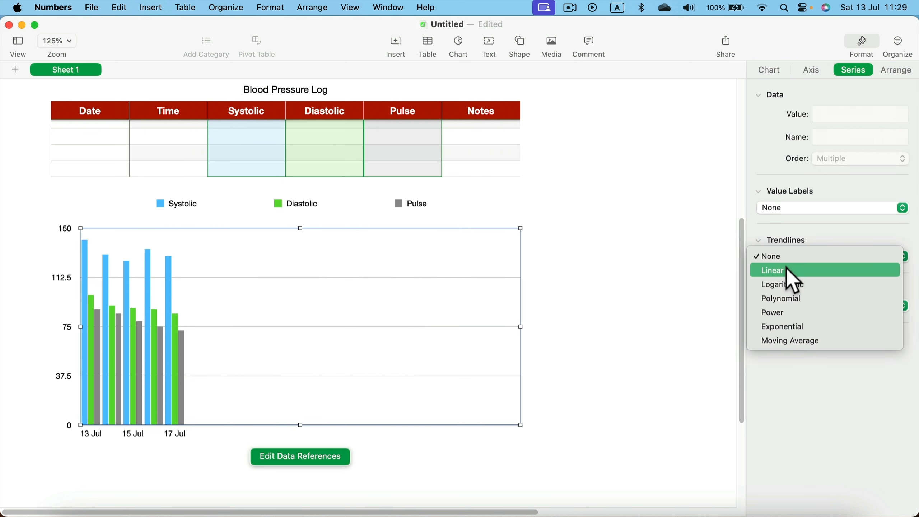
click(785, 270)
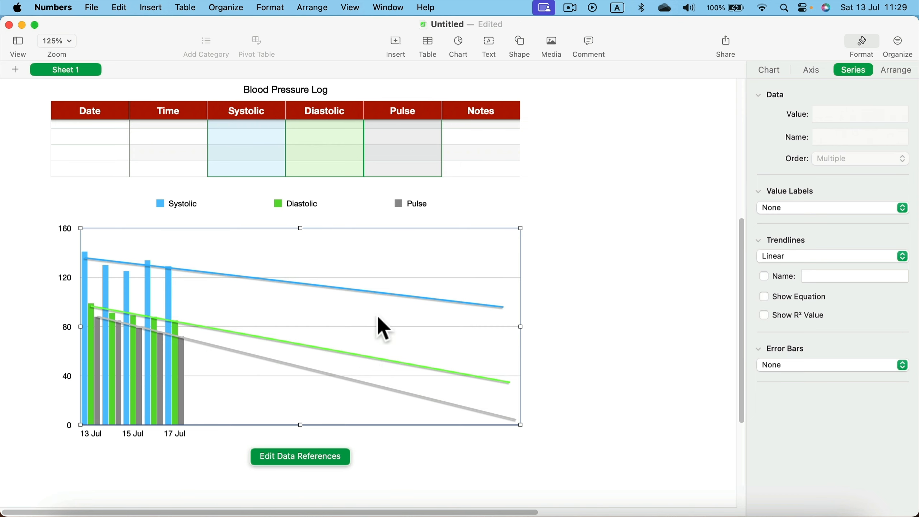
scroll(363, 366, up, 1)
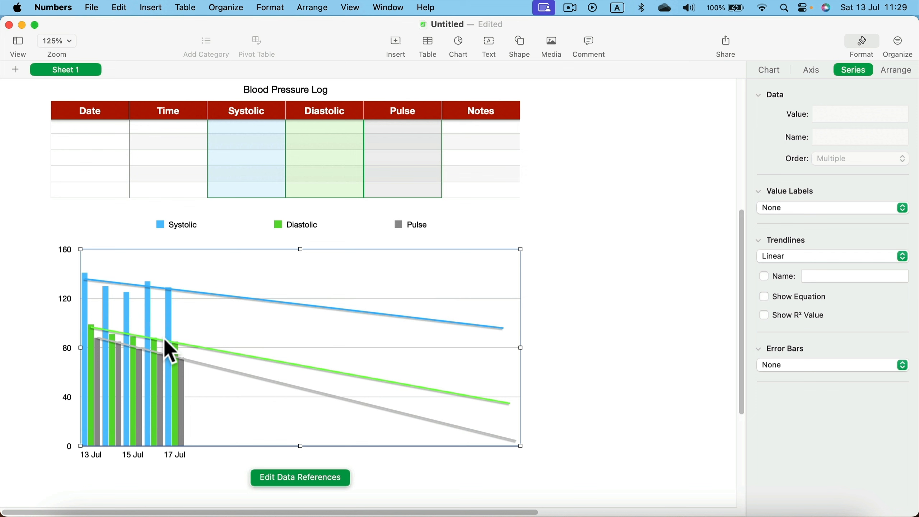
scroll(165, 341, up, 1)
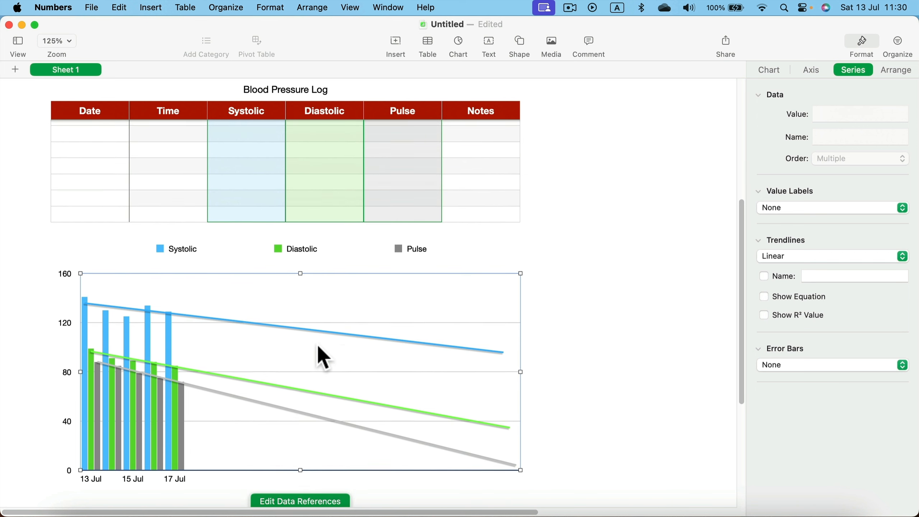
scroll(317, 352, down, 4)
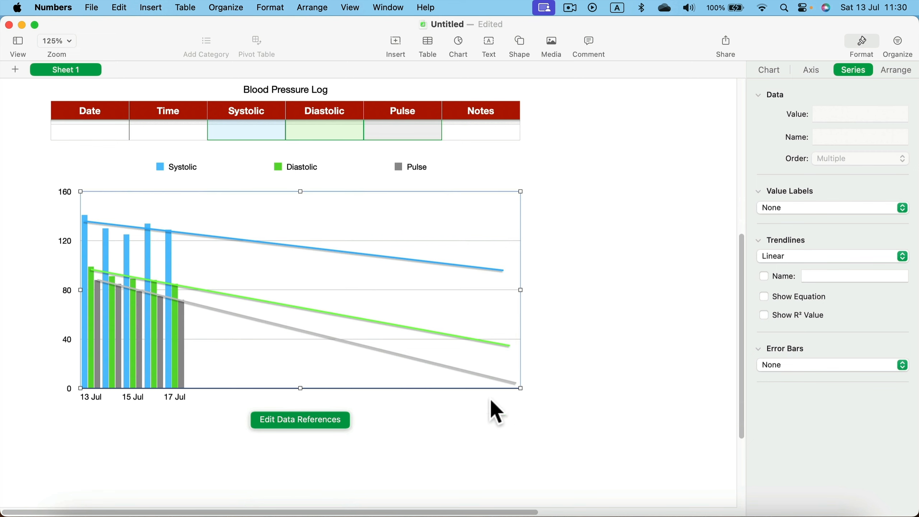
click(622, 293)
scroll(601, 298, up, 5)
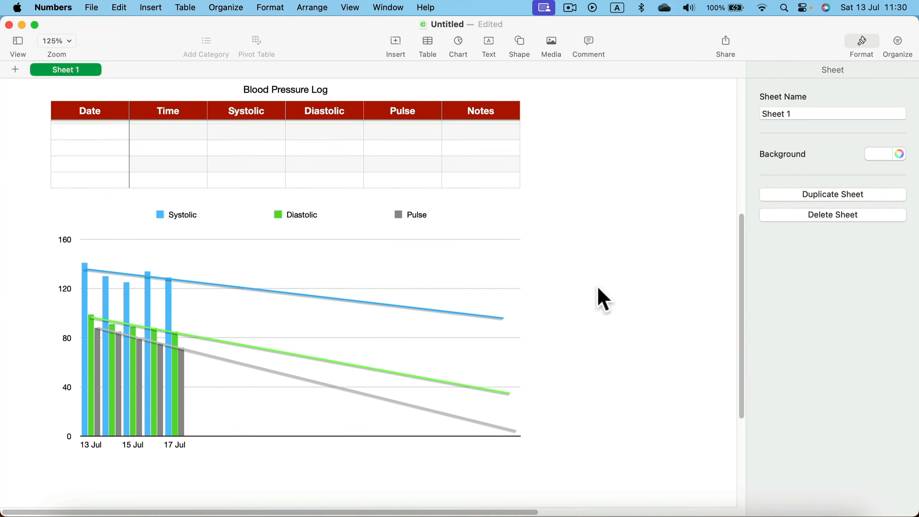
scroll(597, 289, up, 1)
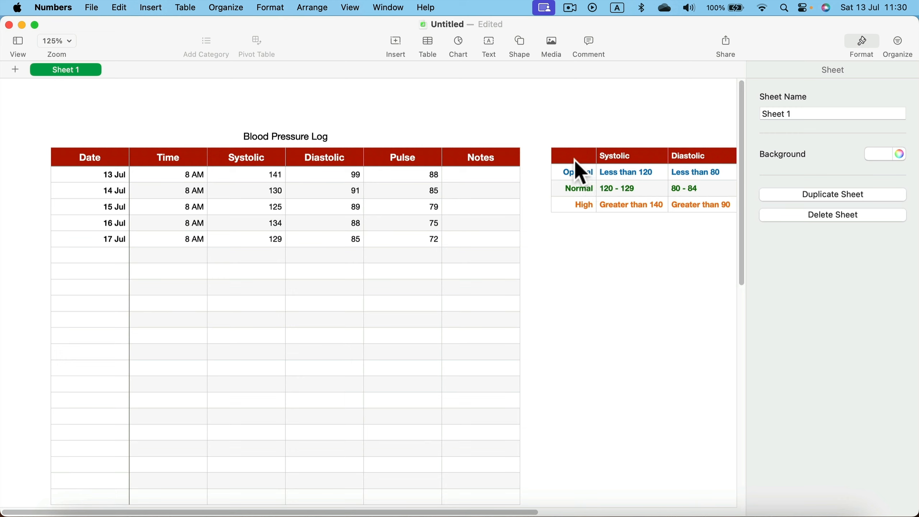